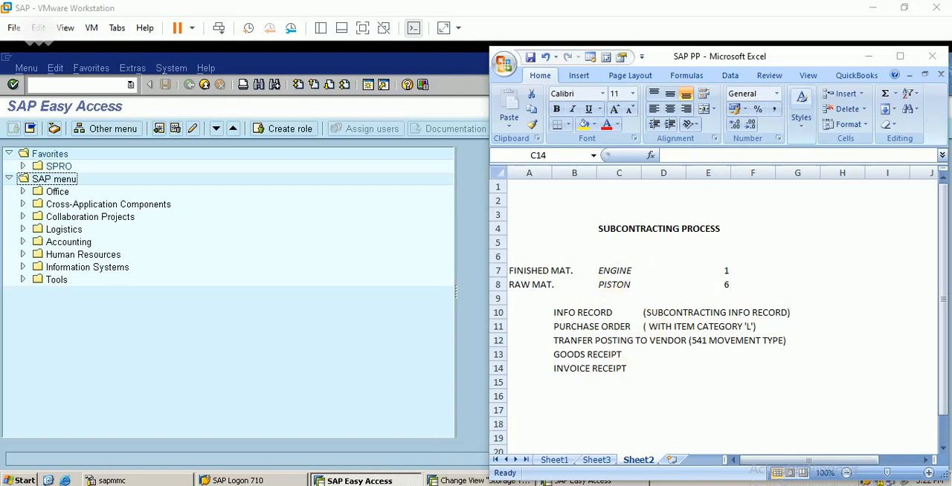
left_click(623, 272)
left_click(617, 272)
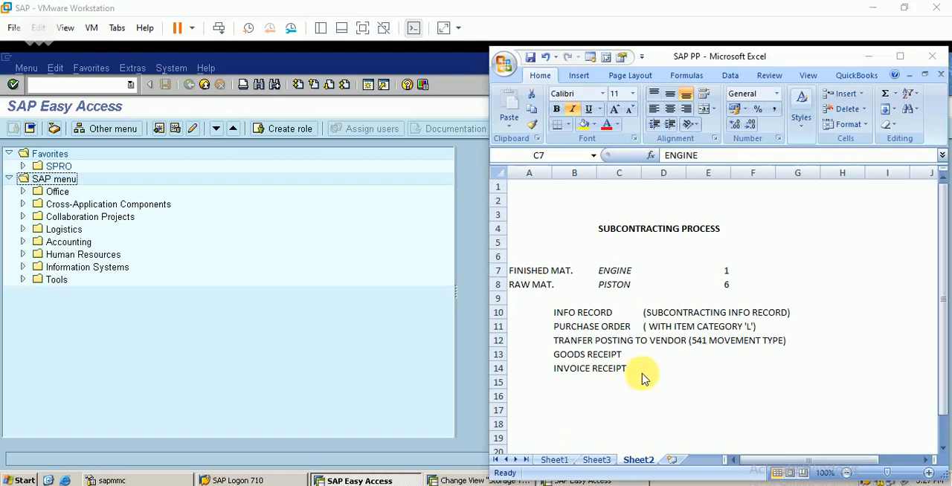
left_click(622, 277)
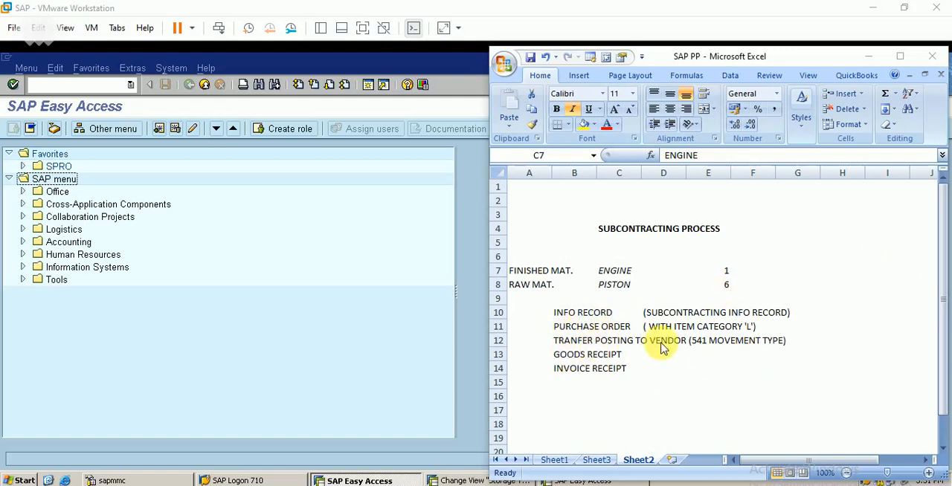
left_click(617, 272)
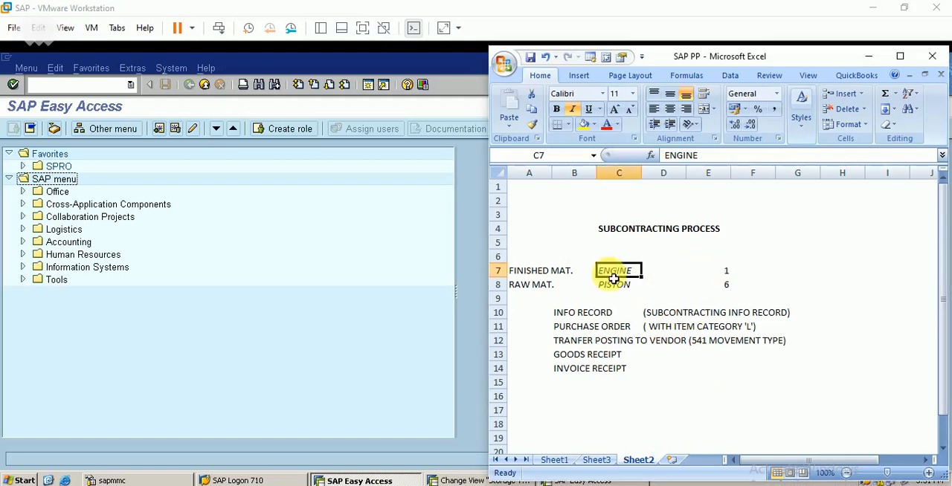
- Display the stock overview with MMBE for the raw material PISTON, material type BERR, in plant and storage location BERP
left_click(434, 276)
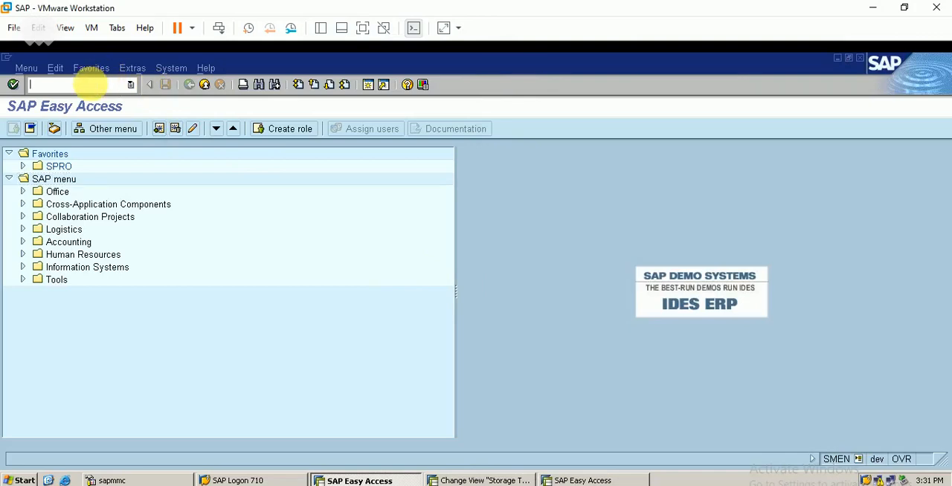
left_click(89, 85)
type("mmbe")
key("Return")
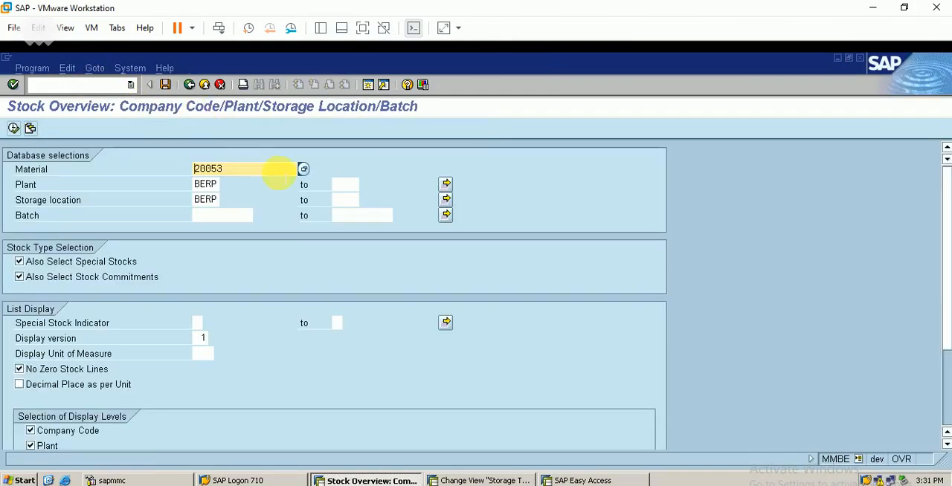
left_click(304, 169)
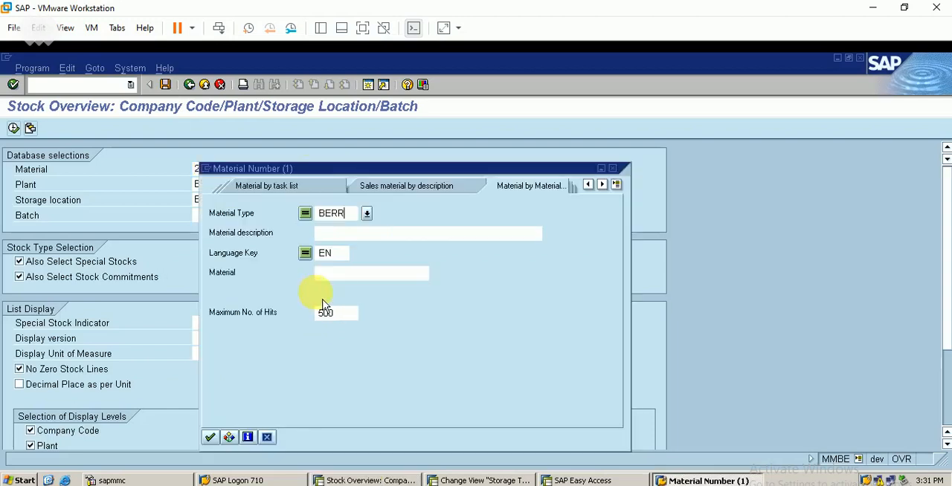
type("BERP")
key("Return")
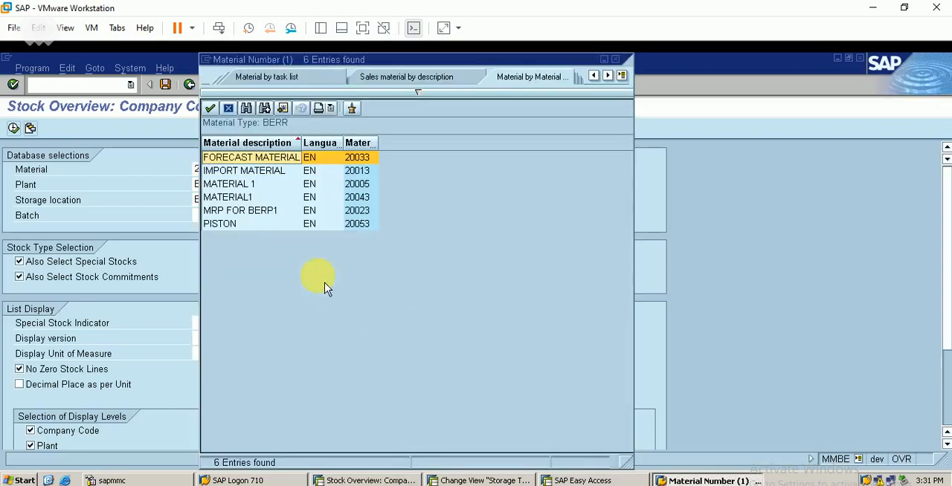
double_click(235, 225)
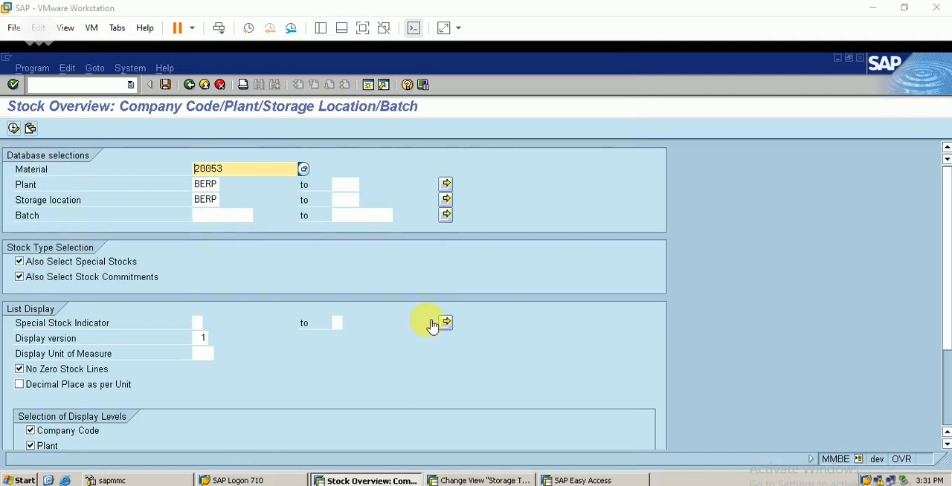
left_click(18, 133)
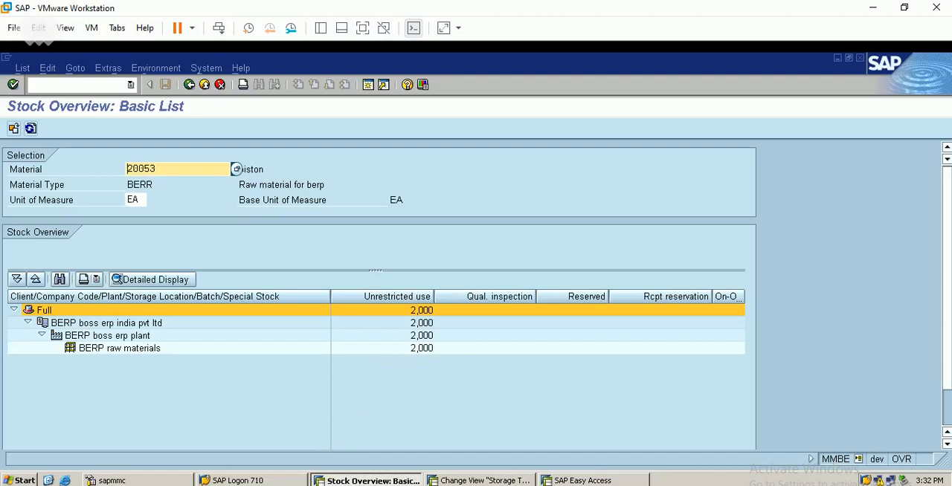
- Switch to the SAP PP workbook in Excel and review the ENGINE and PISTON quantities on the subcontracting sheet
left_click(341, 485)
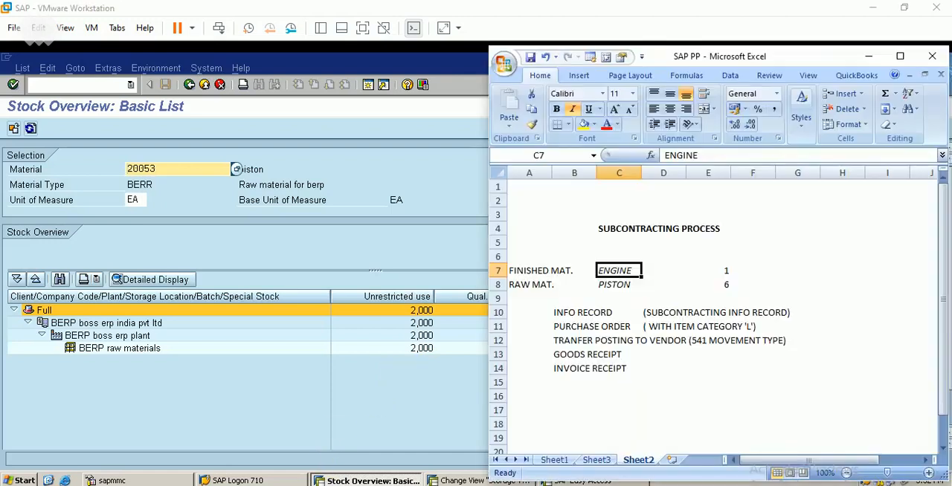
left_click(734, 292)
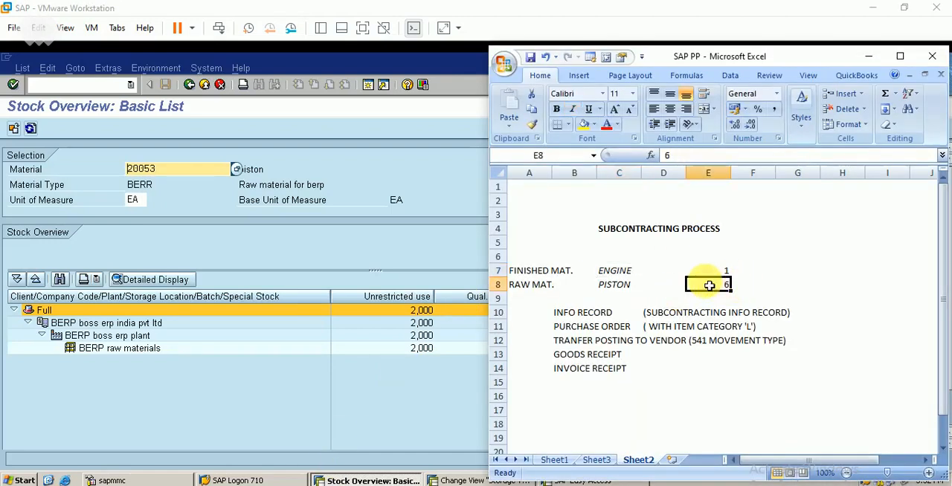
left_click(619, 272)
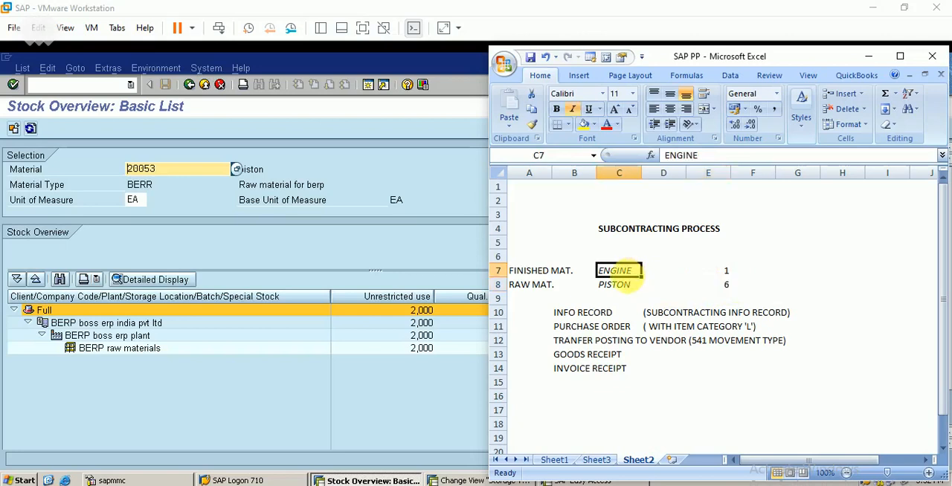
left_click(721, 284)
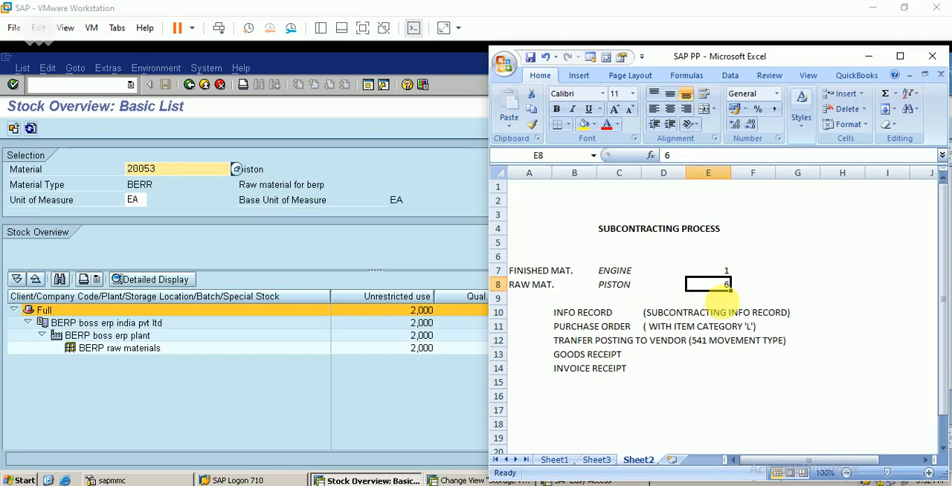
left_click(616, 272)
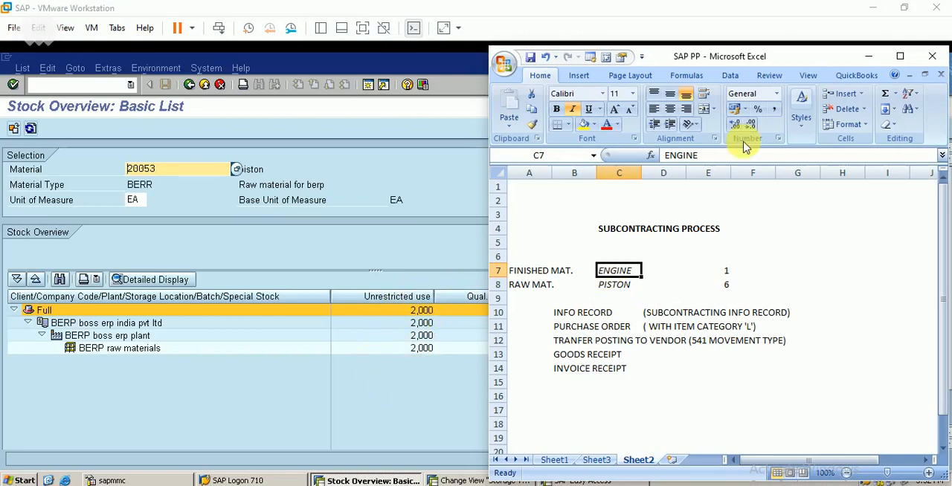
left_click(868, 56)
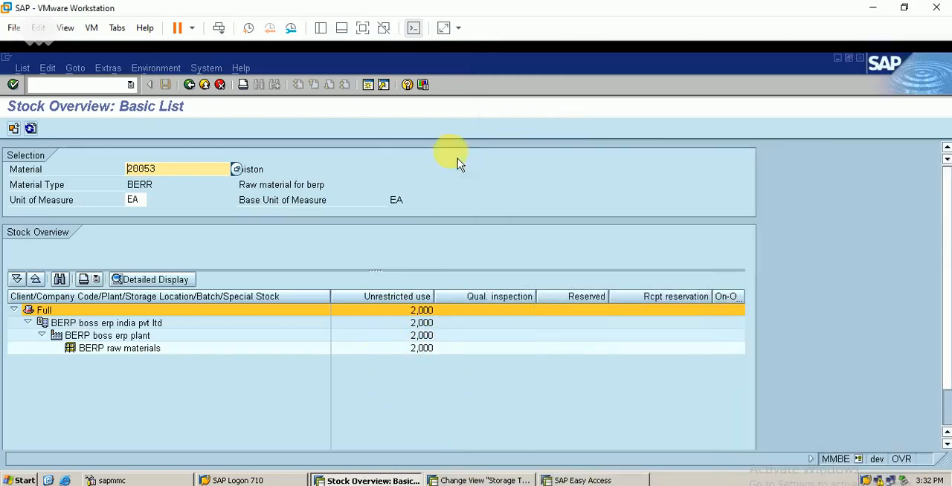
- Display the stock overview for the finished material ENGINE, material type FBER, in plant and storage location BERP
left_click(202, 87)
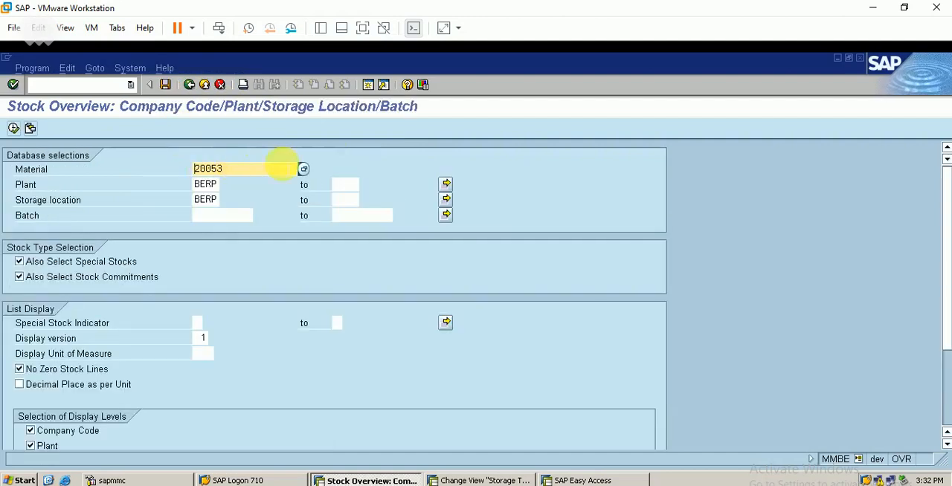
left_click(306, 170)
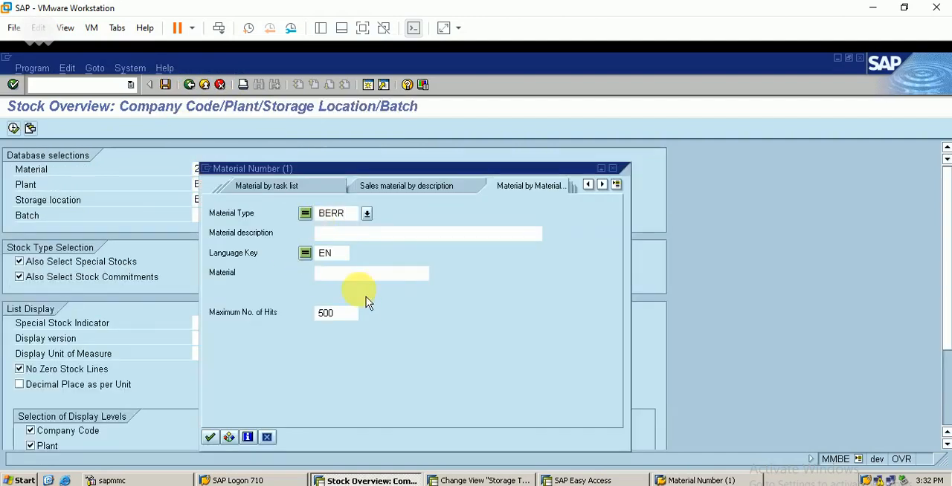
type("fber")
key("Return")
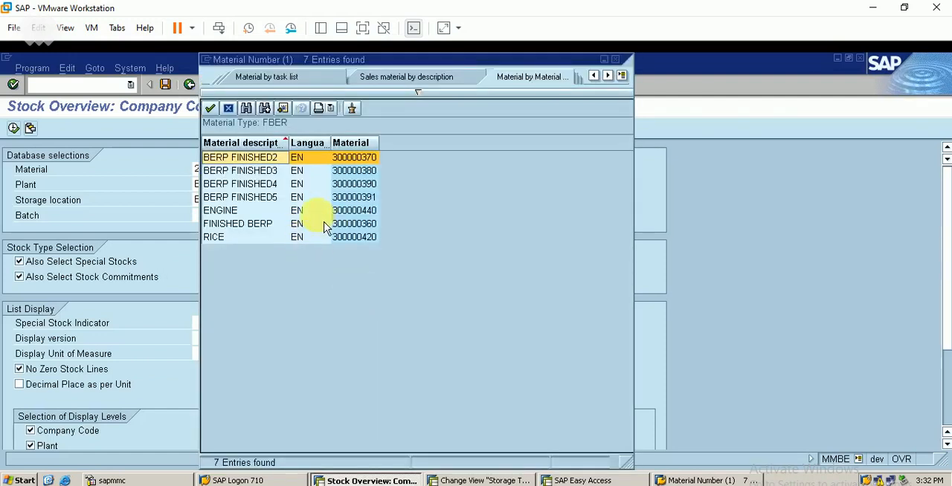
double_click(325, 214)
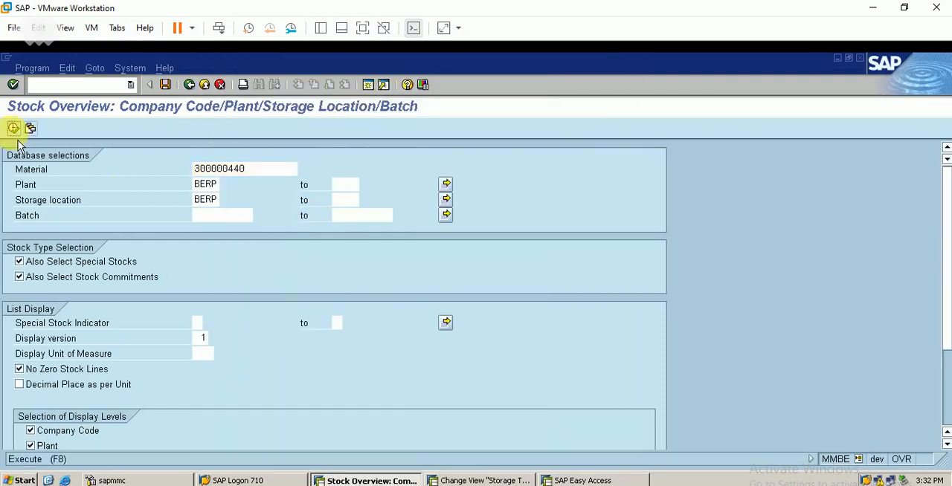
left_click(15, 132)
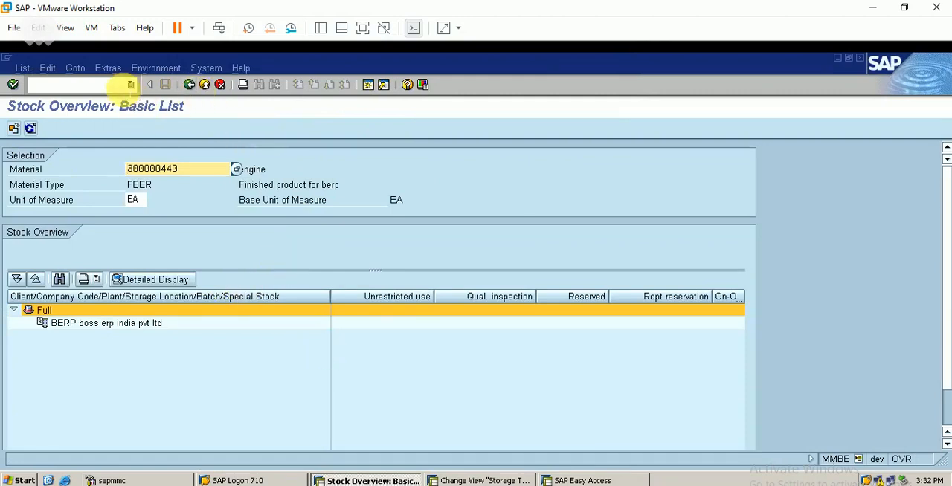
- Start an MB1C goods receipt in the second SAP session with movement type 561 for plant and storage location BERP
left_click(484, 480)
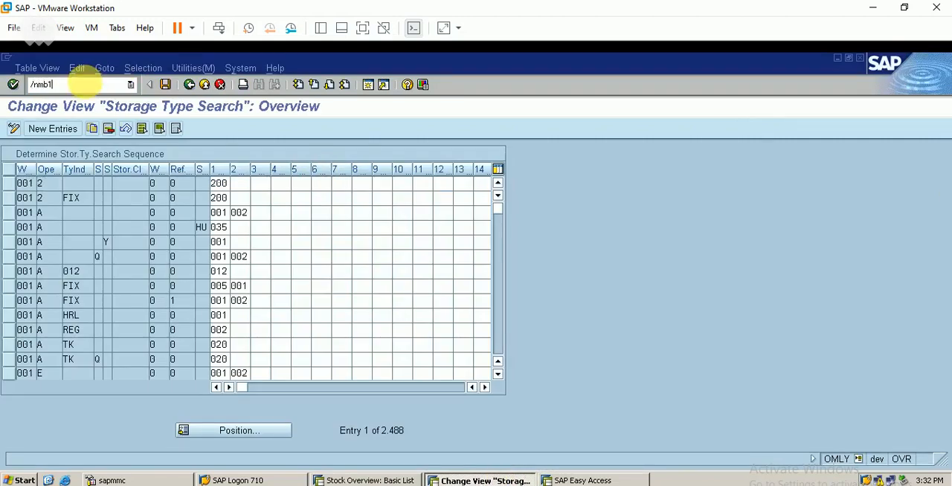
left_click(92, 87)
type("/nmb1c")
key("Return")
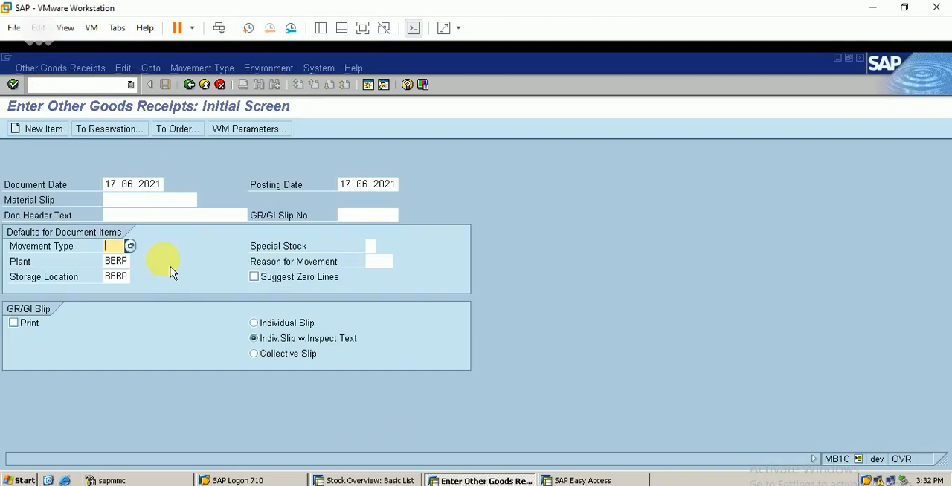
type("561")
key("Return")
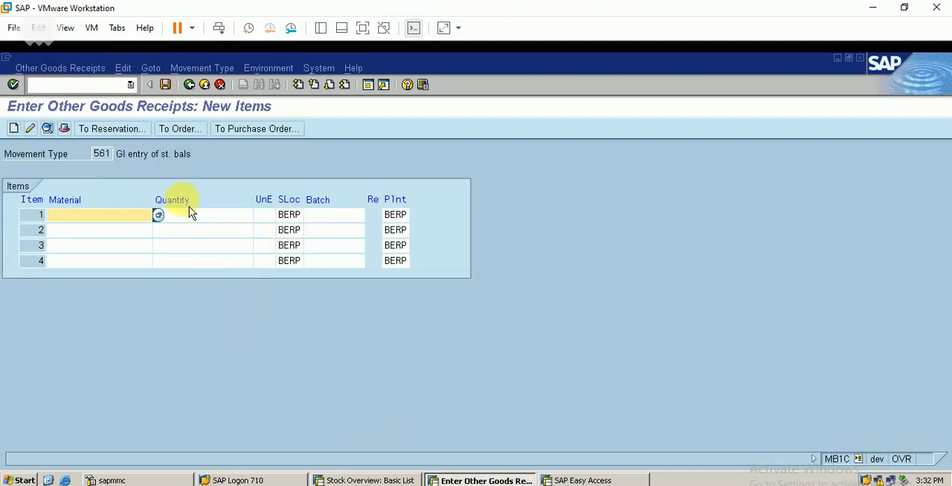
- Search the materials of type FBER and enter ENGINE as the material of item 1
key("F4")
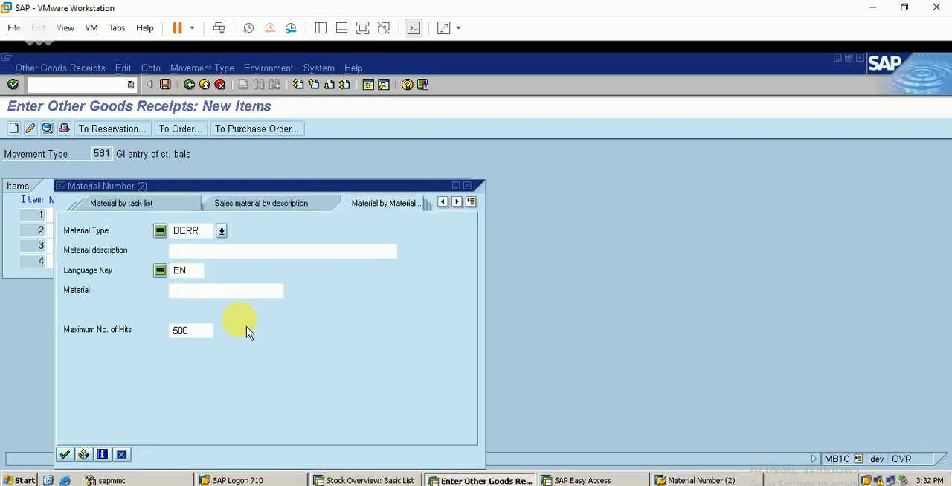
key("BackSpace")
key("BackSpace")
key("BackSpace")
key("BackSpace")
type("fber")
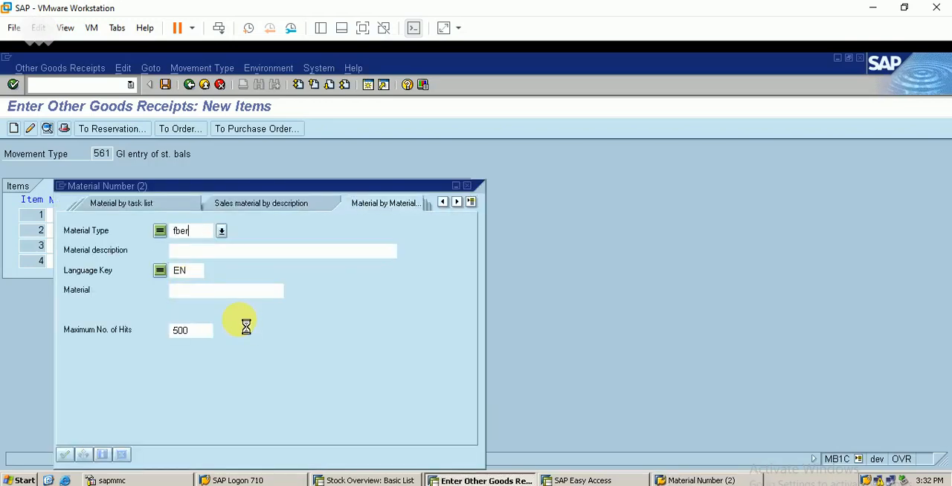
key("Return")
double_click(194, 211)
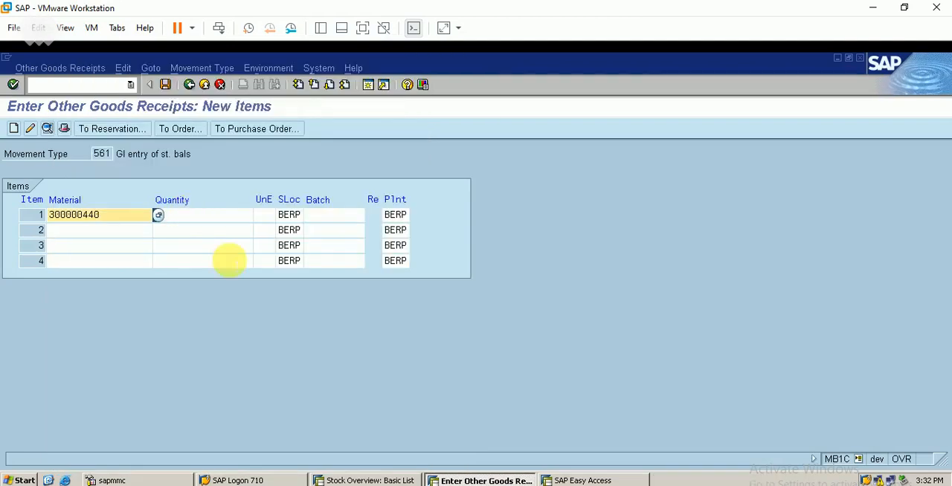
- Set the quantity of item 1 to 1 and post the goods receipt
left_click(219, 214)
type("1")
key("Return")
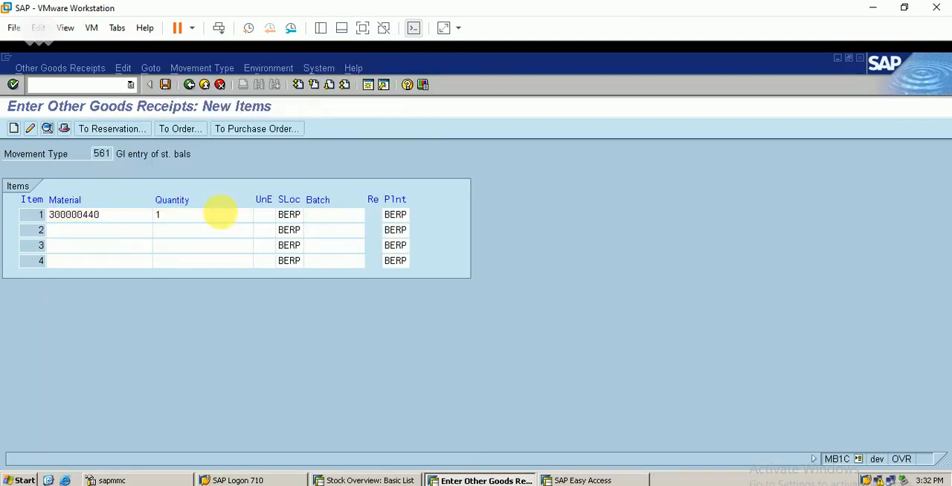
left_click(165, 84)
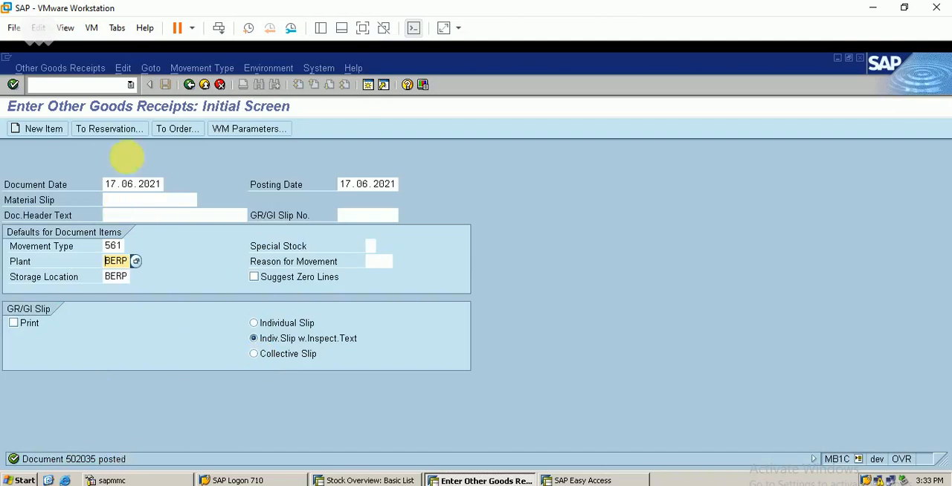
- Call up the display function for the posted goods receipt document
left_click(59, 67)
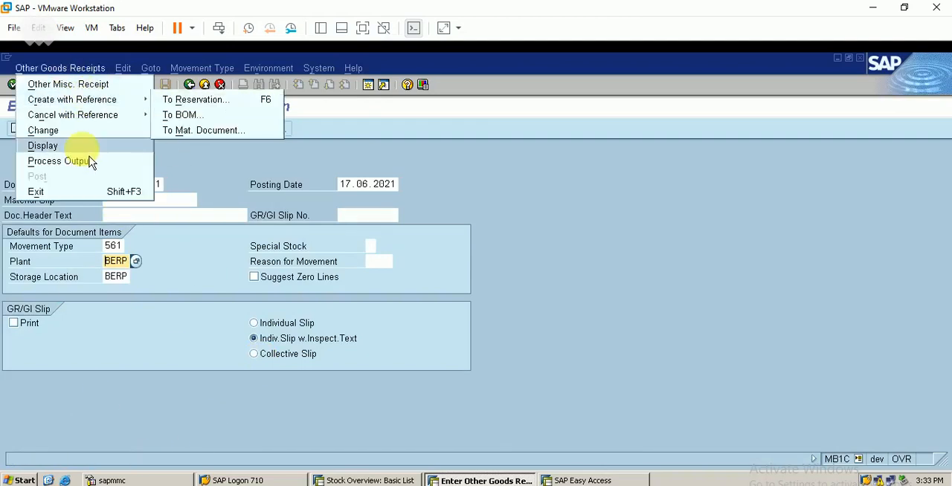
left_click(212, 165)
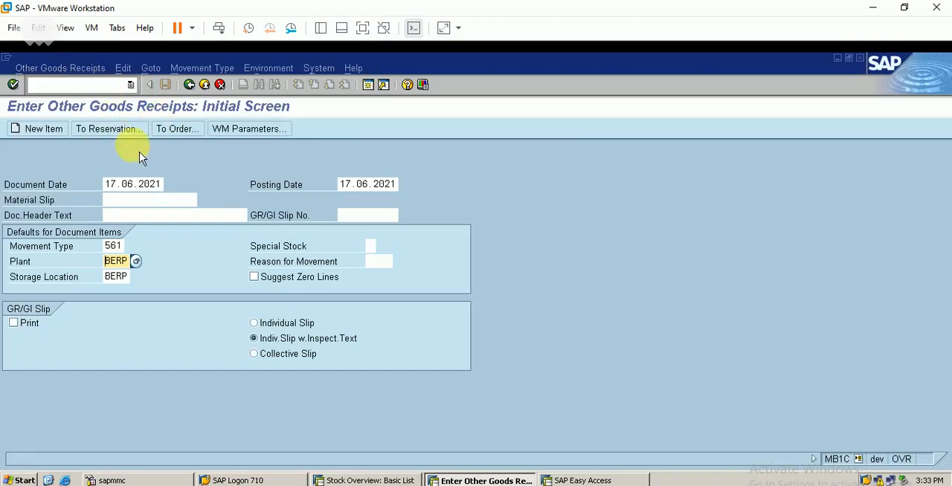
left_click(80, 68)
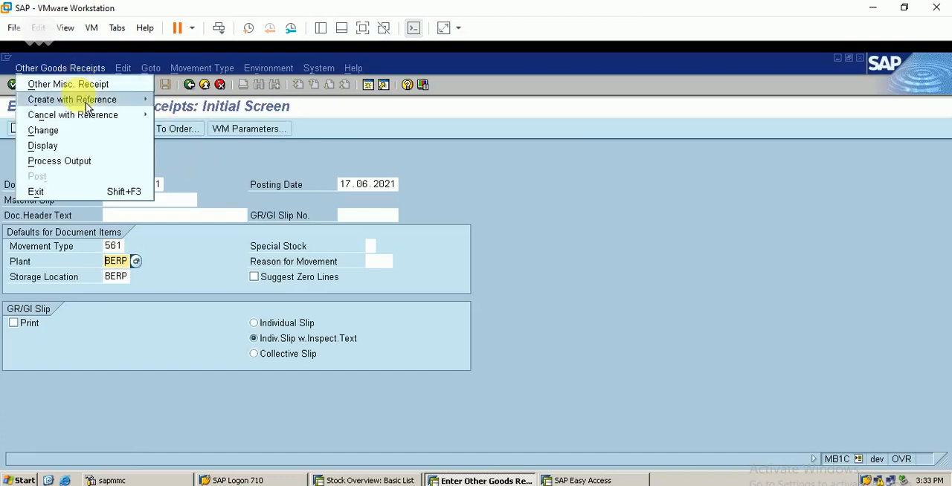
left_click(85, 147)
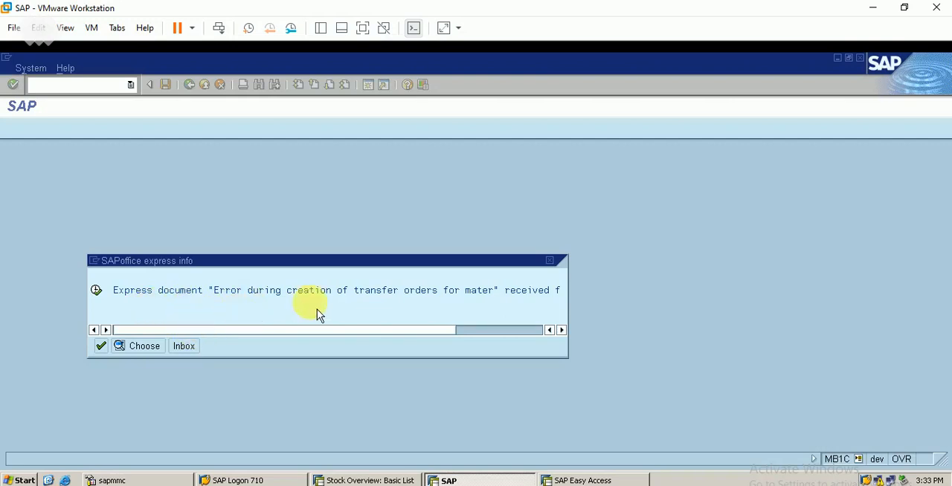
- Go to the inbox from the express notice and open the newest transfer order error document
left_click(191, 354)
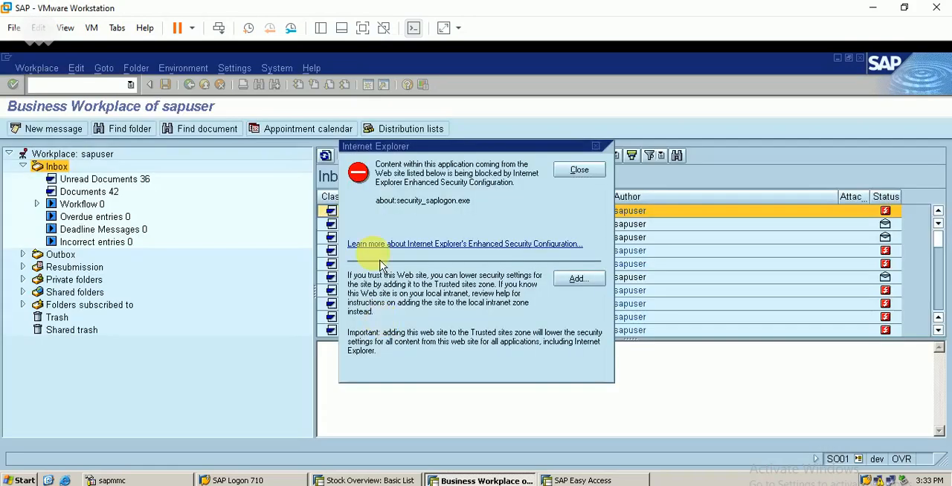
left_click(580, 169)
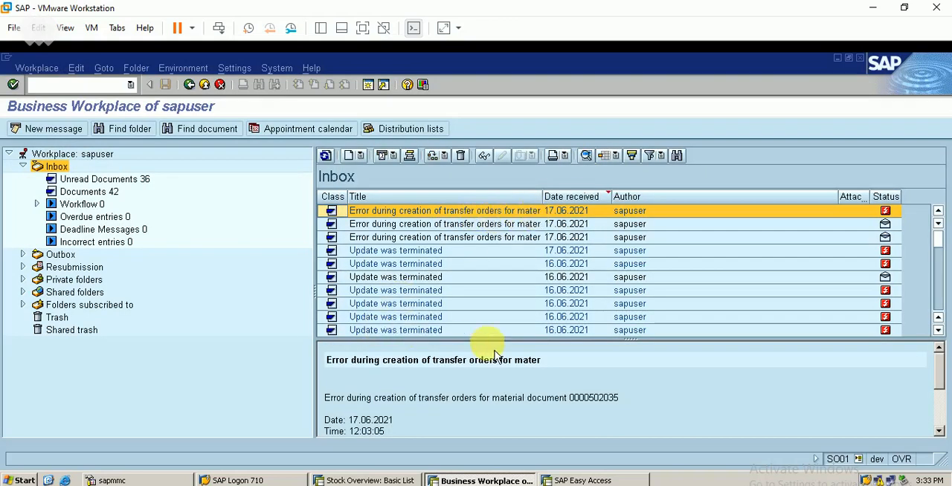
double_click(527, 213)
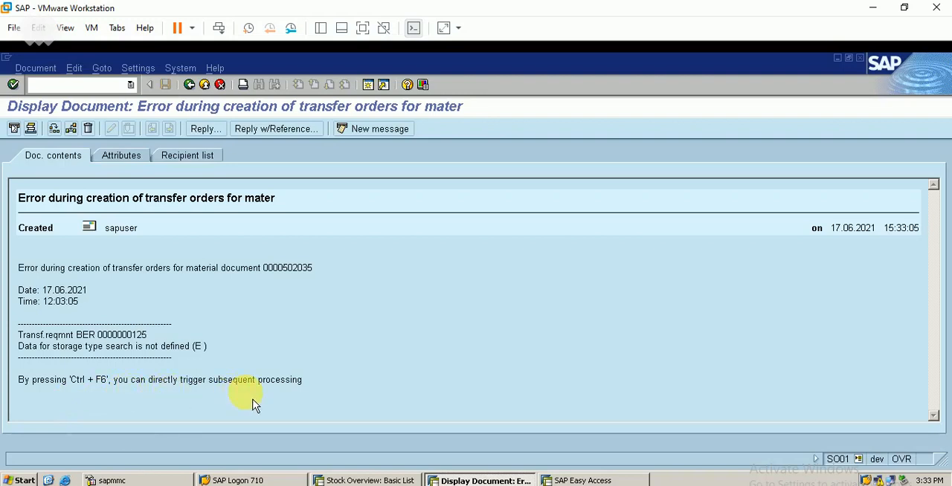
- Trigger subsequent processing from the error document and start foreground transfer order creation and putaway for the engine's transfer requirement
key("ctrl+F6")
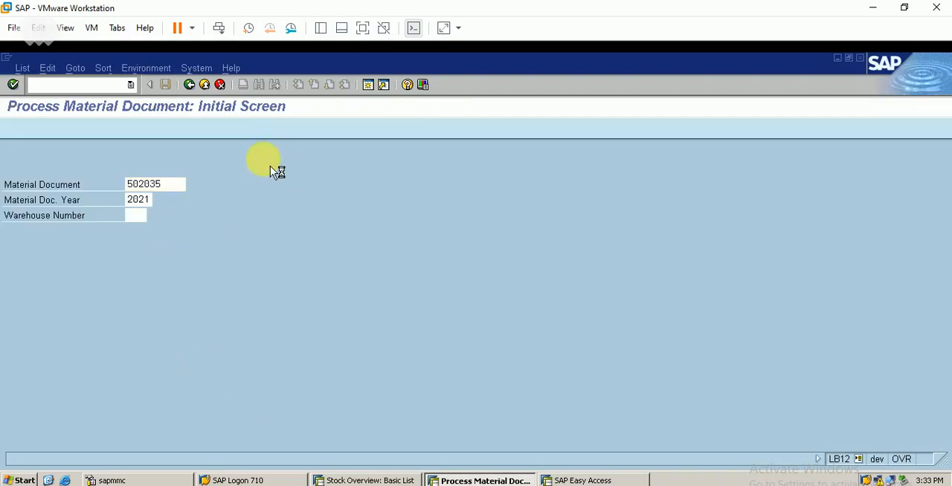
key("Return")
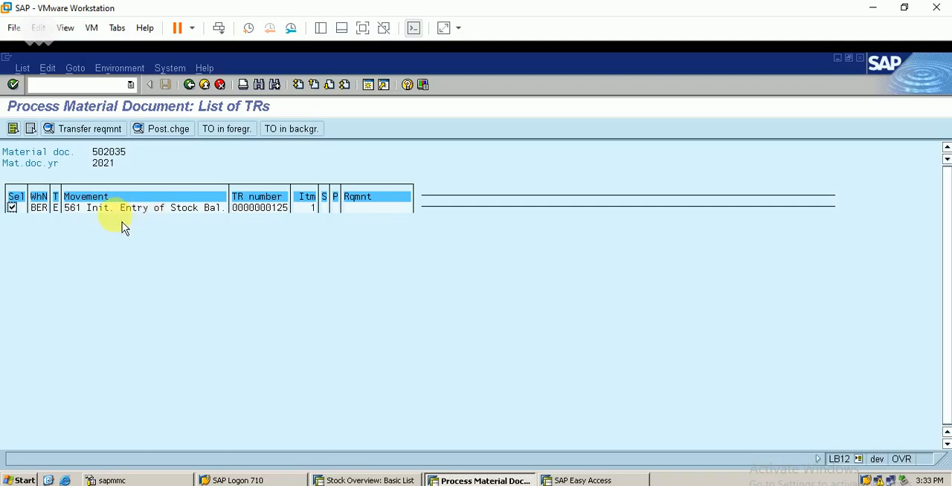
left_click(248, 138)
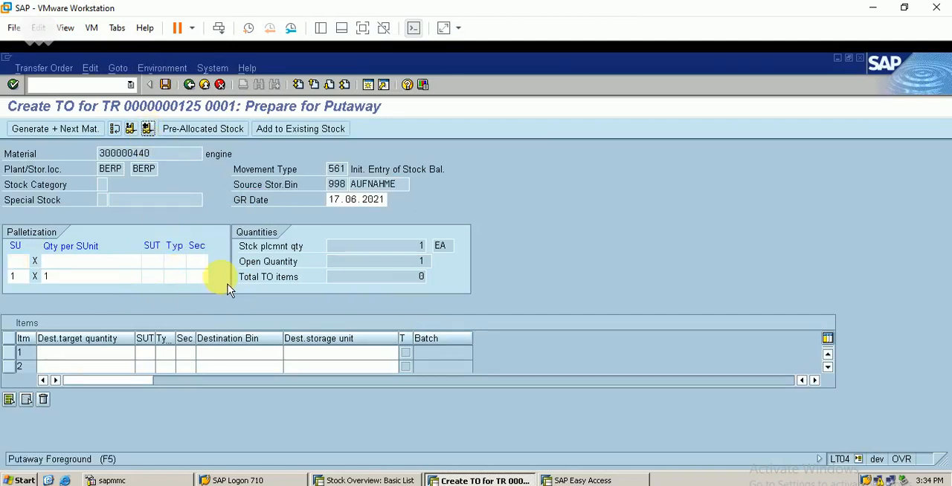
left_click(150, 130)
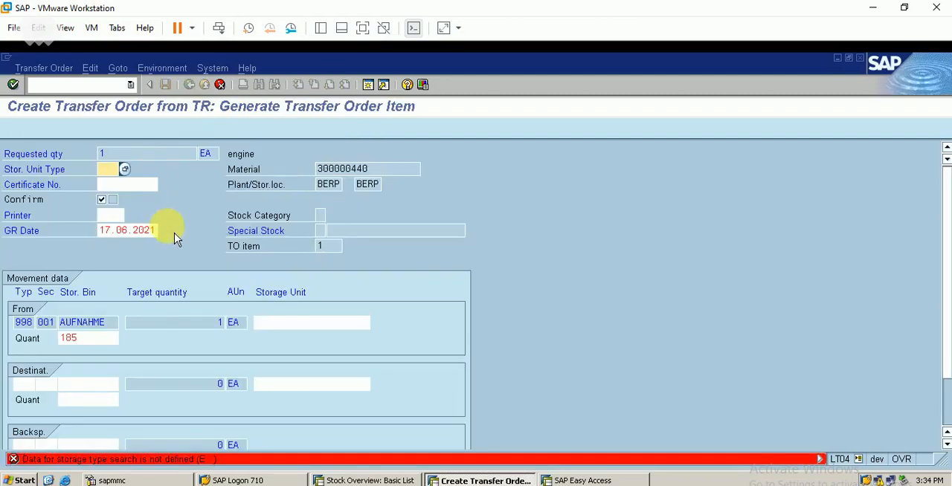
- Set the storage unit type of the transfer order item to IP (Industrial pallet)
left_click(124, 170)
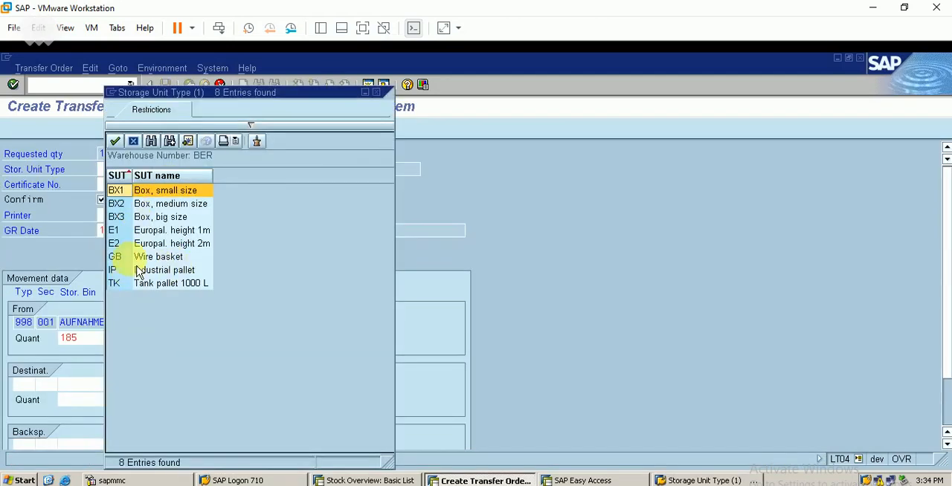
left_click(156, 271)
key("Return")
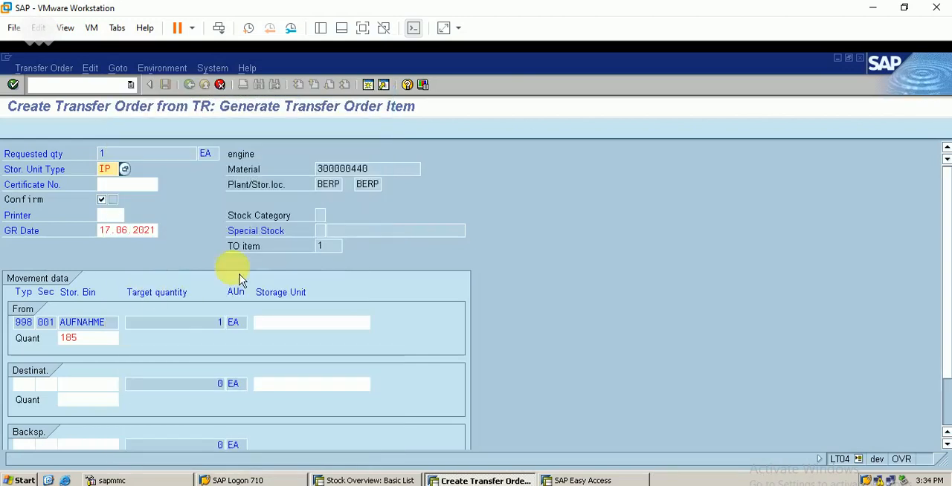
key("Return")
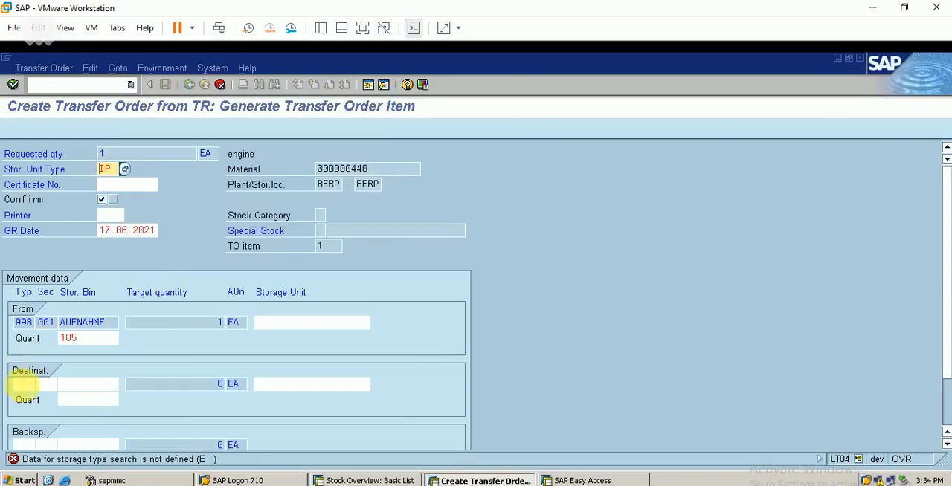
- Choose 007 Pallet storage as the destination storage type, accept the generated item and save the transfer order
left_click(16, 383)
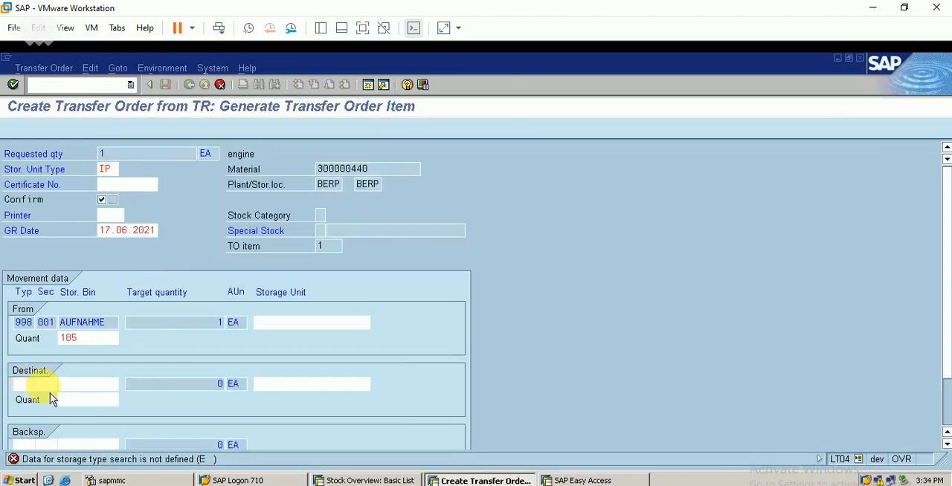
key("F4")
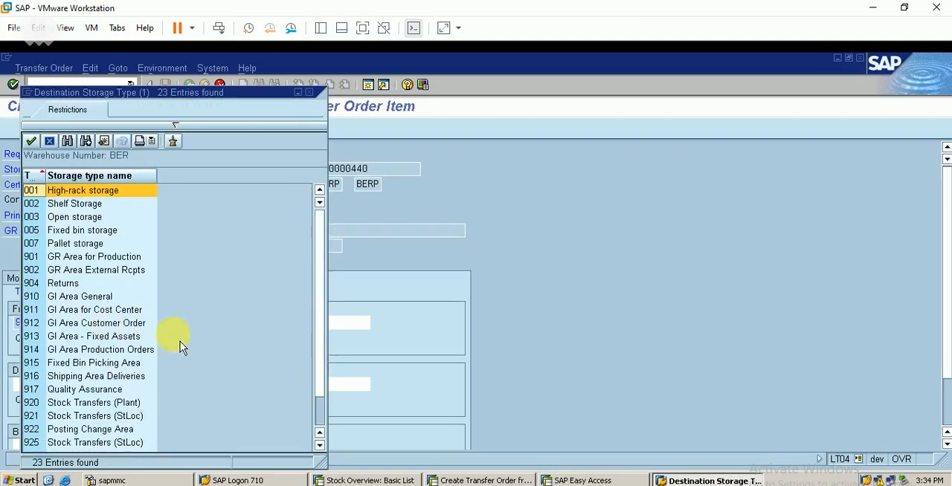
double_click(86, 244)
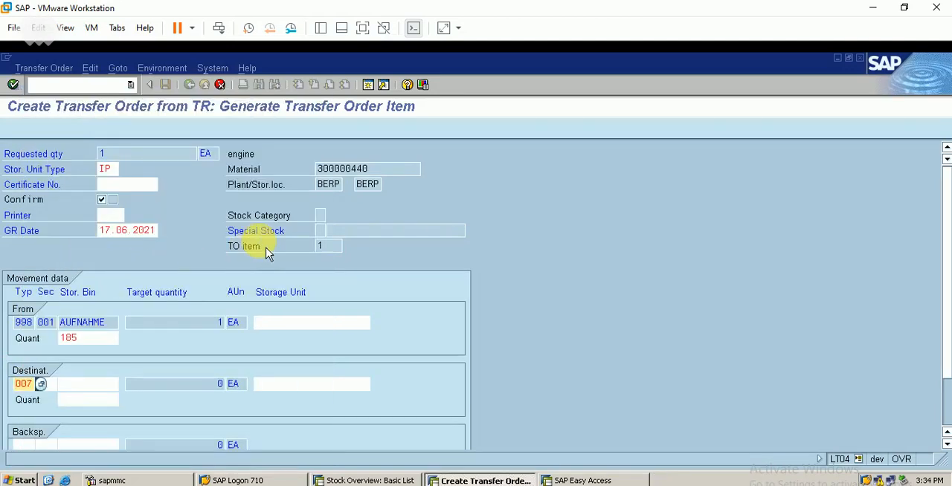
key("Return")
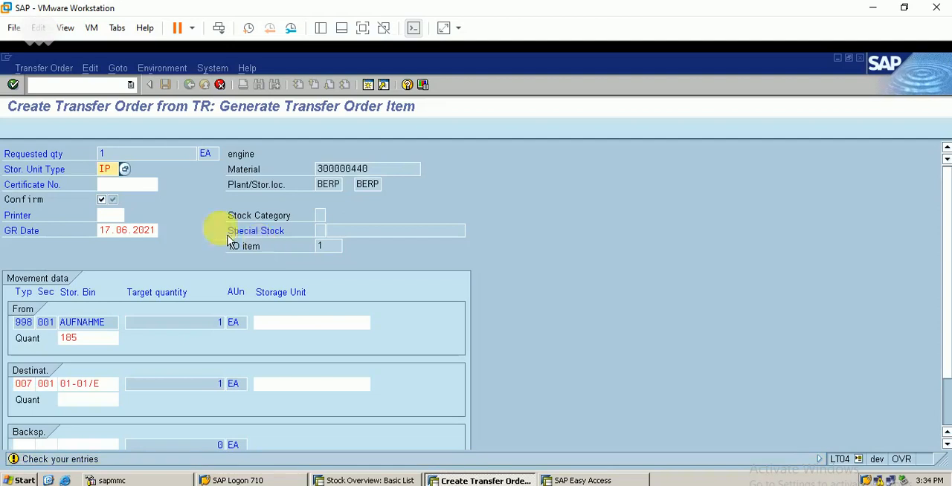
key("Return")
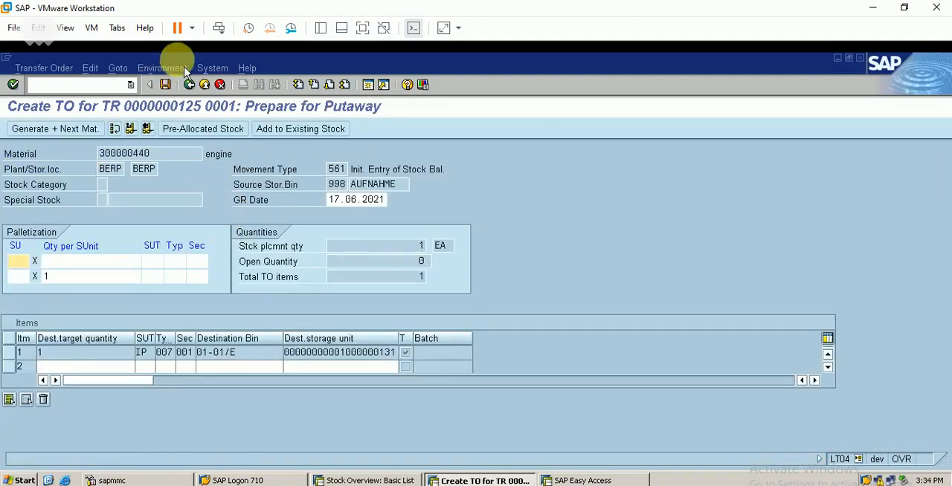
left_click(166, 84)
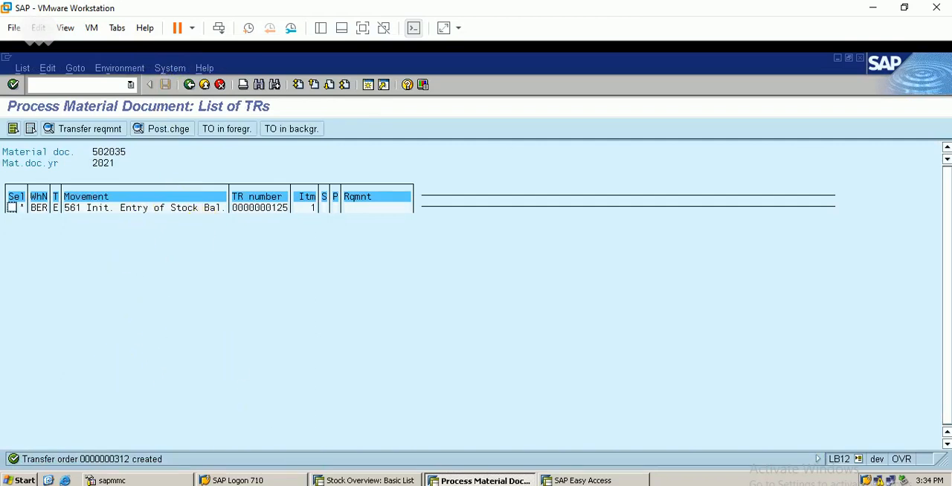
- Call up the material document display MB03 and go on to the stock overview transaction MMBE
left_click(384, 361)
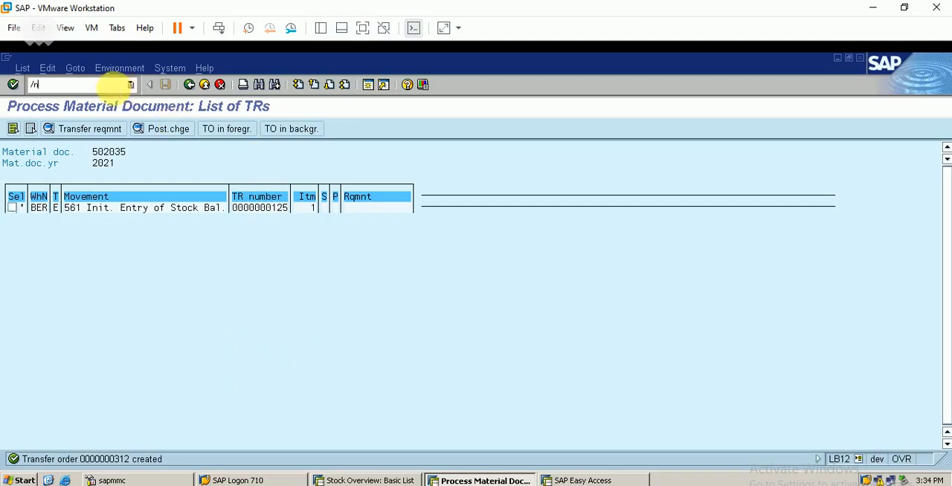
key("Return")
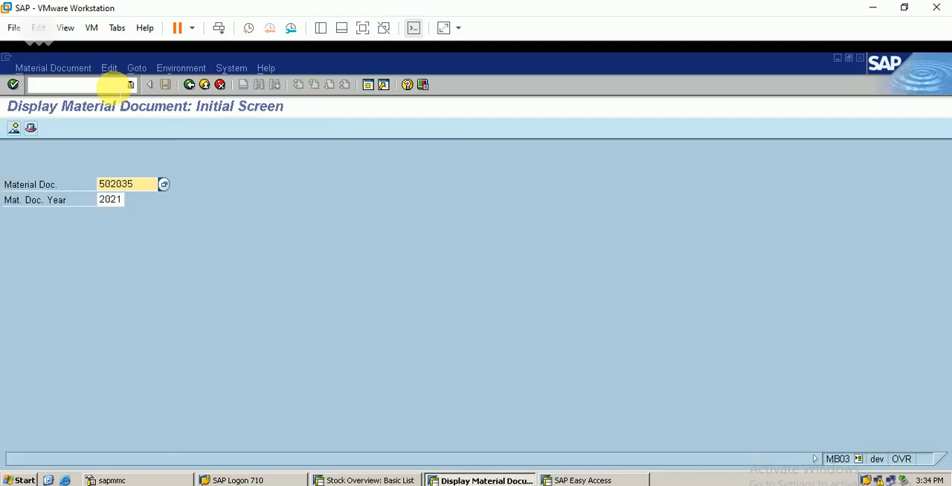
left_click(84, 87)
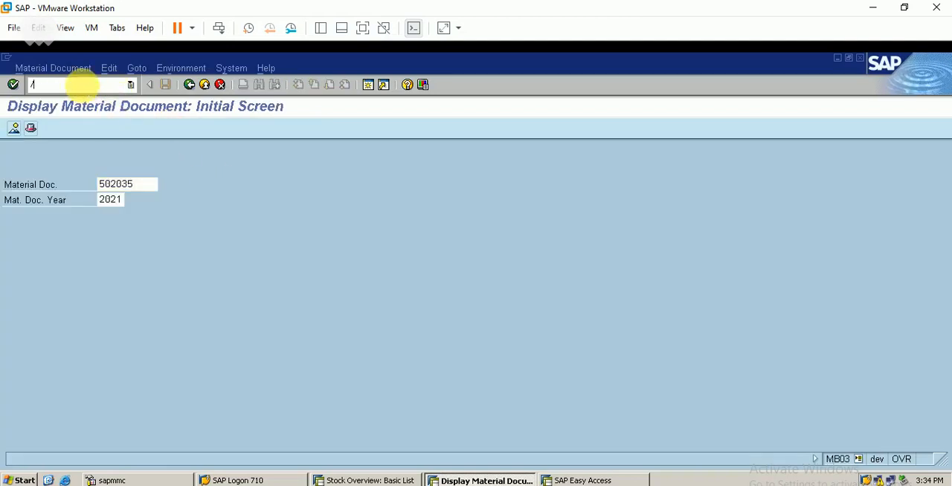
key("F3")
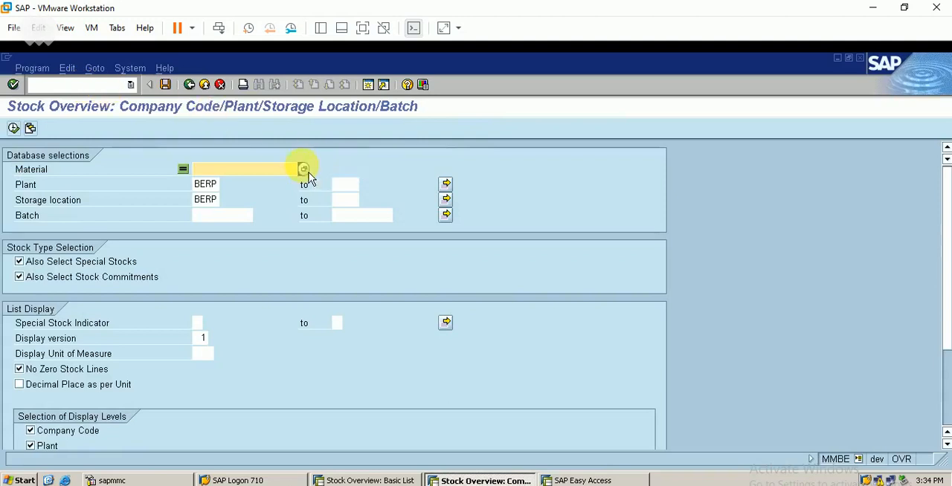
- Search the materials of type FBER, pick ENGINE and display its stock overview for plant and storage location BERP
left_click(305, 171)
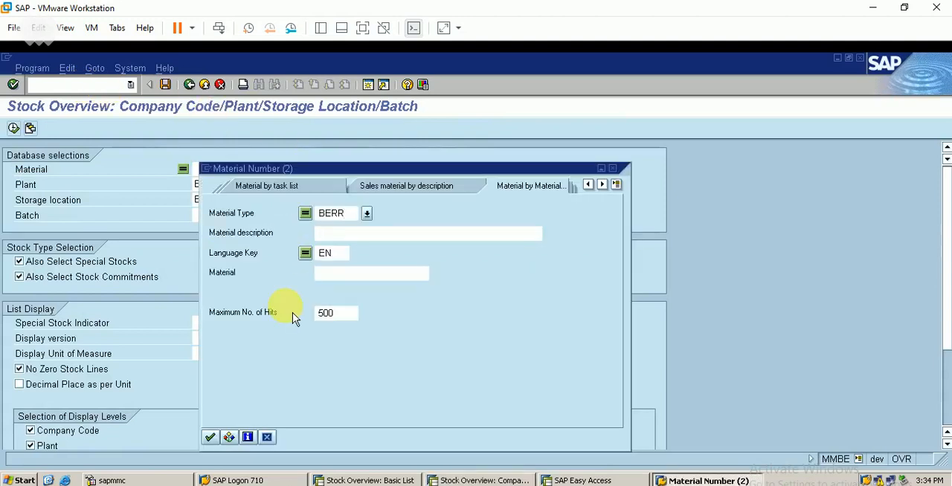
type("fber")
key("Return")
double_click(305, 211)
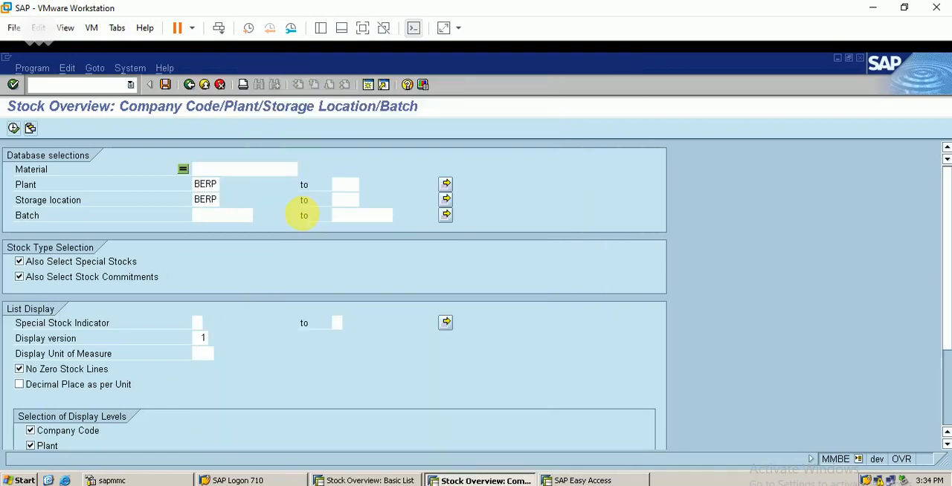
left_click(14, 128)
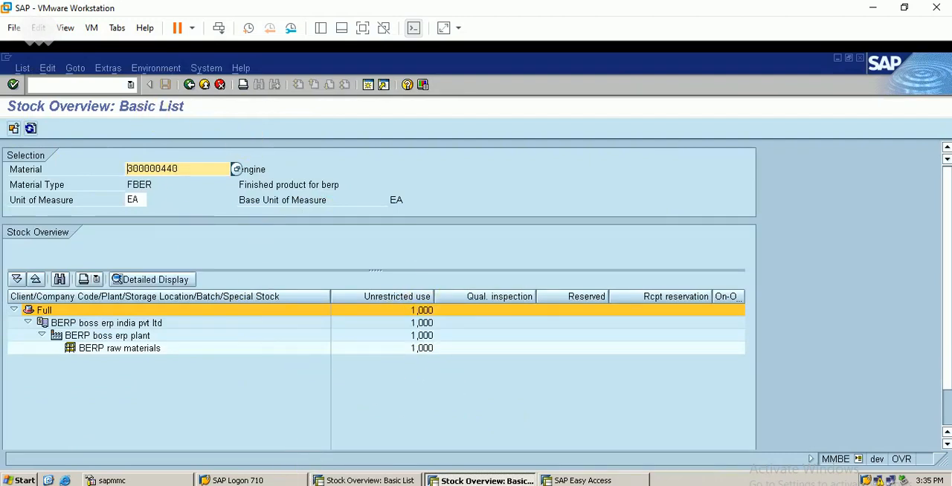
- Switch to the Excel sheet with the subcontracting process, select the PISTON entry and return to SAP
key("alt+Tab")
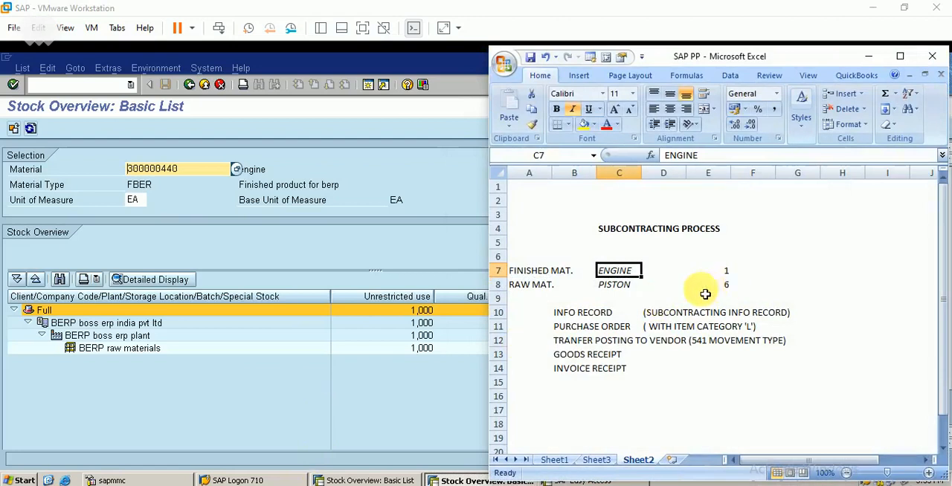
left_click(618, 285)
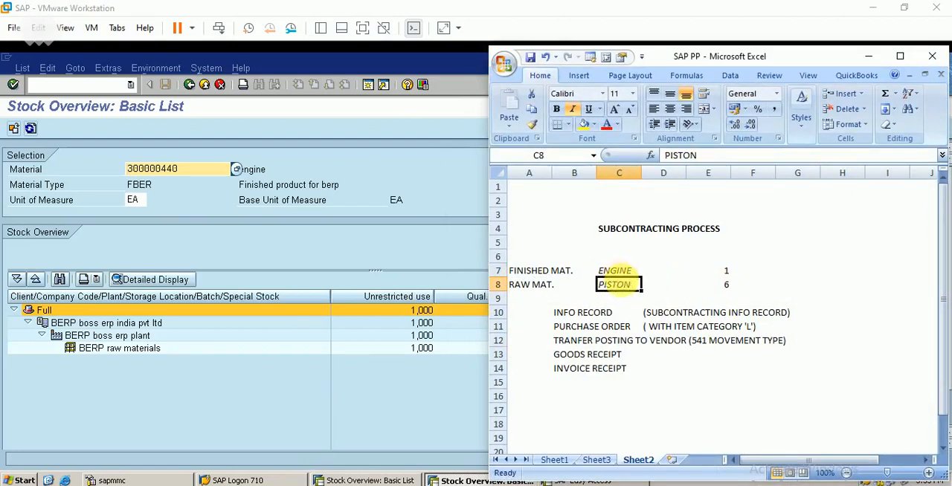
left_click(868, 55)
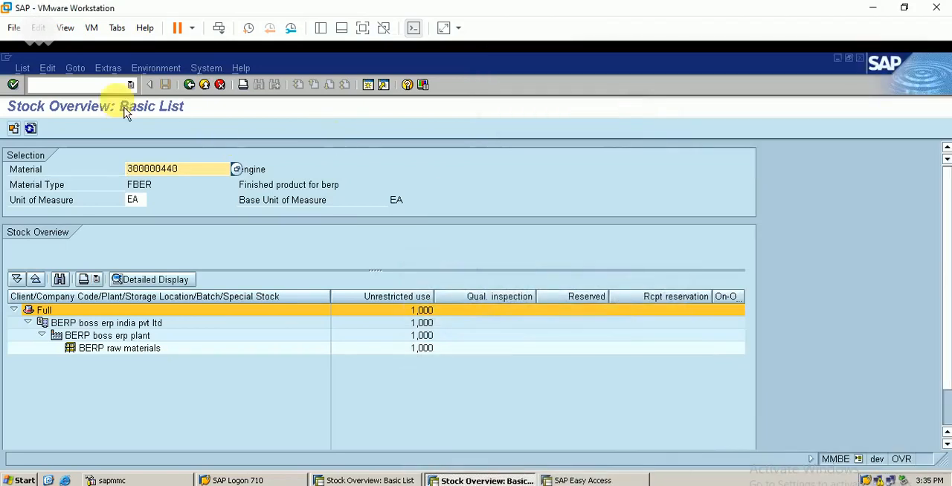
- Try to create a material BOM with transaction CS01 for the FBER material ENGINE, valid from 17.01.2021
left_click(100, 85)
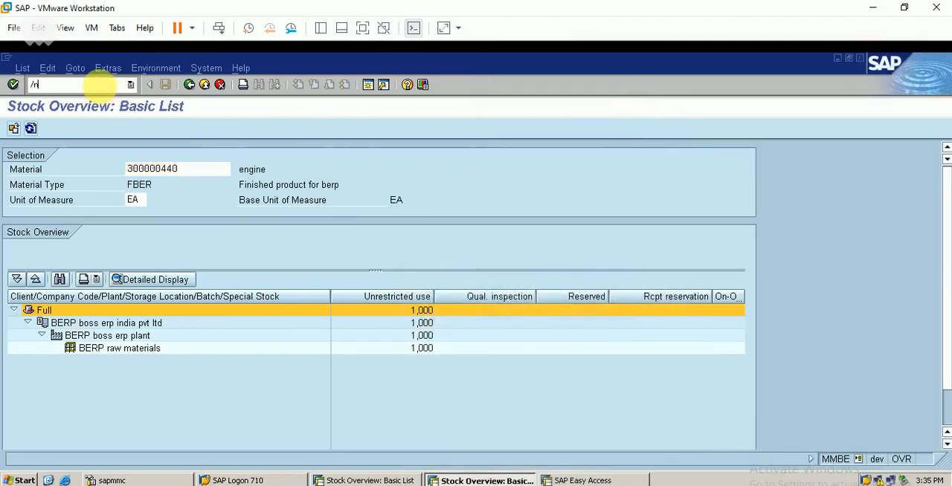
key("Return")
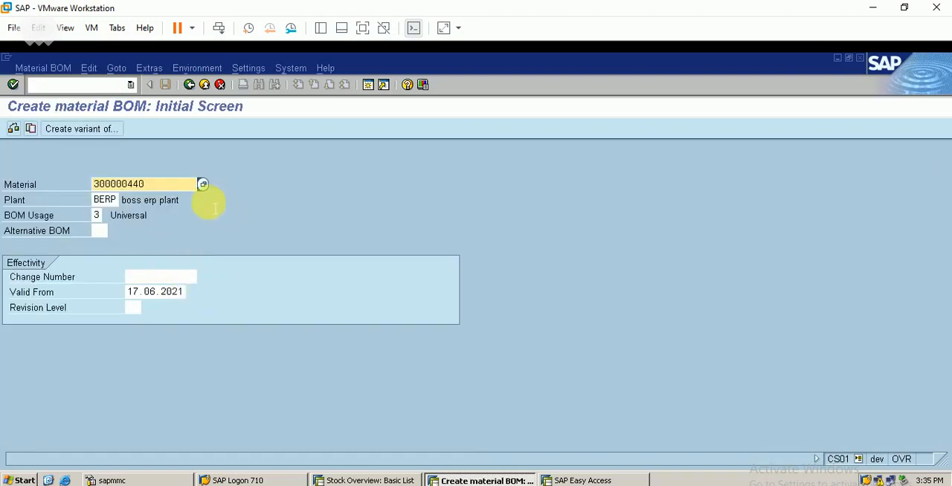
left_click(202, 184)
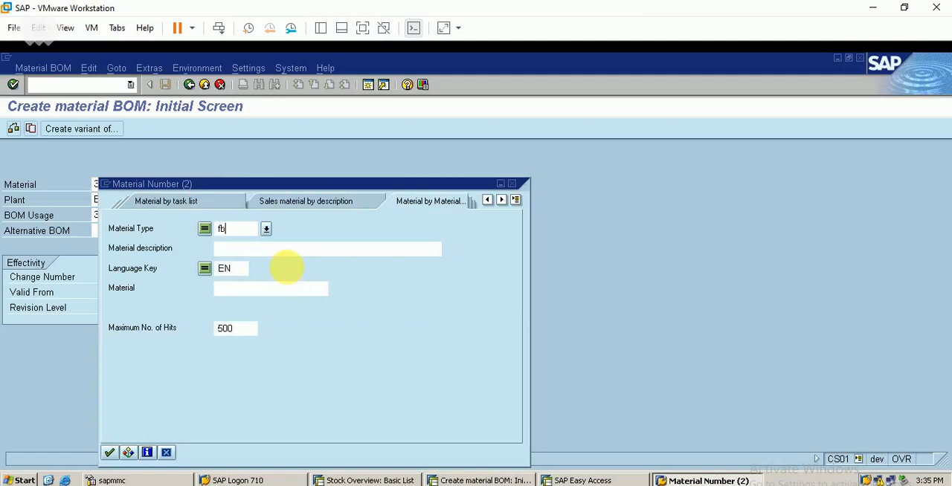
key("Return")
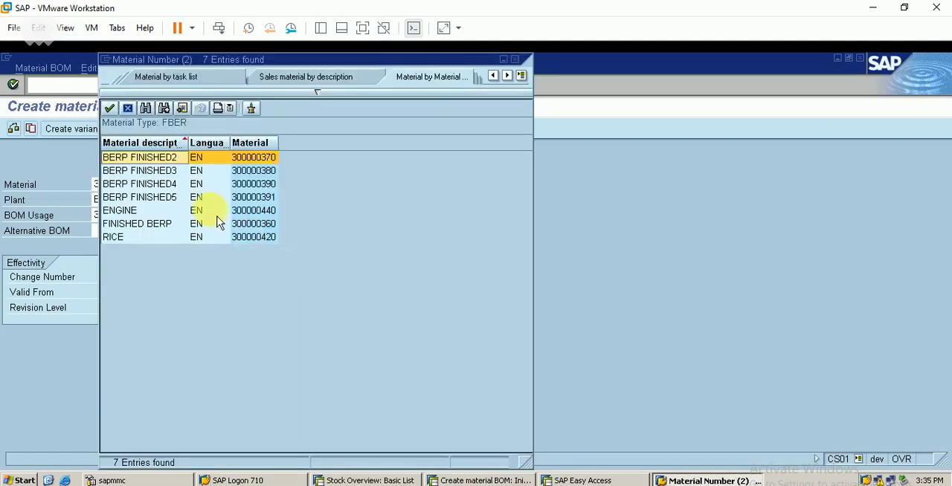
double_click(253, 212)
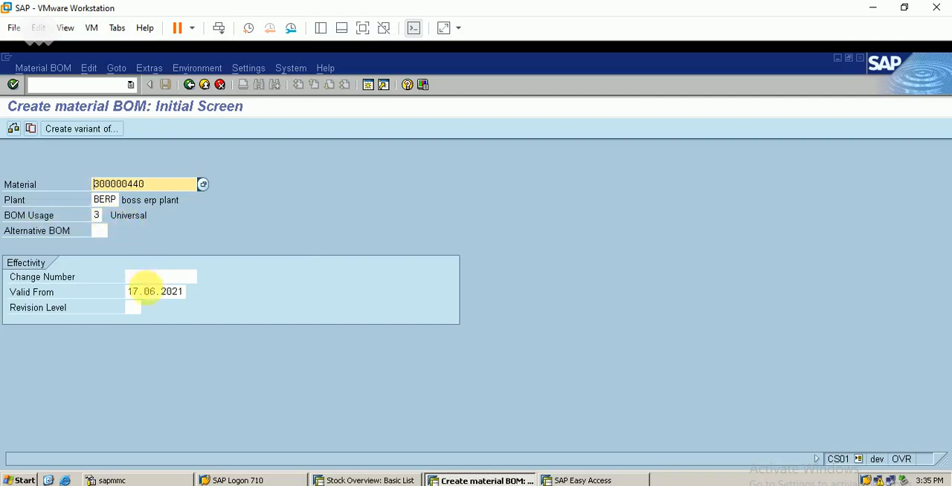
left_click(152, 292)
type("1")
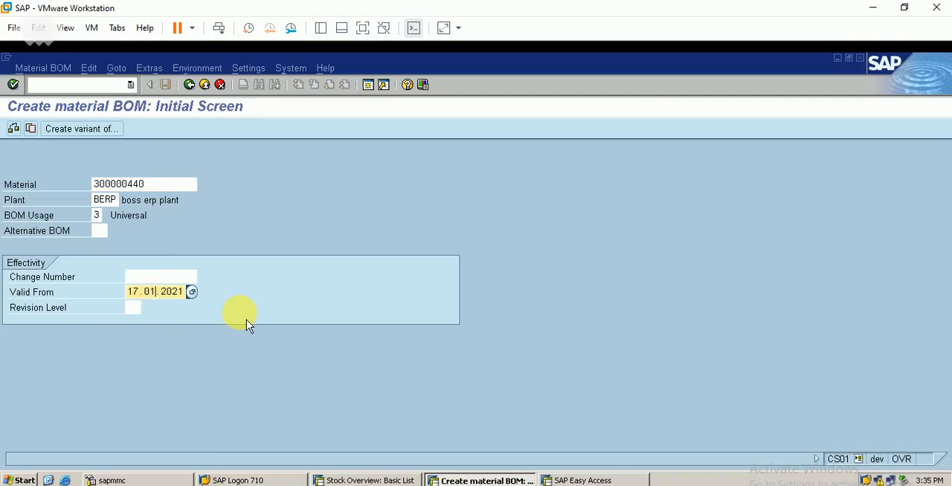
key("Return")
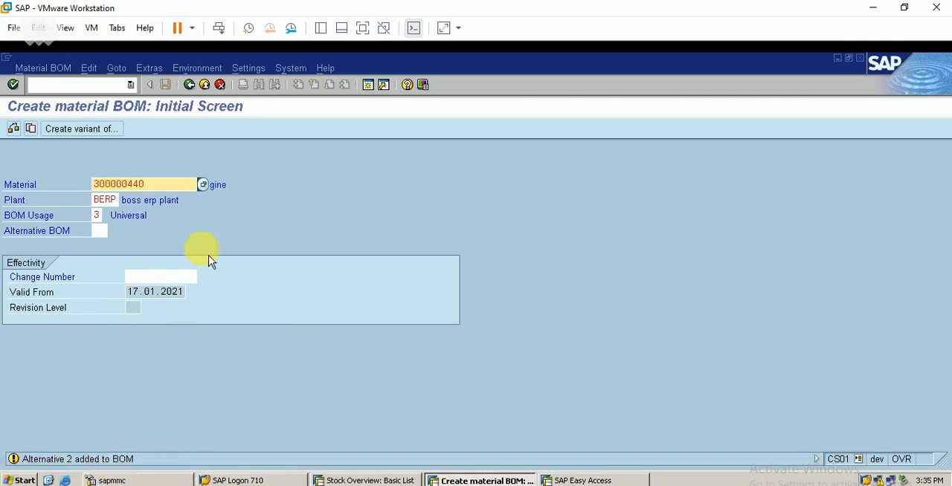
- Display the existing material BOM of ENGINE with transaction CS03 and inspect its piston component
left_click(104, 85)
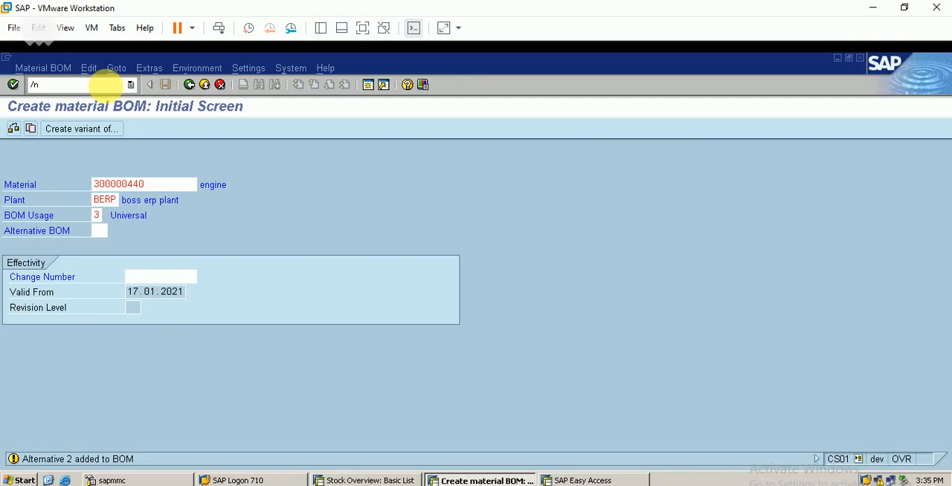
key("Return")
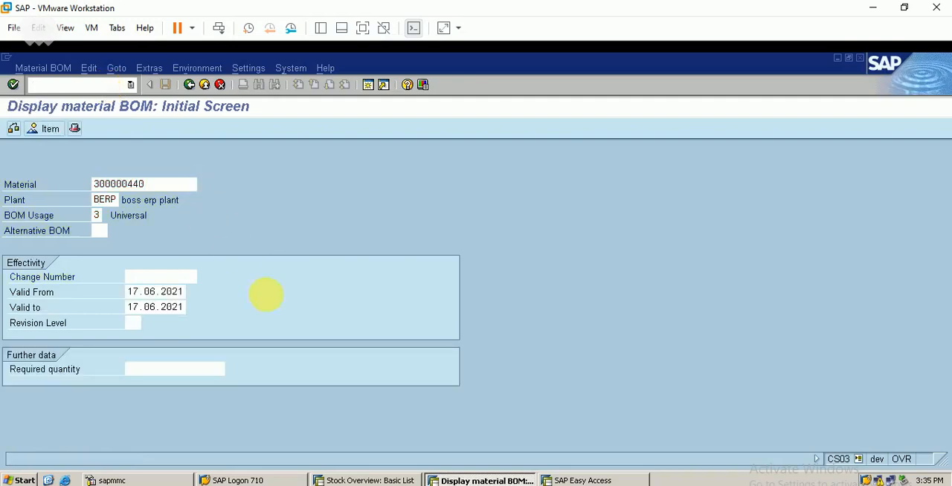
key("Return")
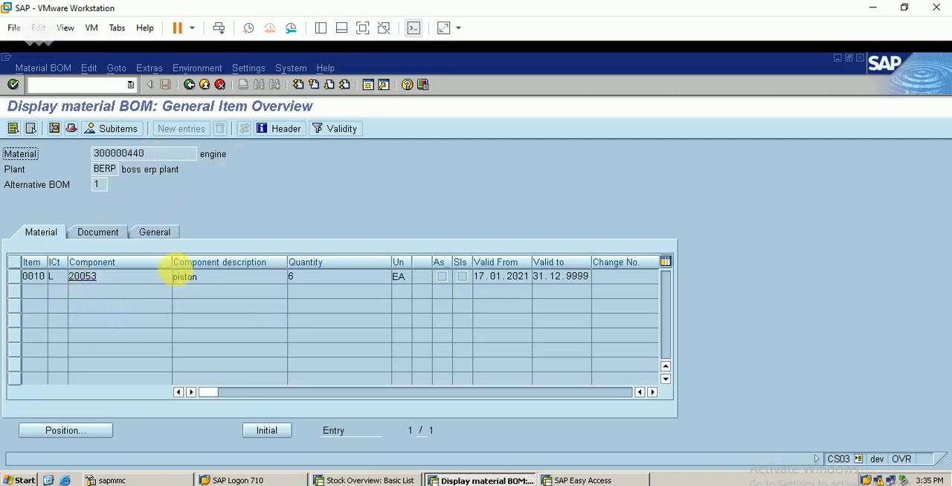
left_click(185, 277)
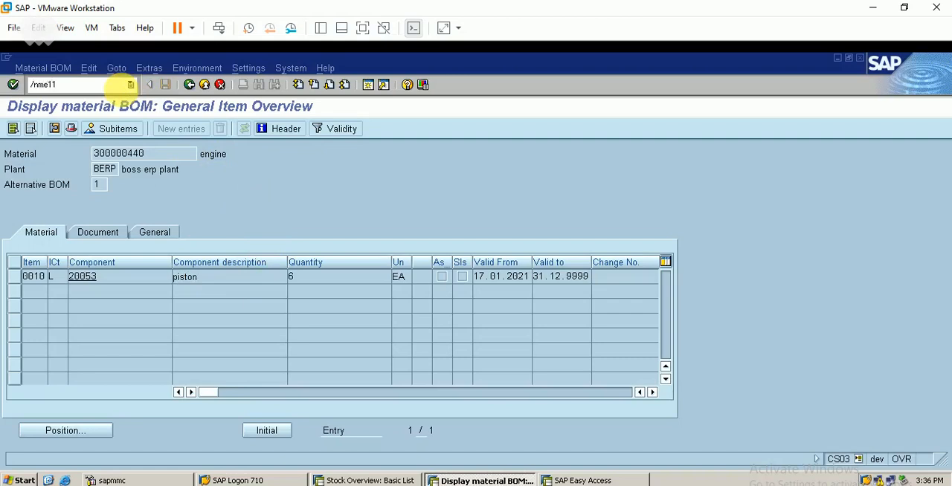
- Start a Subcontracting info record with transaction ME11 for vendor 66 and the ENGINE material, purchasing organization and plant BERP
key("Return")
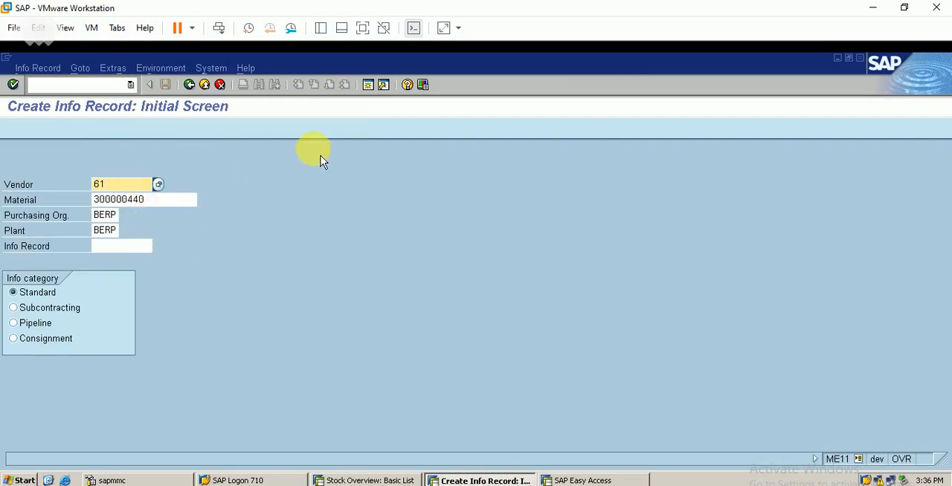
key("BackSpace")
type("6")
left_click(171, 199)
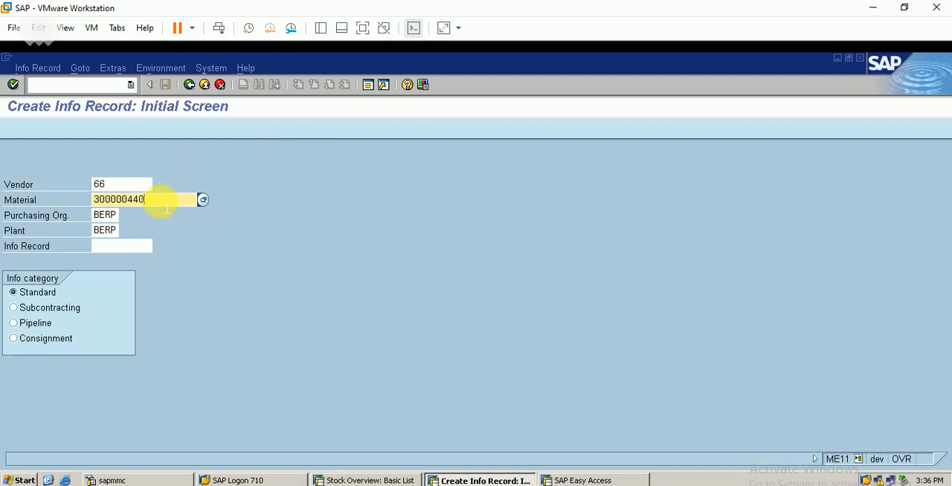
left_click(21, 314)
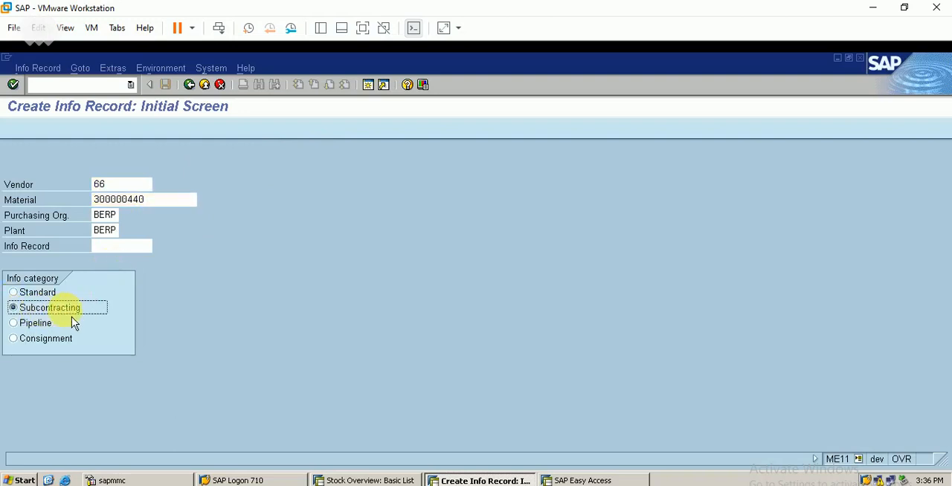
key("Return")
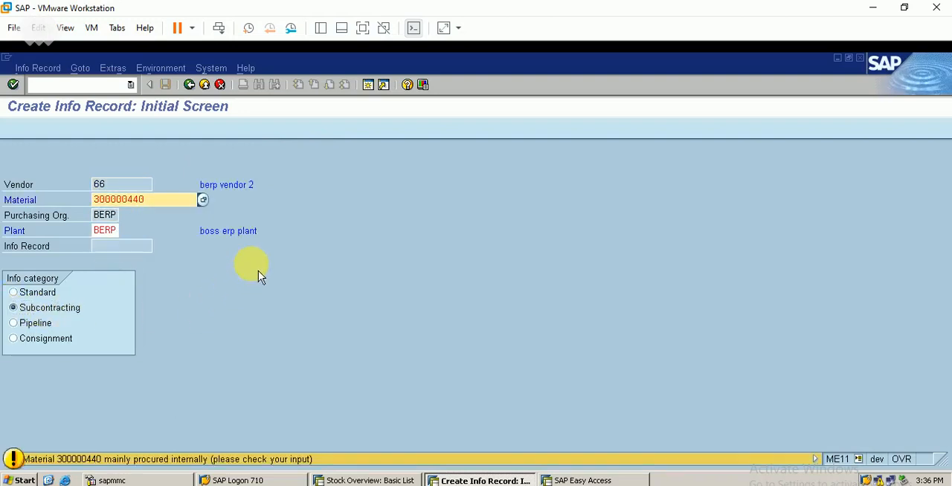
key("Return")
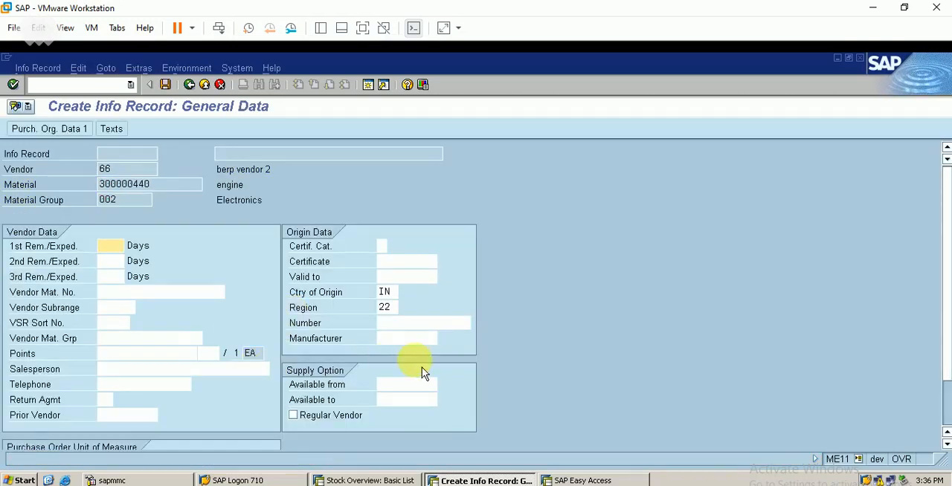
- Enter a planned delivery time of 1 day, standard quantity 1 and net price 1000 INR, and save the info record
left_click(944, 402)
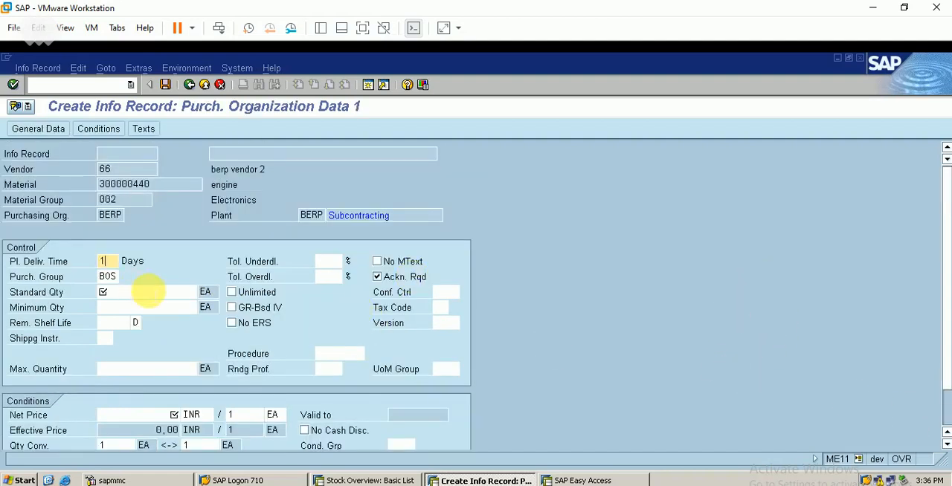
left_click(119, 292)
type("1")
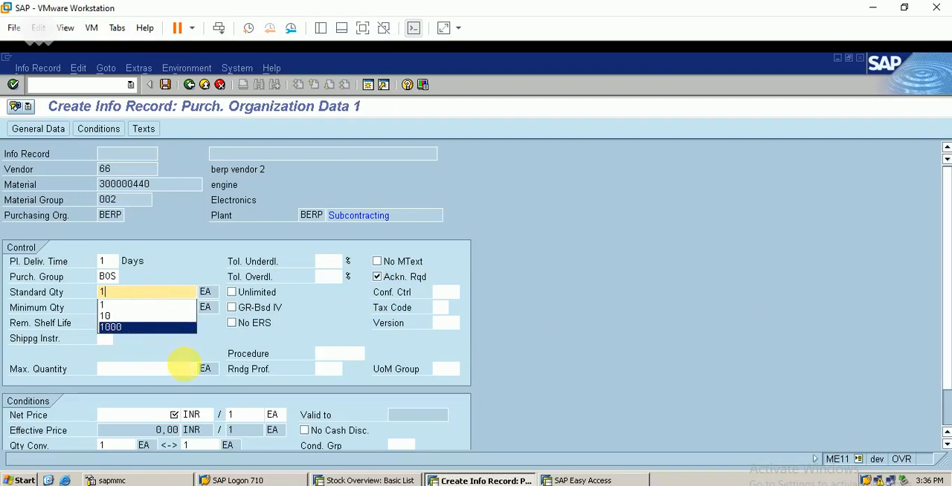
left_click(164, 369)
left_click(129, 415)
type("100")
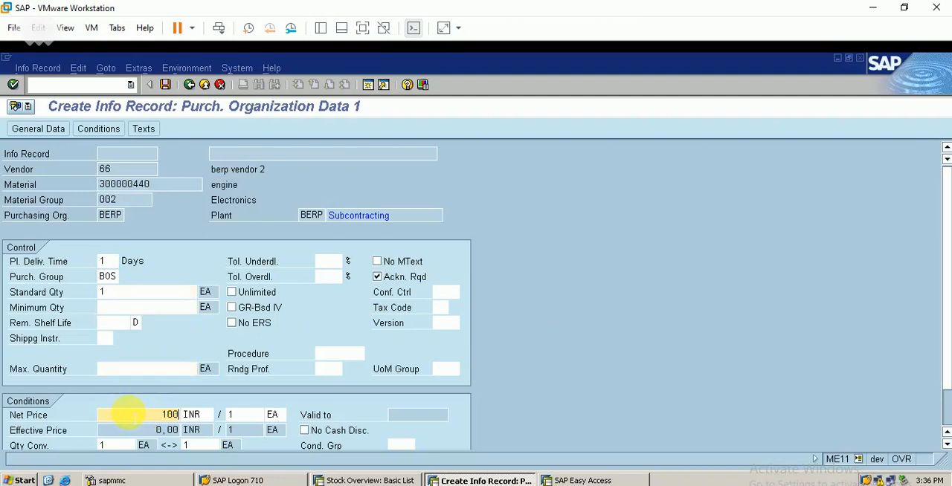
type("0")
key("Return")
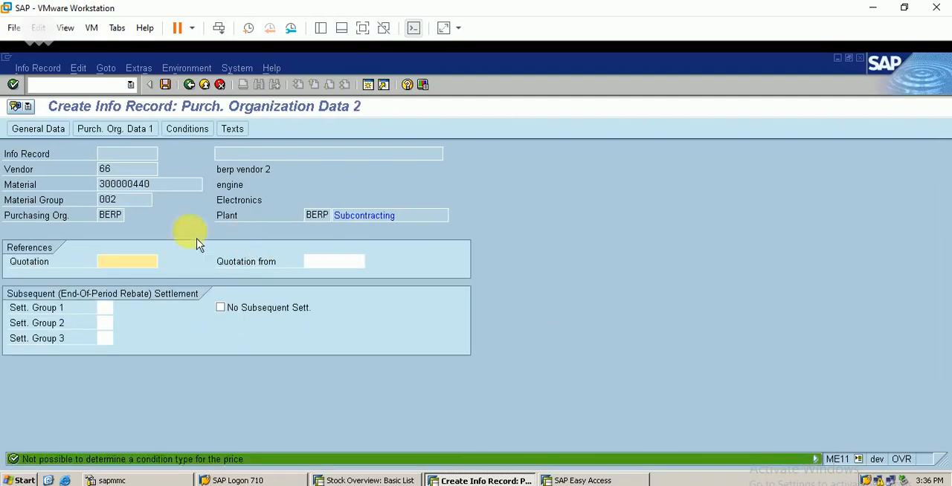
left_click(202, 84)
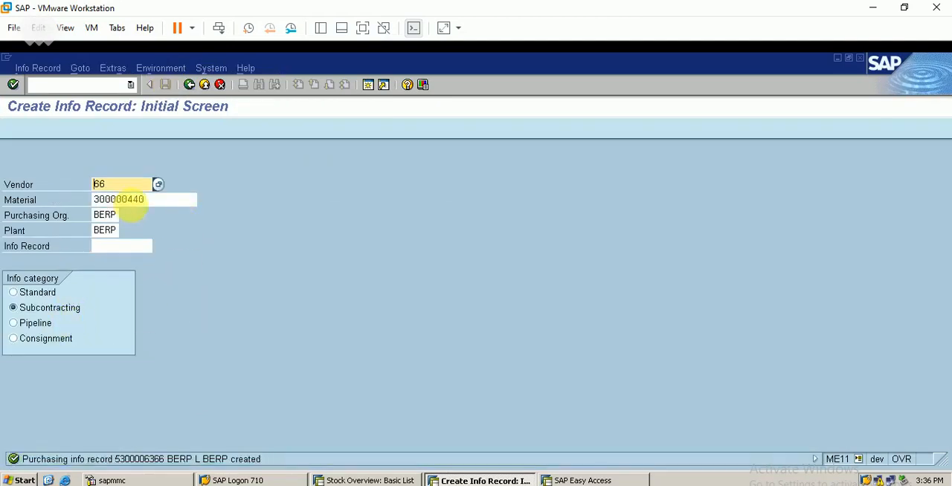
- Start a standard purchase order with transaction ME21N and enter vendor 66
left_click(103, 84)
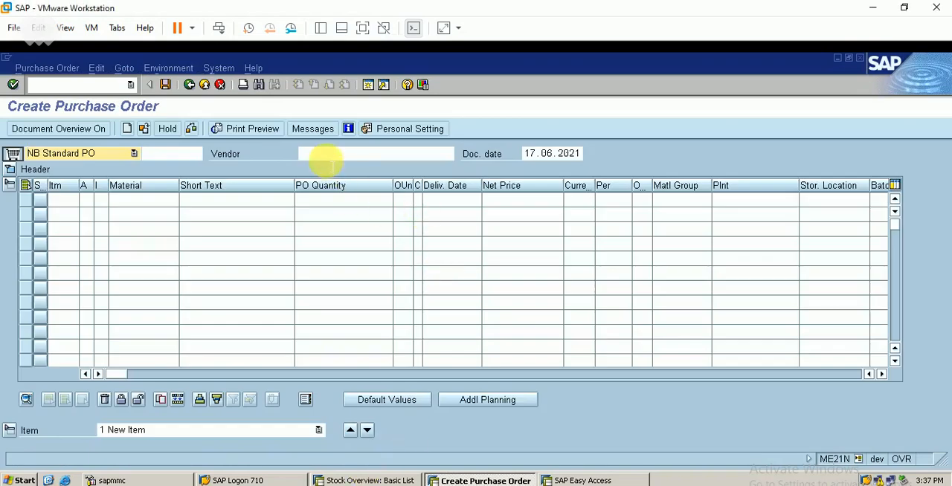
left_click(324, 155)
type("66")
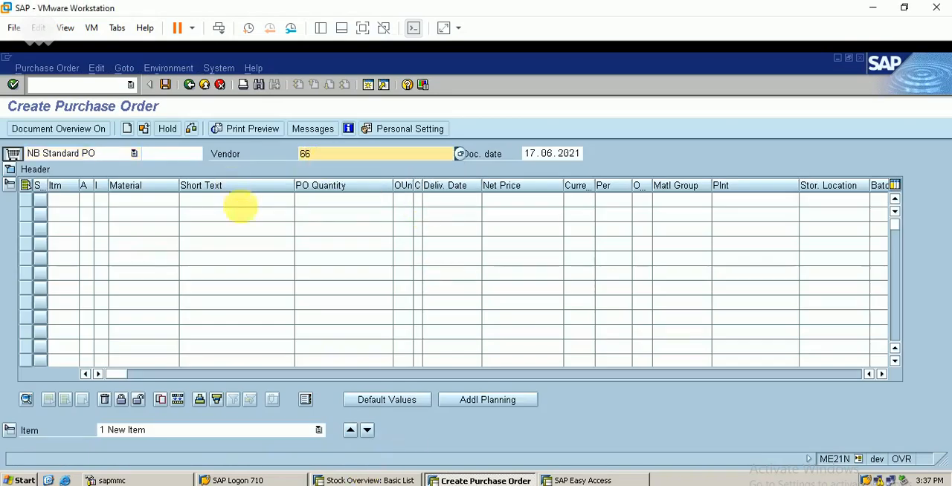
- Search the materials of type FBER and pick ENGINE as the material of the first order item
left_click(141, 199)
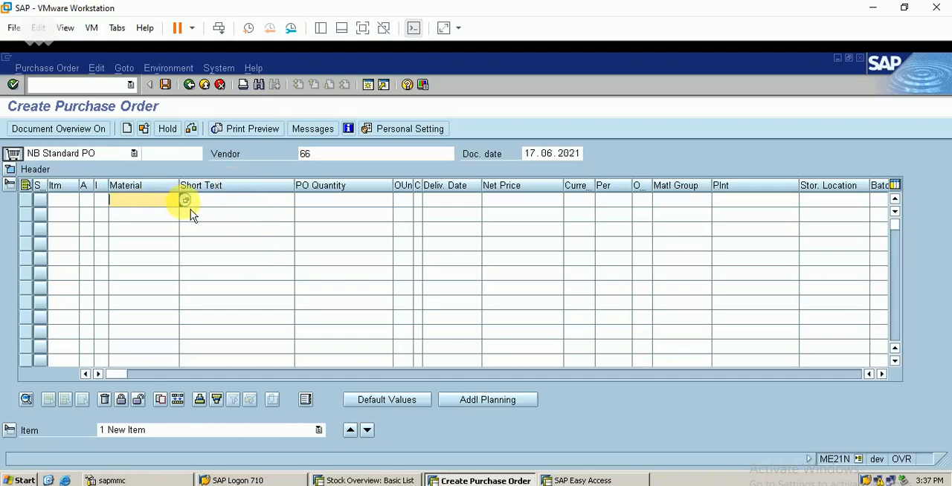
left_click(186, 202)
key("BackSpace")
key("BackSpace")
key("BackSpace")
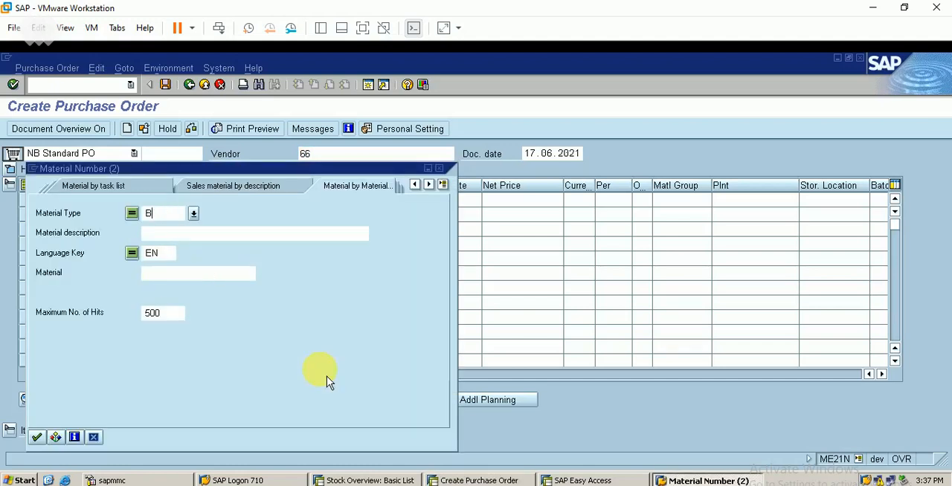
key("BackSpace")
type("fber")
key("Return")
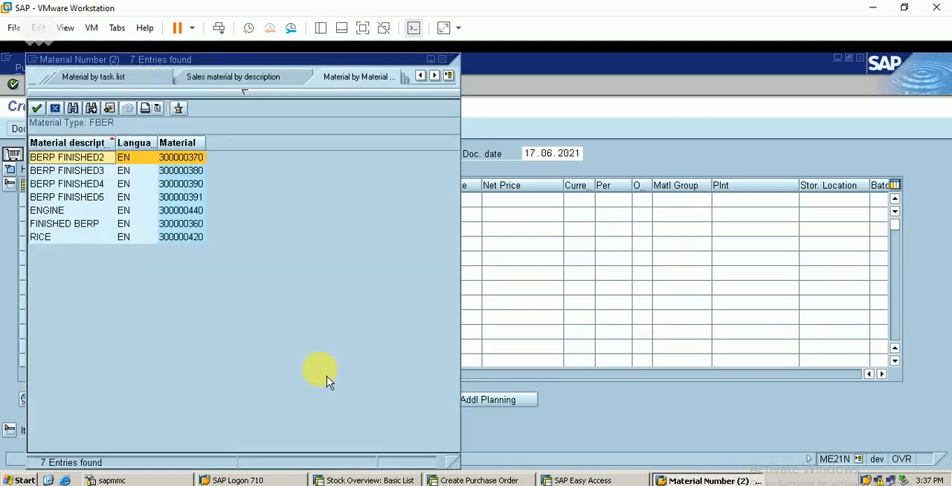
left_click(182, 210)
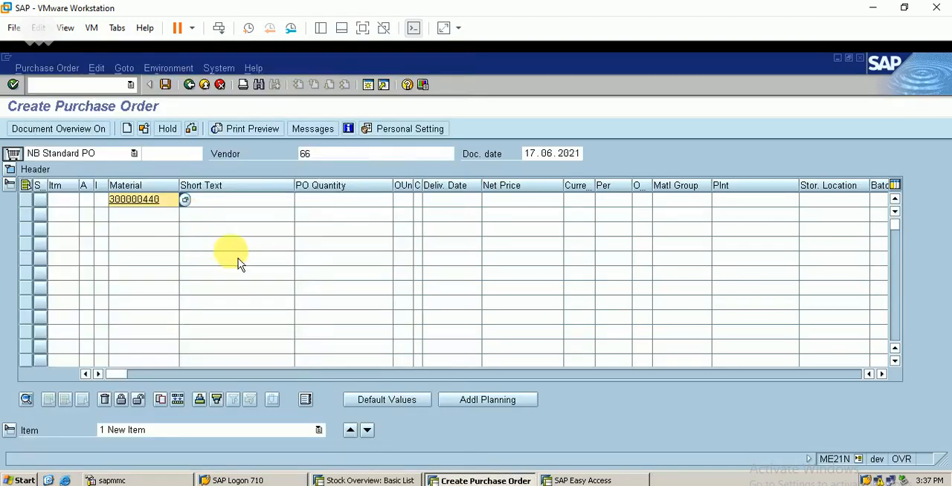
- Set the ENGINE item to PO quantity 1, item category L (Subcontracting) and plant BERP
left_click(346, 200)
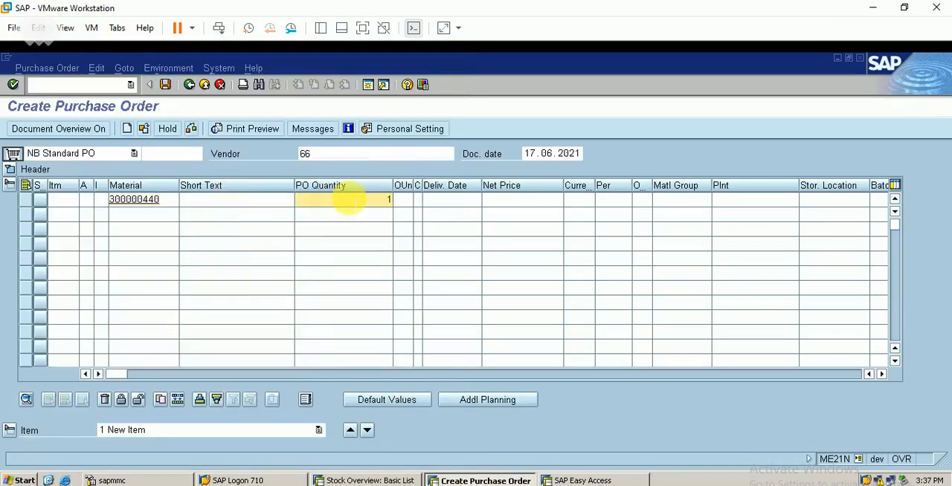
left_click(94, 199)
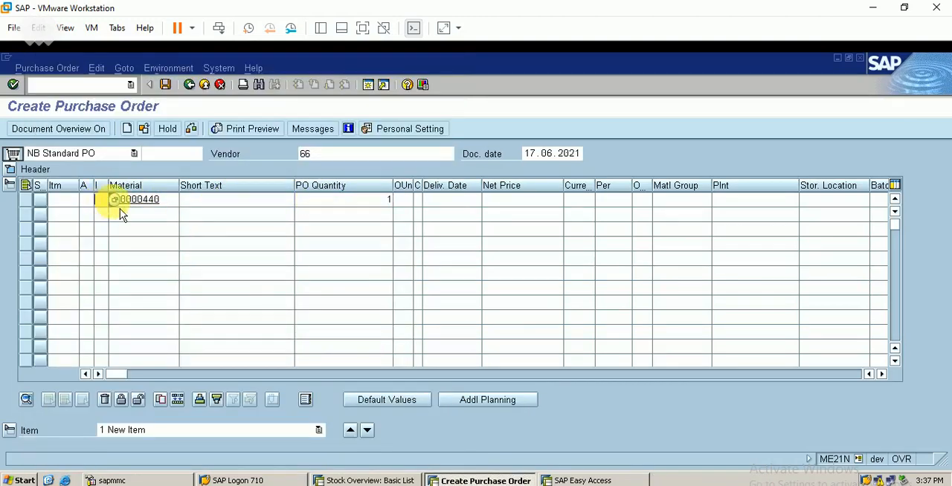
key("F4")
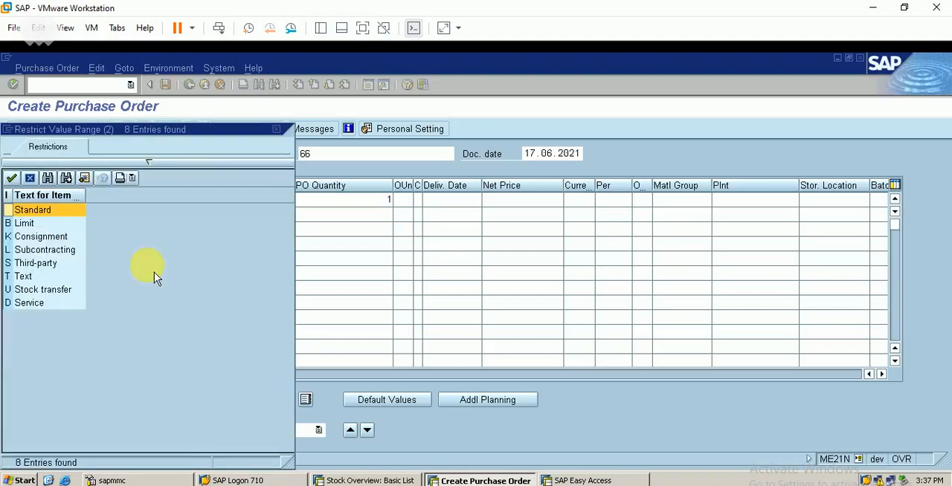
left_click(48, 253)
double_click(33, 250)
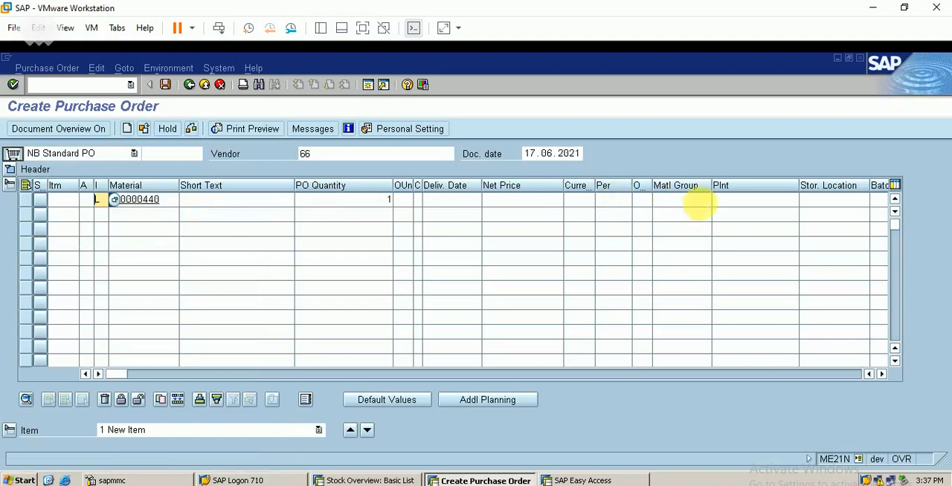
left_click(733, 199)
type("ber")
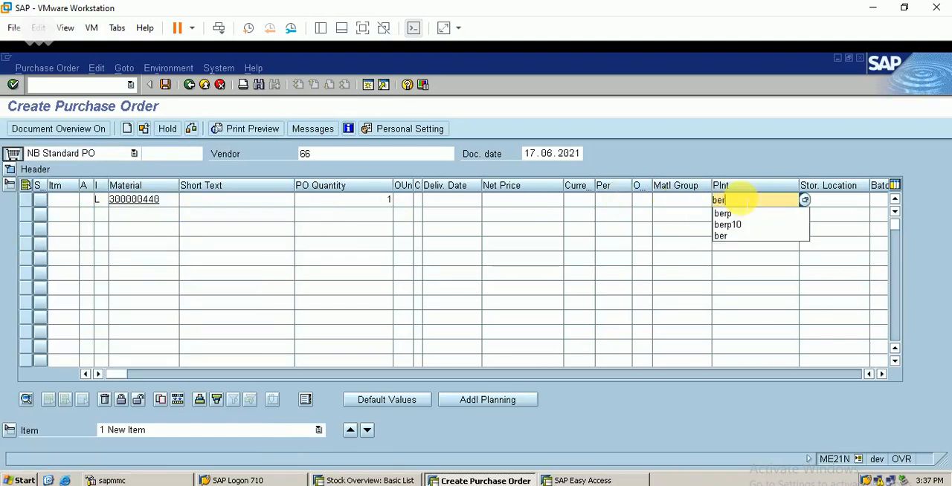
type("p")
key("Return")
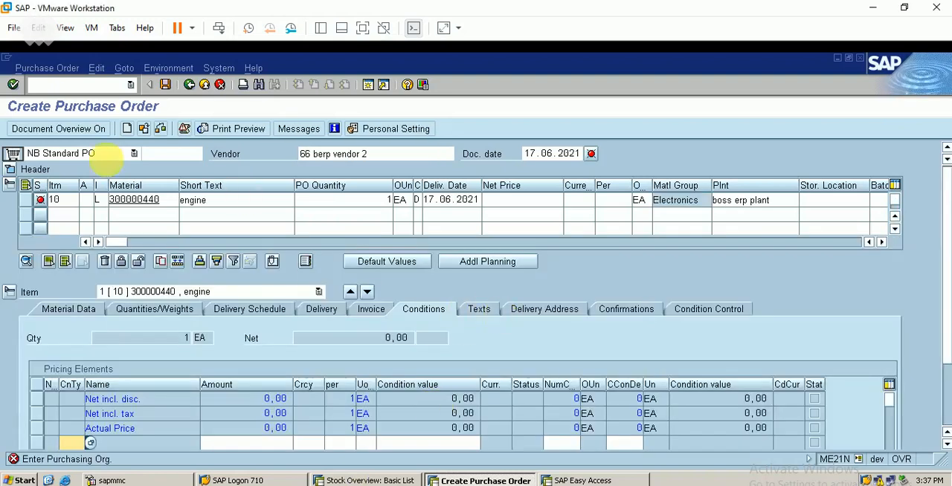
- Enter purchasing organization BERP and purchasing group BOS in the order header's organizational data
left_click(15, 171)
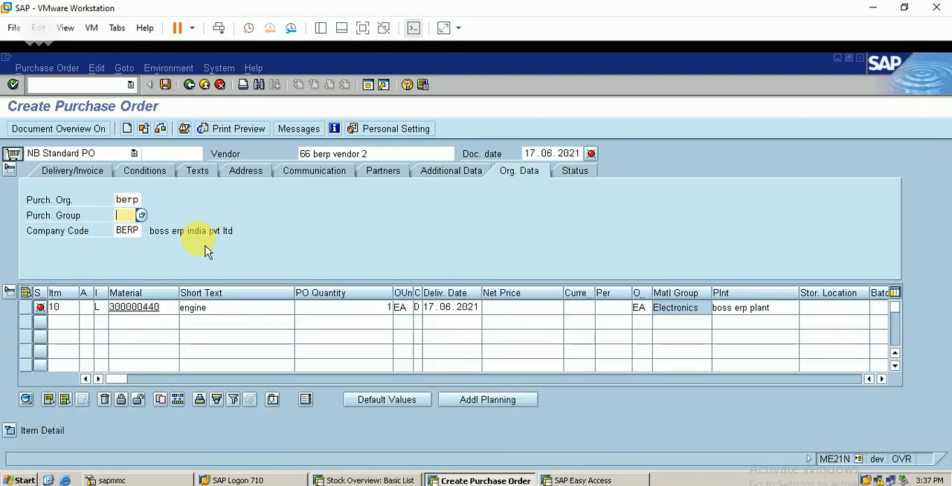
type("boss")
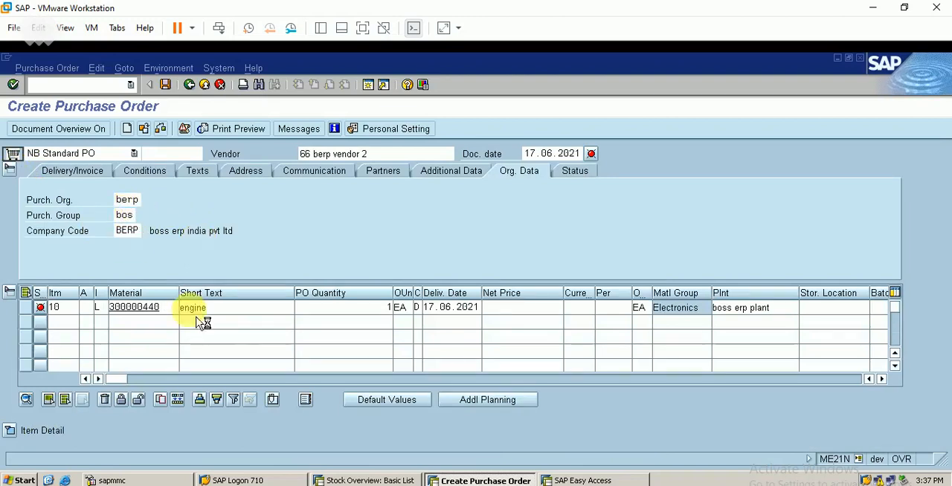
key("Return")
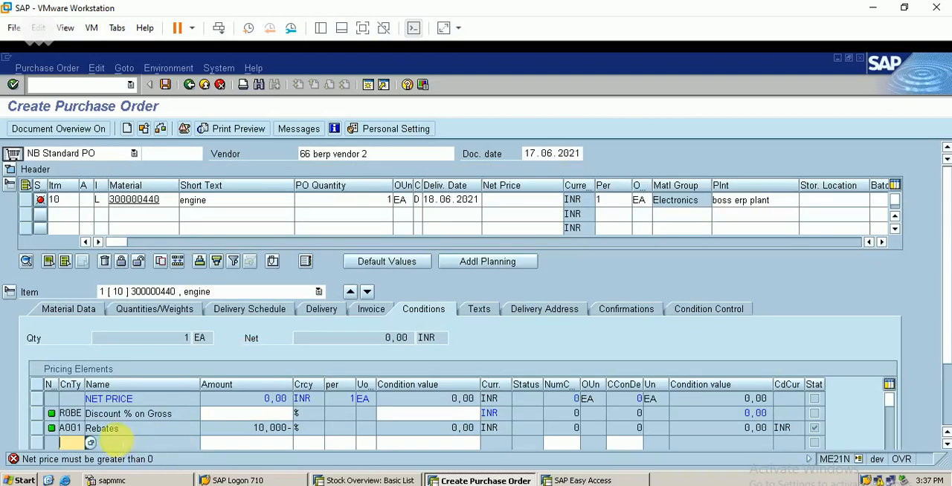
- Add the gross price condition PBBE with 1000 INR to the ENGINE item and set the R0BE discount to 1 %
left_click(92, 444)
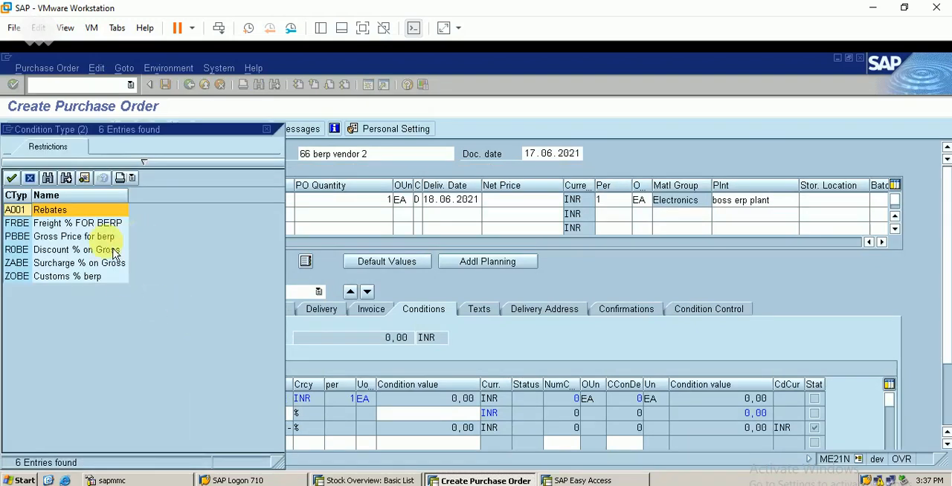
double_click(82, 236)
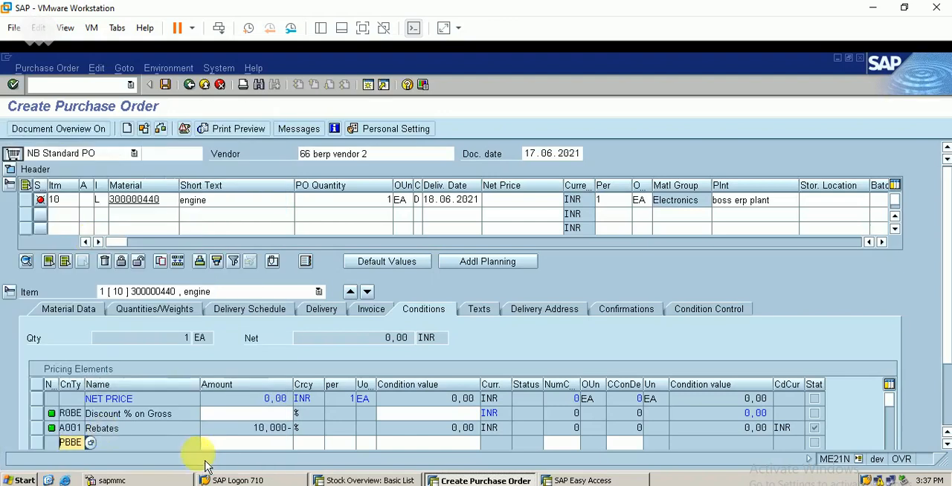
key("Return")
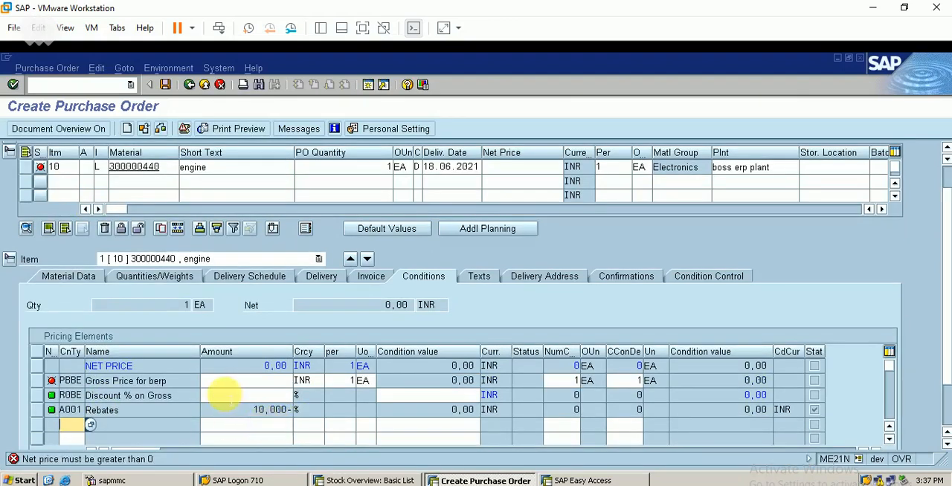
left_click(249, 382)
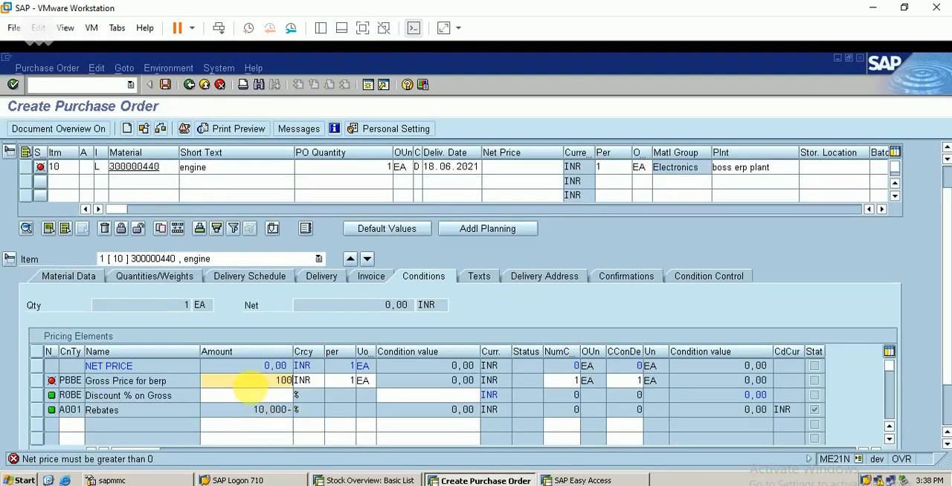
left_click(262, 395)
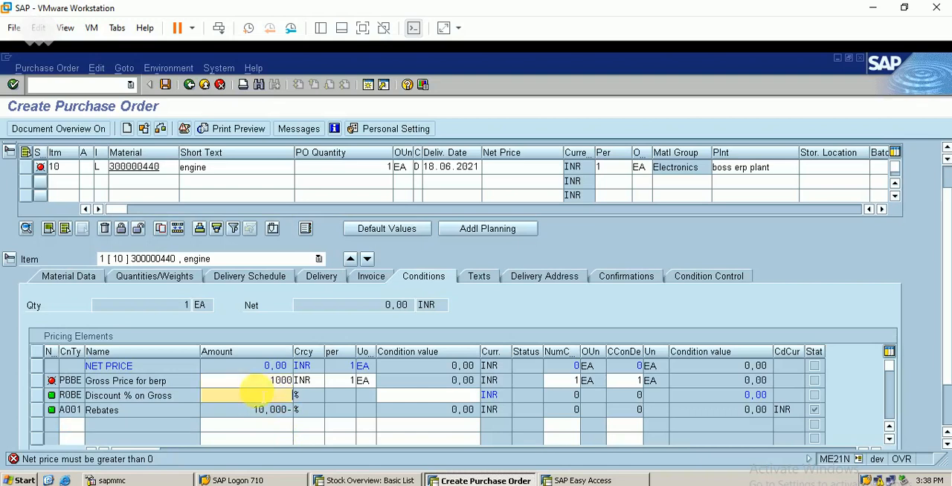
type("1")
key("Return")
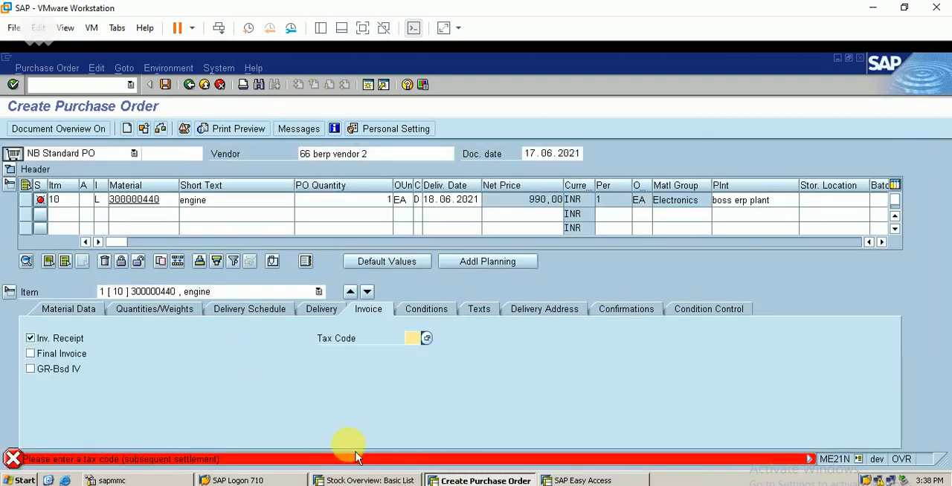
- Set the ENGINE item's tax code to IN and save the purchase order despite the system messages
type("i")
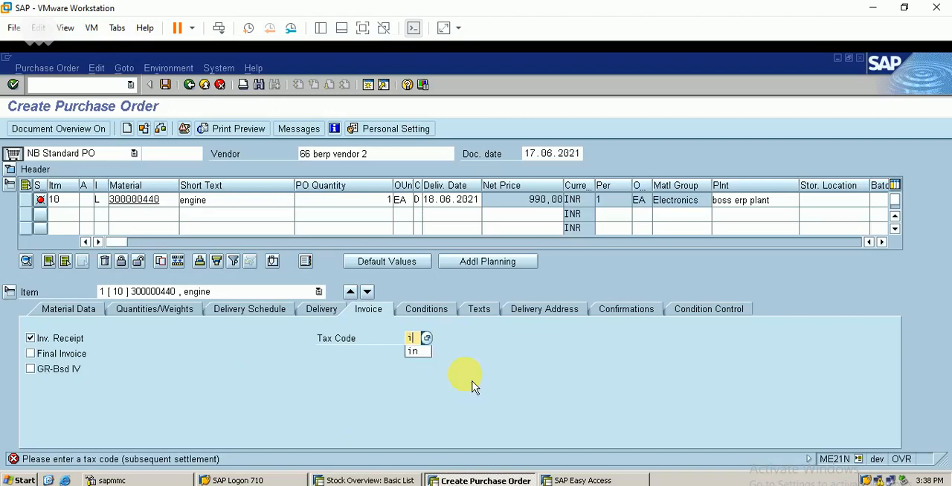
type("n")
key("Return")
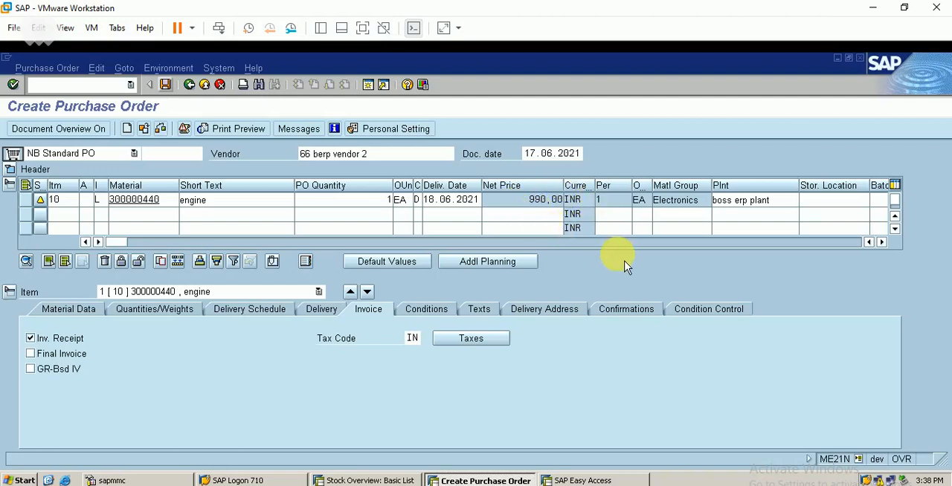
left_click(165, 85)
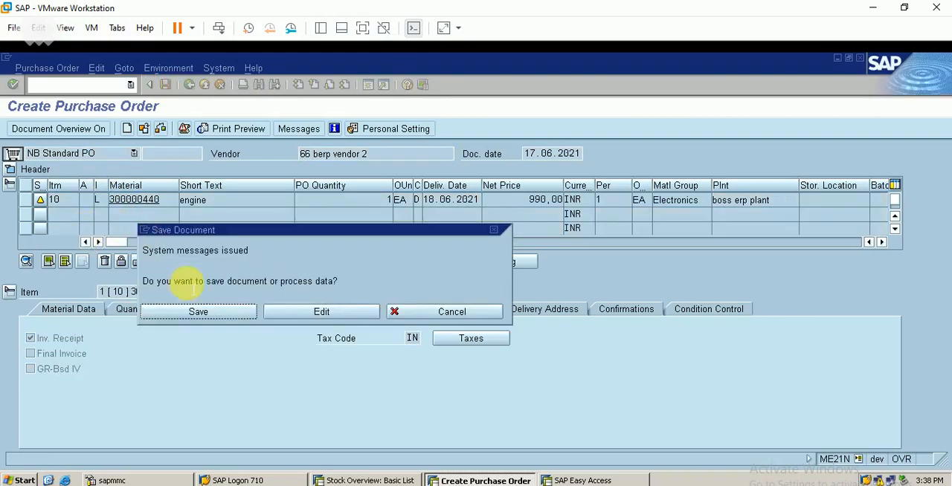
left_click(200, 313)
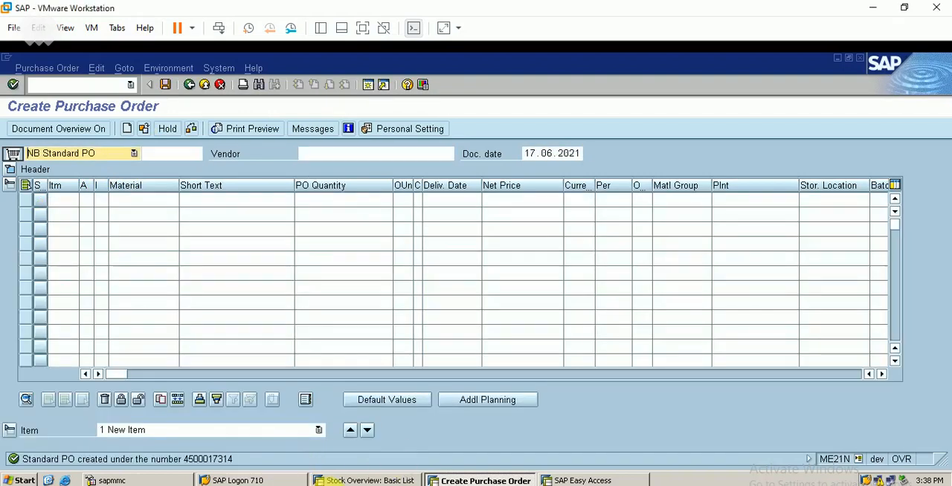
- Open release transaction ME29N, load the list of my purchase orders and select the newly created ENGINE order
left_click(106, 84)
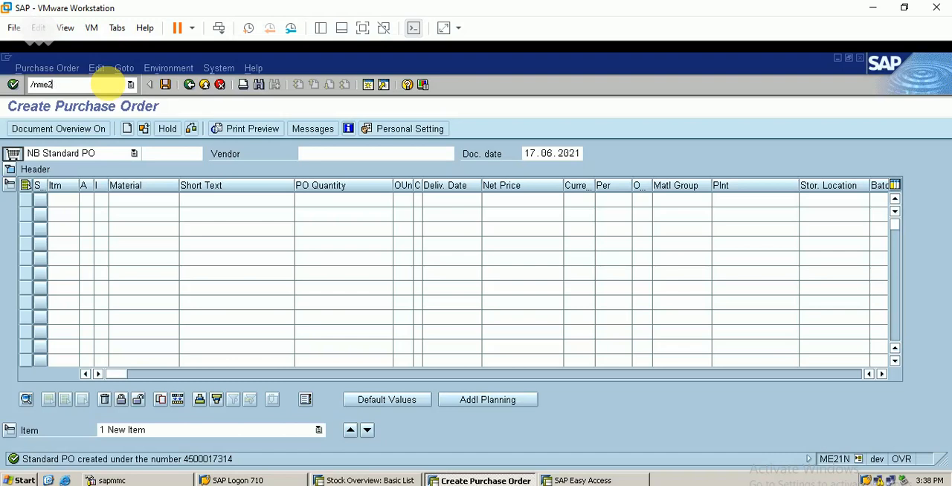
left_click(114, 90)
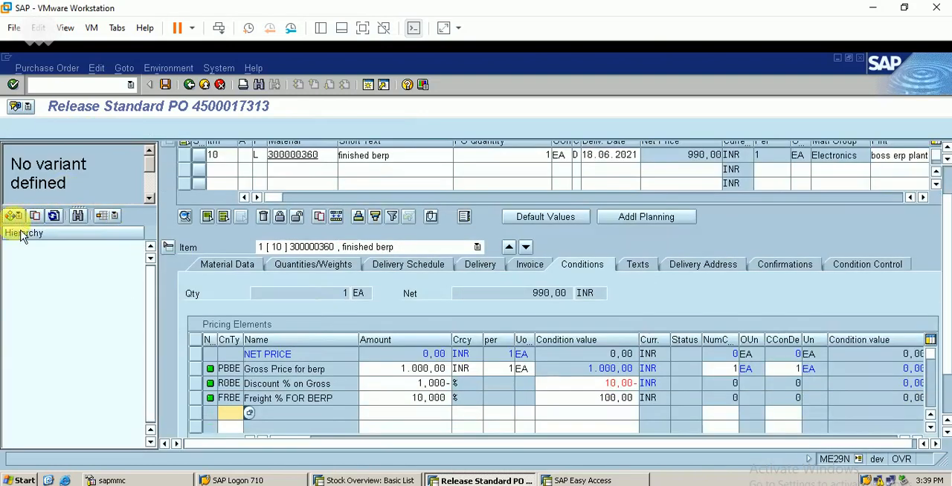
left_click(12, 216)
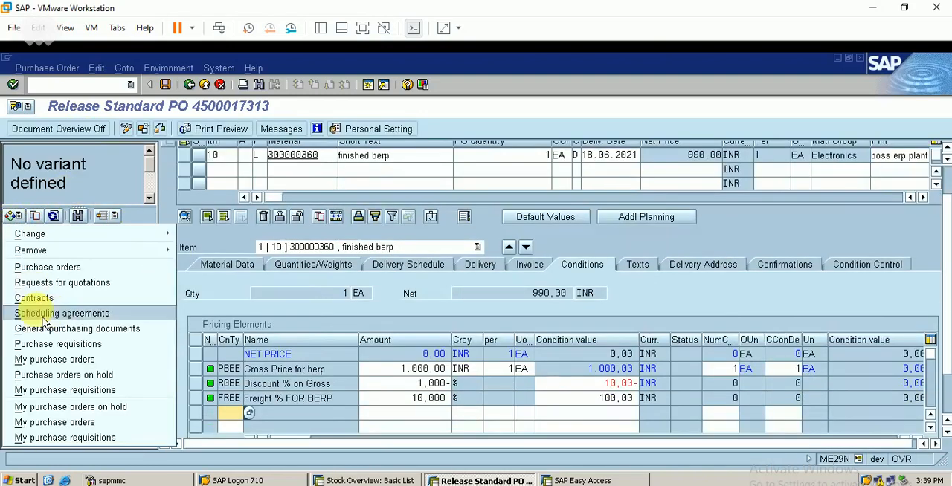
left_click(85, 427)
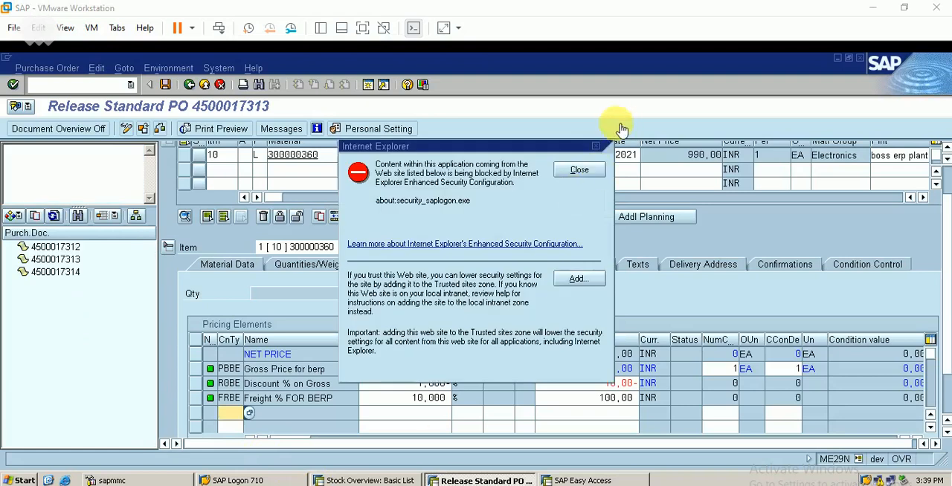
left_click(578, 169)
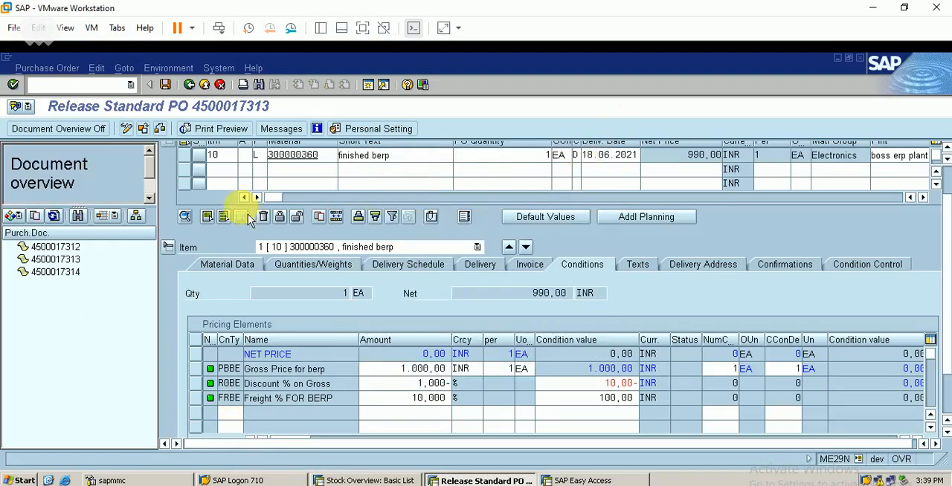
double_click(64, 281)
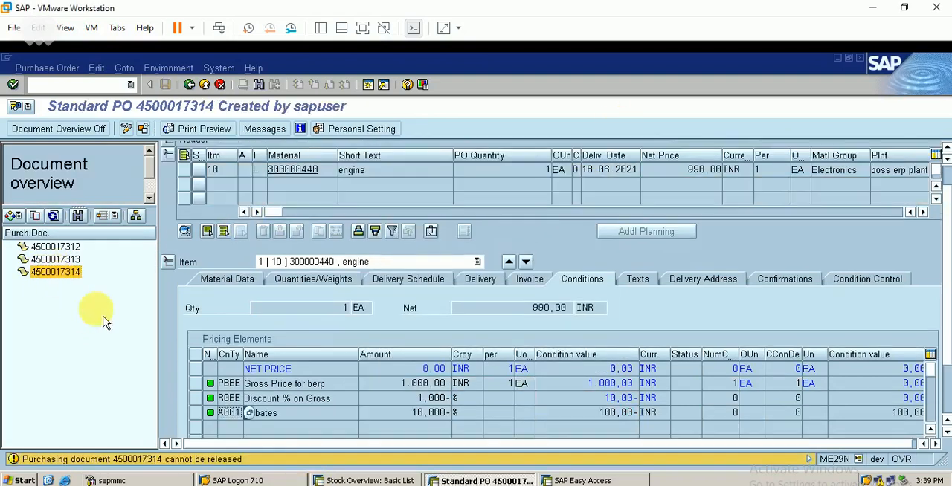
- Release the ENGINE purchase order with release code 10 in the header's release strategy and save it
left_click(128, 128)
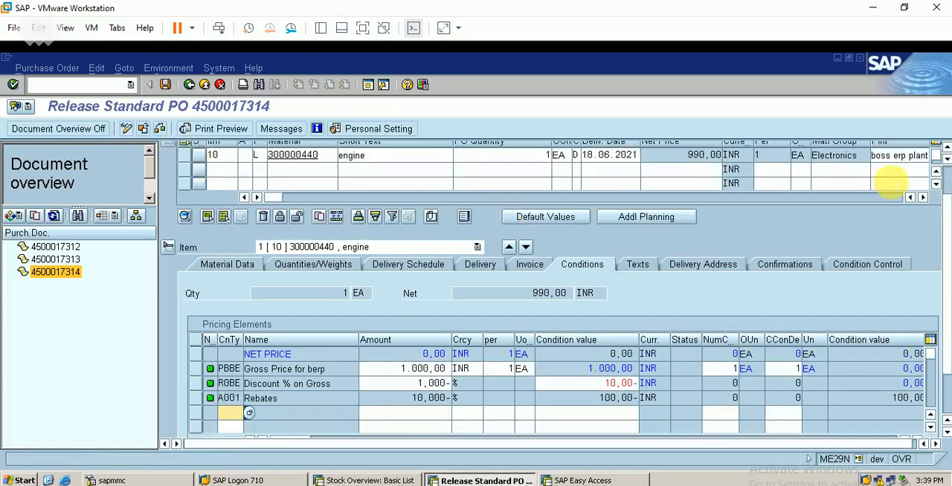
scroll(937, 172, "up", 2)
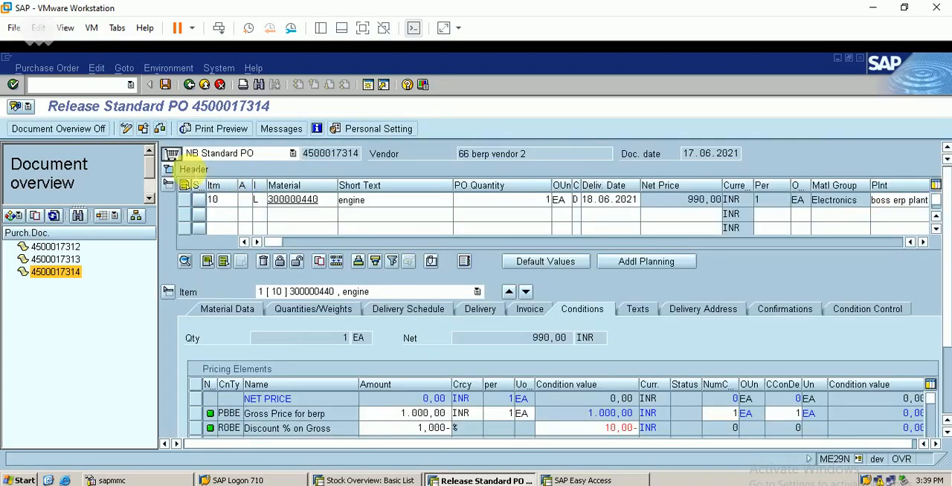
left_click(168, 170)
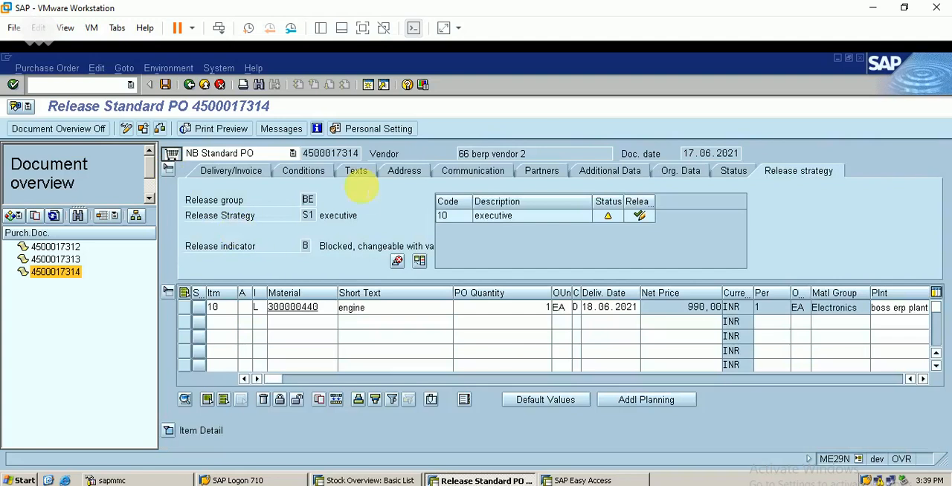
left_click(639, 217)
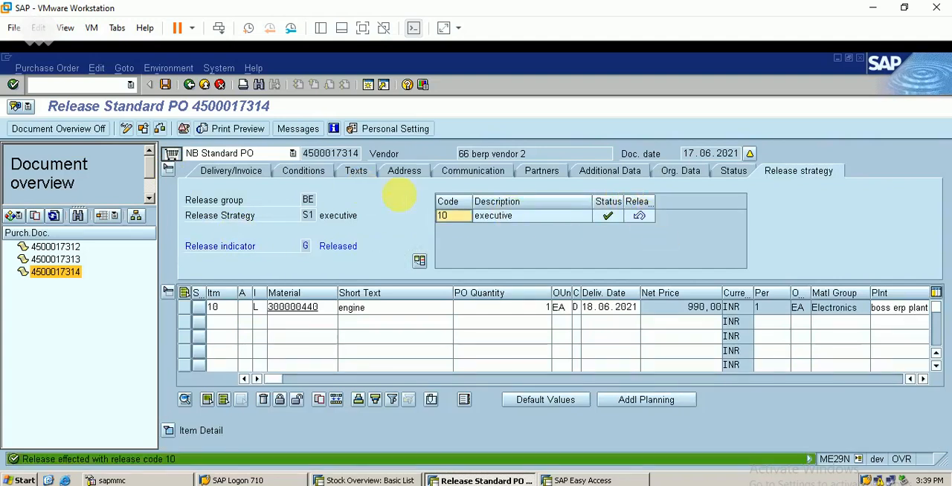
left_click(165, 84)
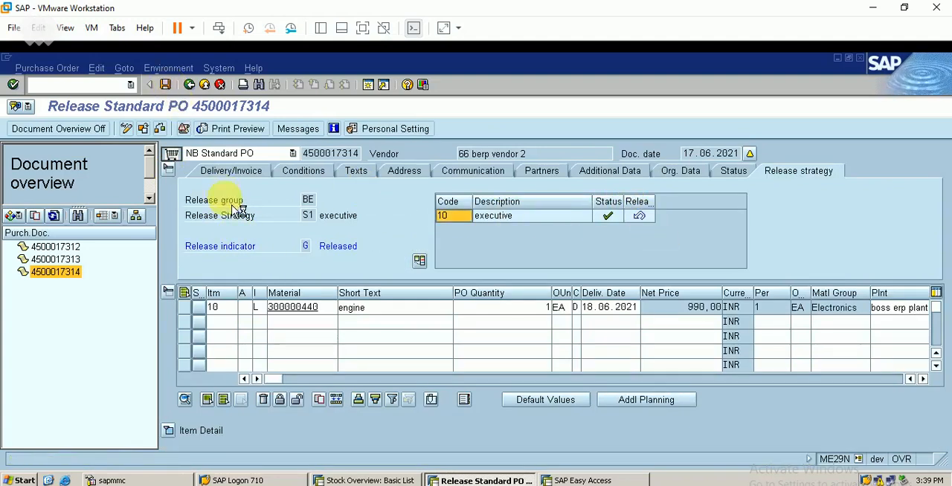
left_click(197, 312)
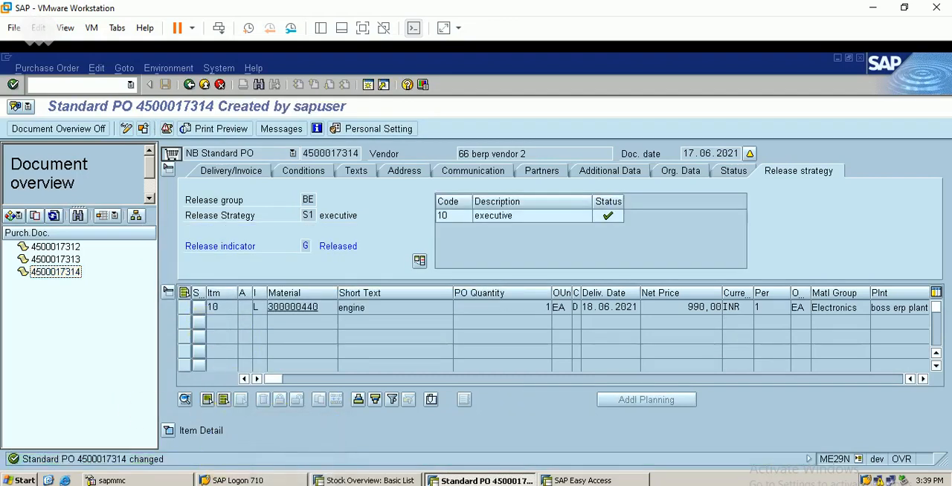
- Consult the ENGINE and PISTON rows of the Excel process sheet and open a MIGO transfer posting with movement type 541 in SAP
left_click(294, 446)
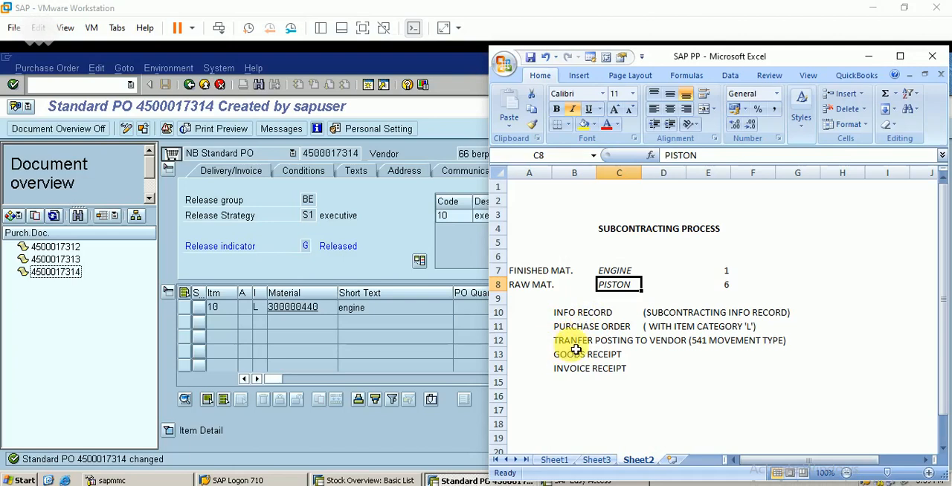
left_click(614, 276)
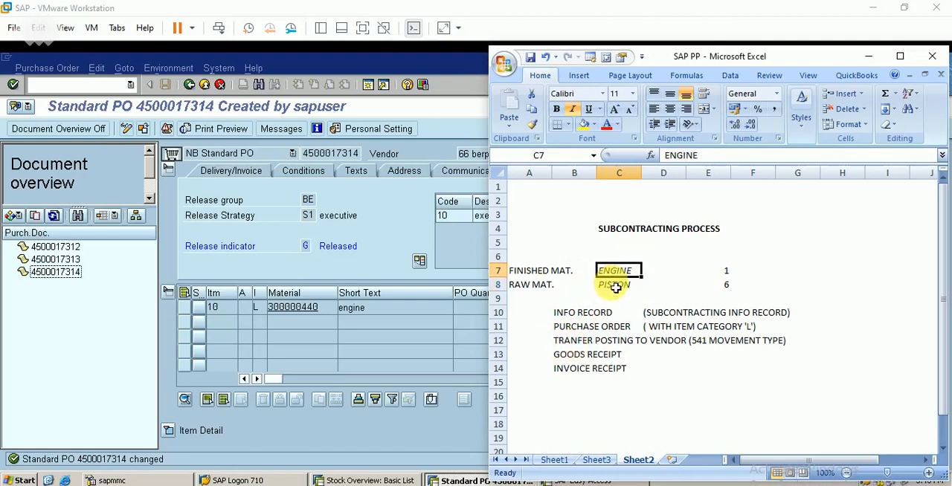
left_click(618, 288)
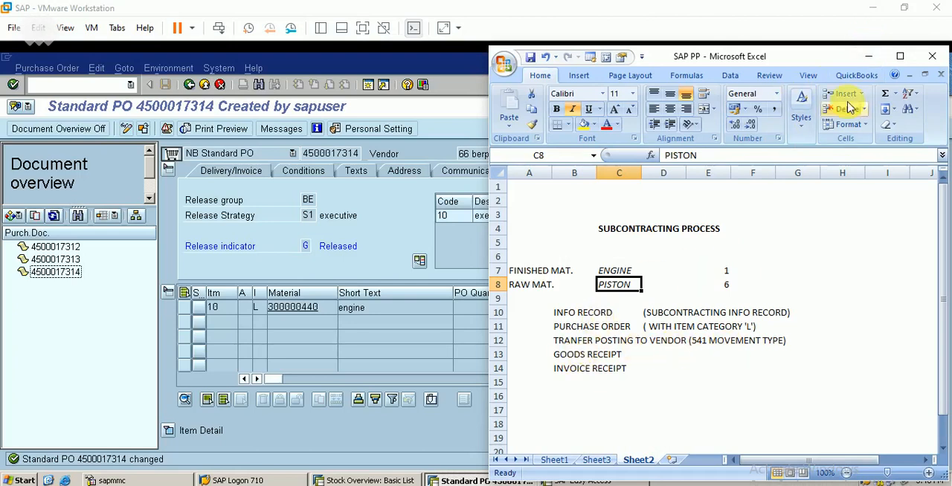
left_click(868, 57)
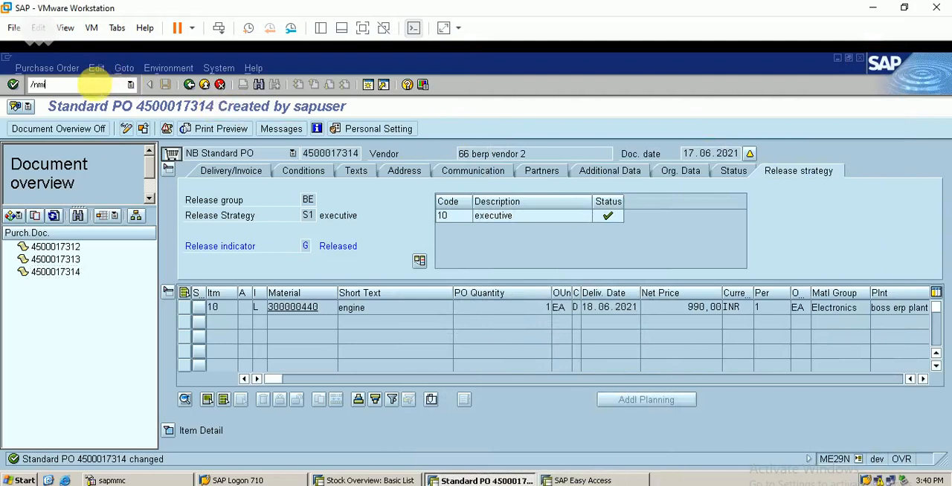
key("Return")
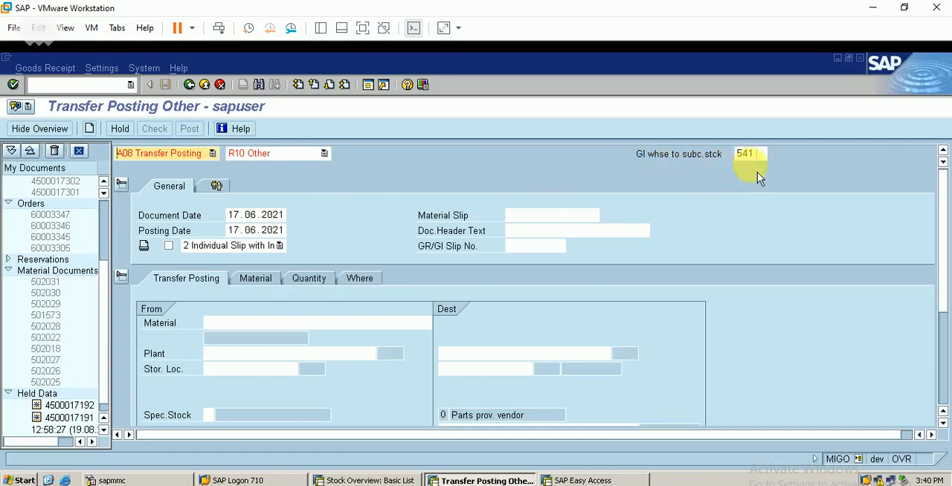
left_click(253, 324)
left_click(443, 329)
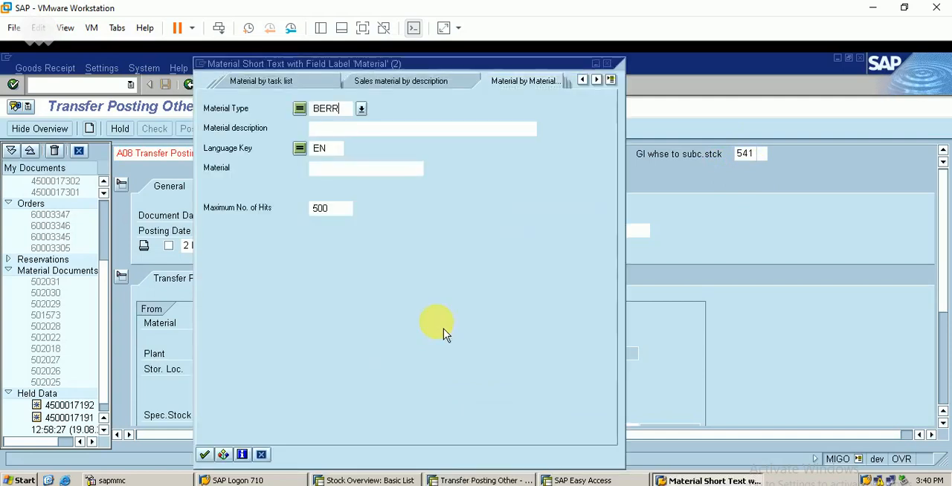
key("Return")
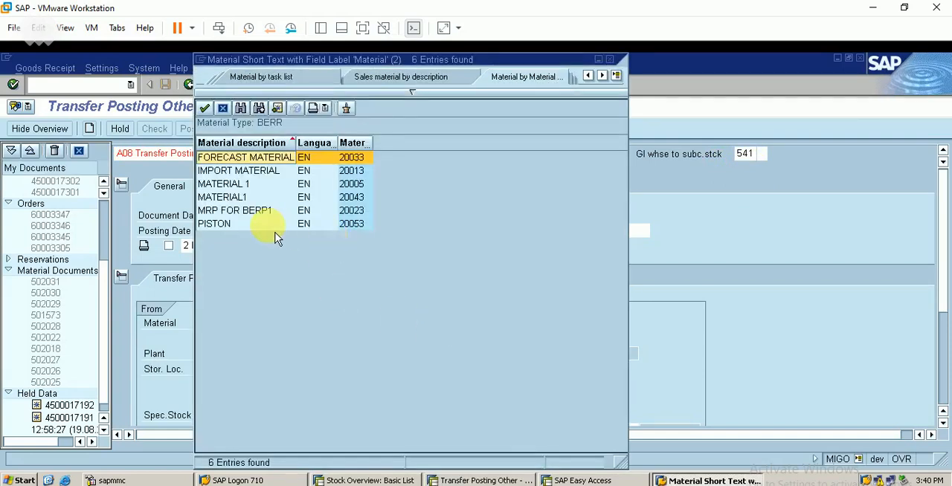
left_click(609, 59)
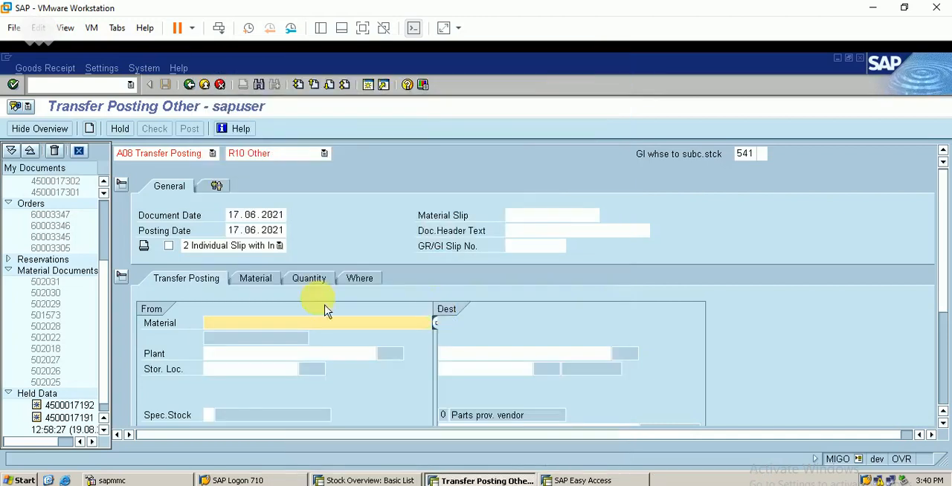
- Look up materials of type FBER and choose ENGINE (300000440) as the transfer posting's source material
left_click(439, 323)
key("BackSpace")
key("BackSpace")
key("BackSpace")
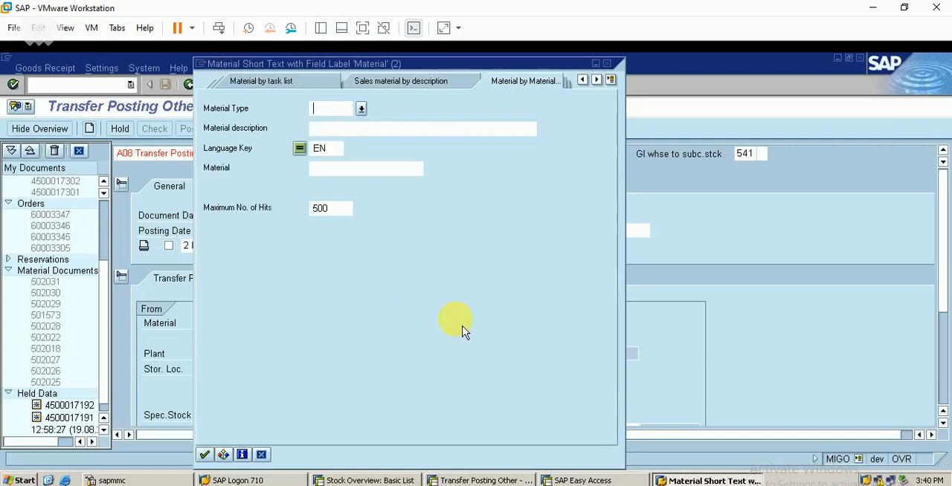
key("Return")
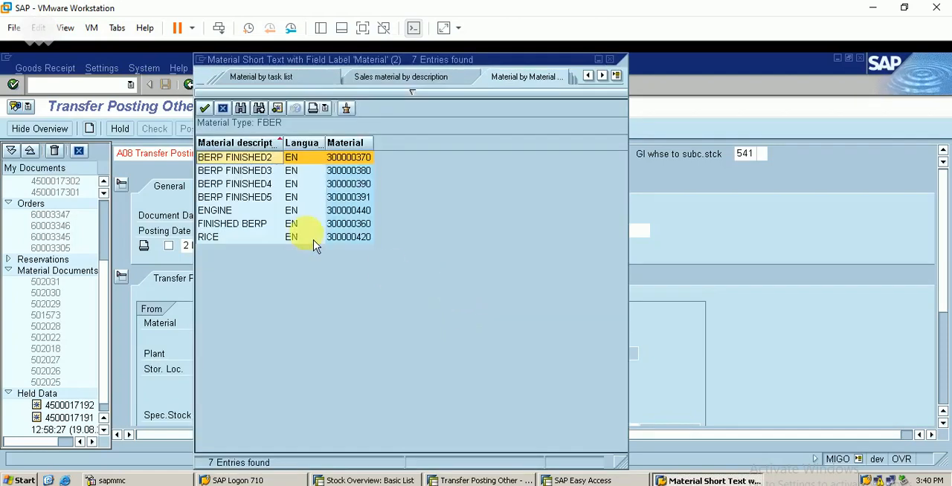
double_click(345, 225)
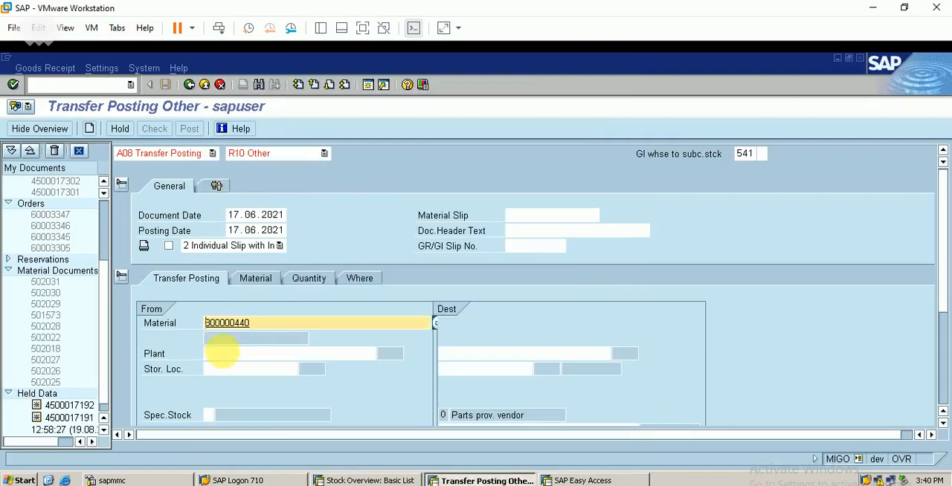
- Set the source plant and storage location to BERP and enter 66 as the parts-provided vendor
left_click(223, 353)
type("b")
key("Down")
key("Return")
key("Tab")
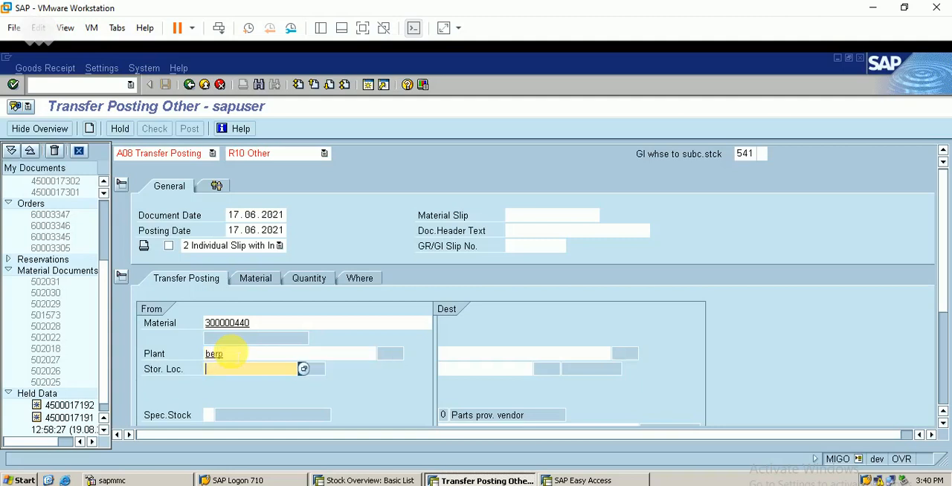
type("berp")
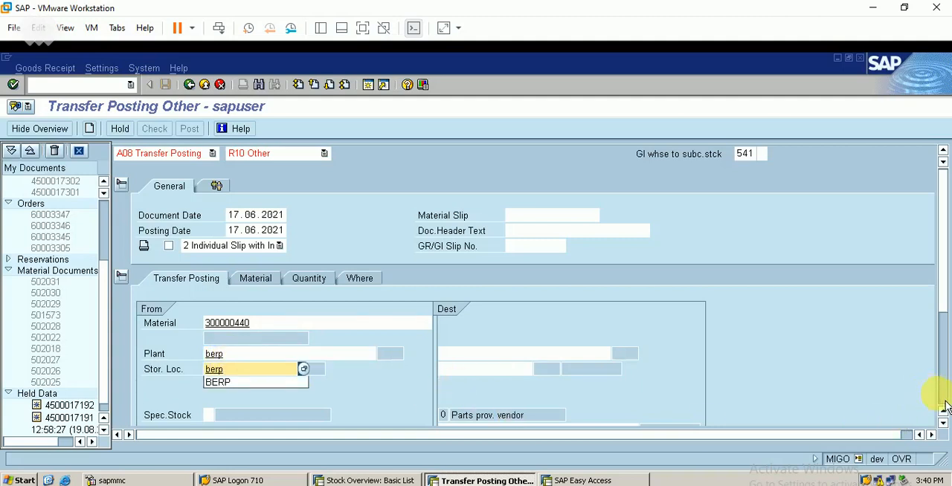
key("Return")
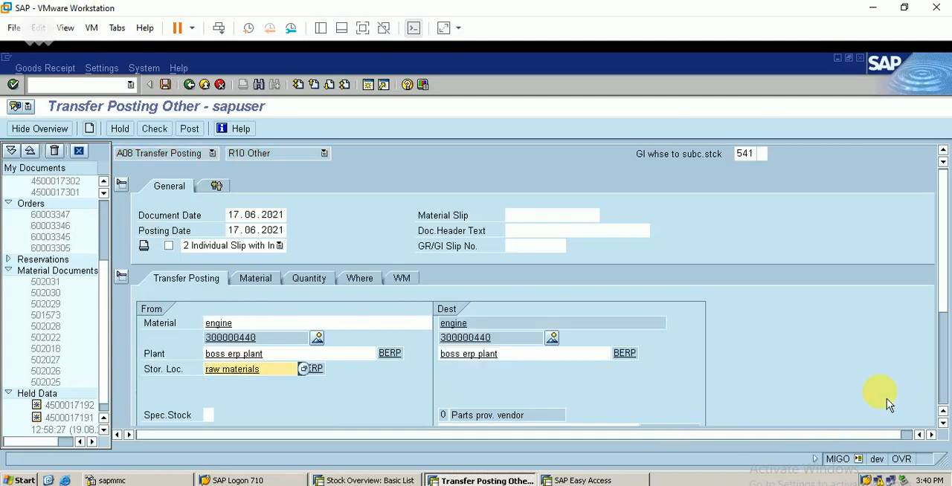
left_click(942, 386)
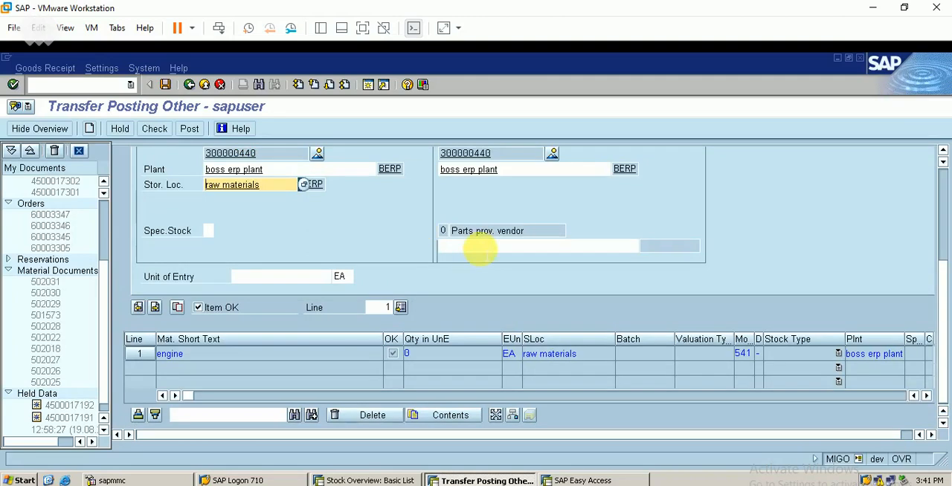
left_click(480, 248)
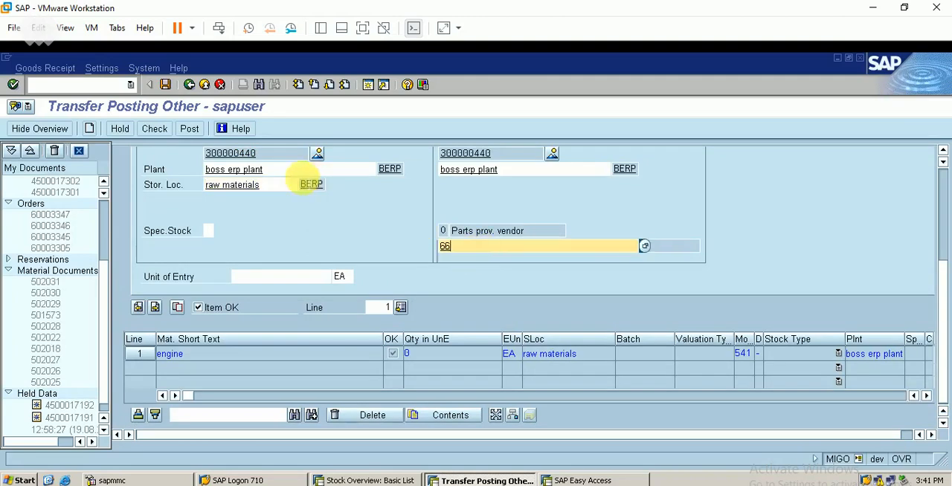
- Set the quantity in unit of entry to 1 for the ENGINE item and check its location and warehouse management details
left_click(943, 150)
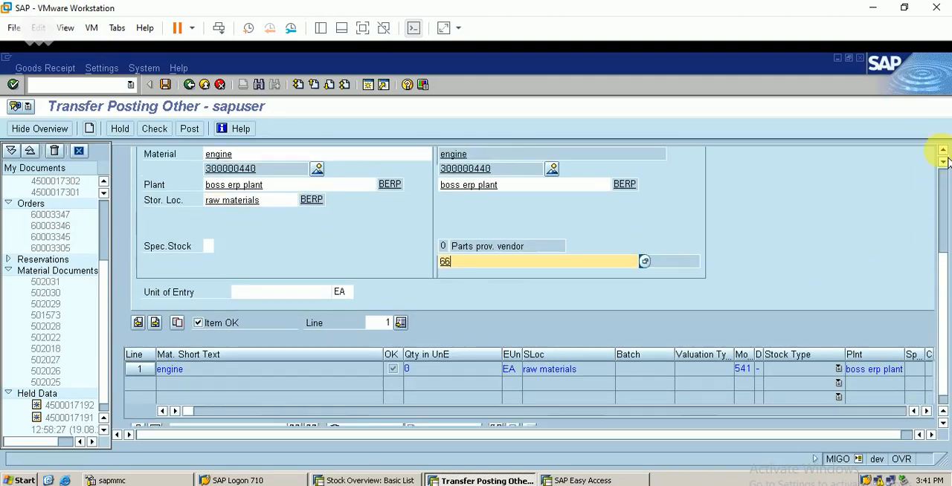
left_click(943, 150)
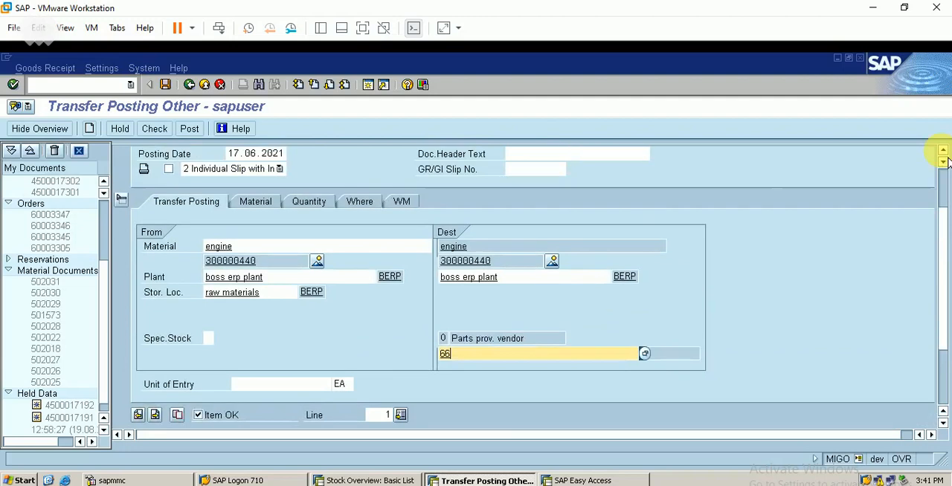
left_click(258, 211)
left_click(308, 212)
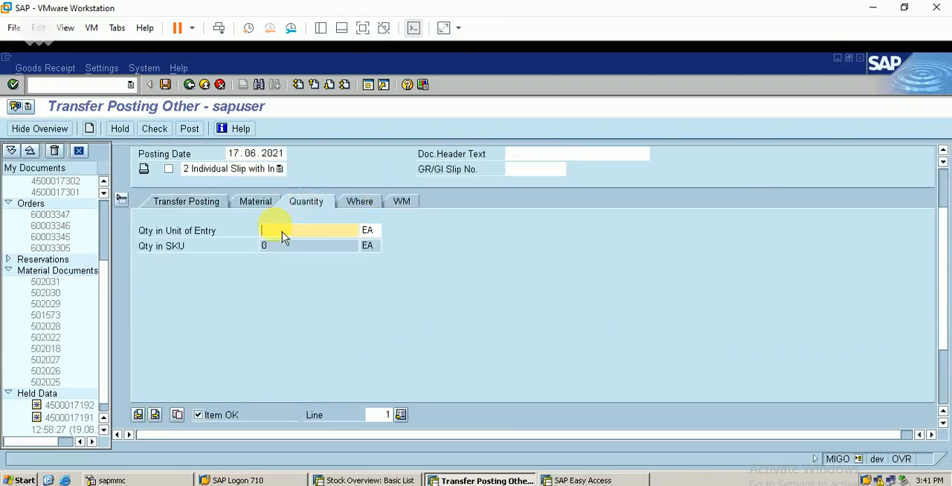
type("1")
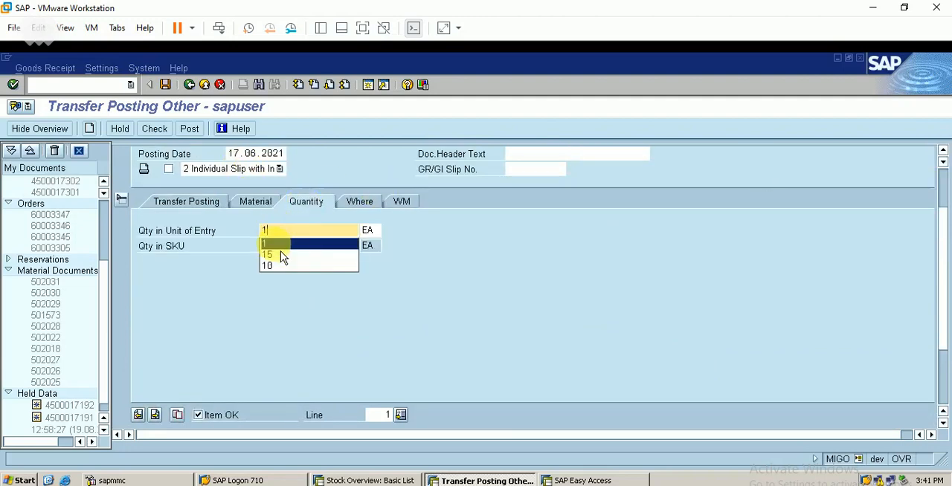
left_click(282, 248)
key("Return")
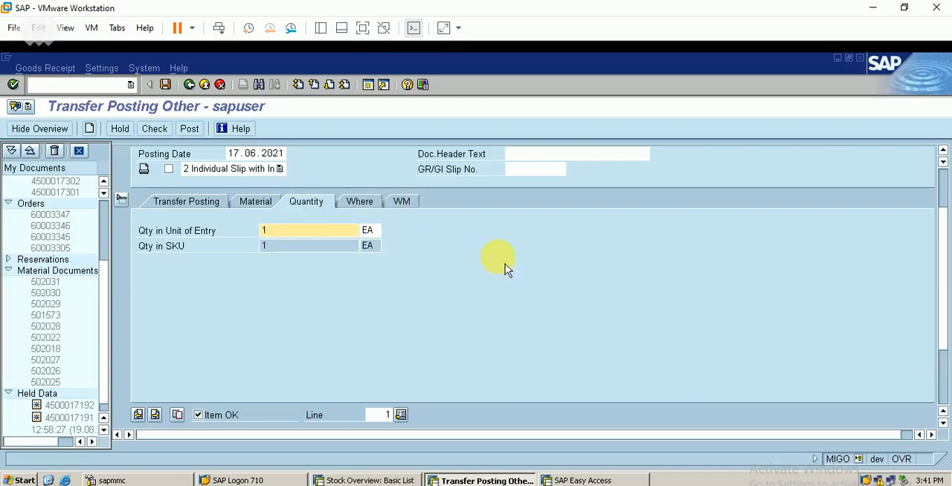
left_click(372, 211)
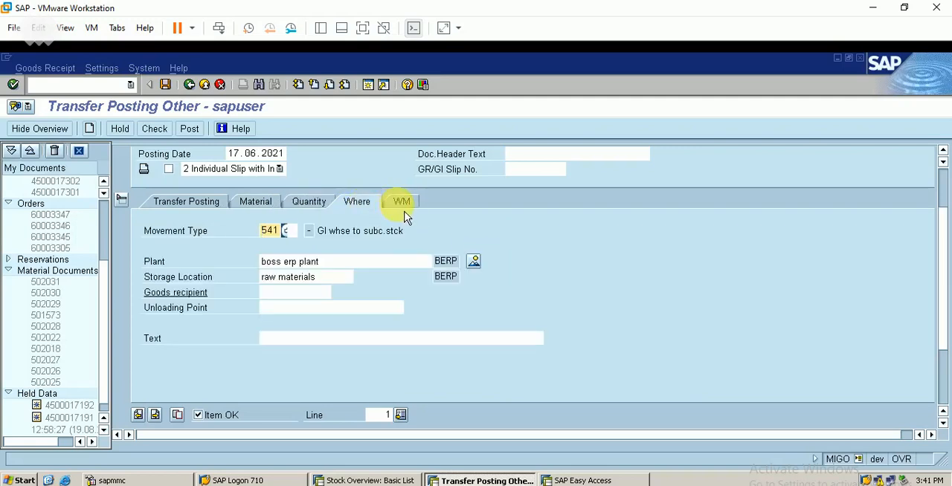
left_click(403, 207)
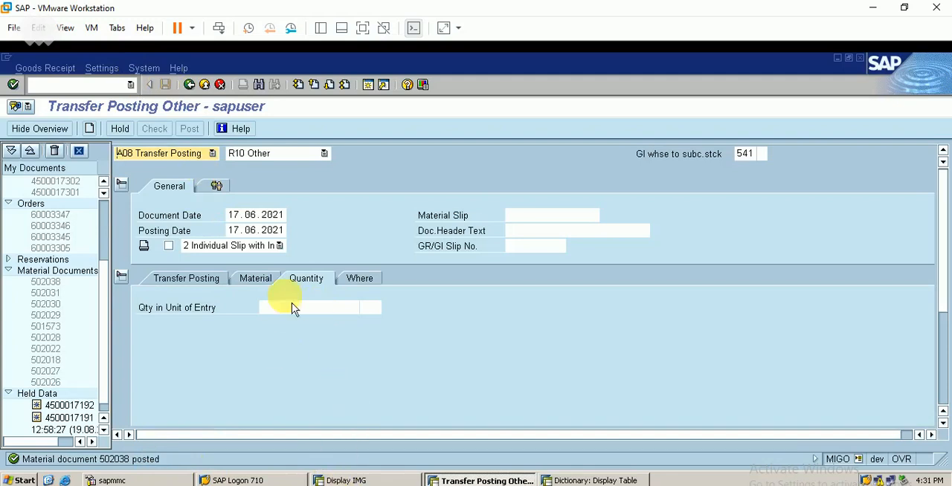
- Switch the MIGO action from transfer posting to displaying a material document
left_click(369, 485)
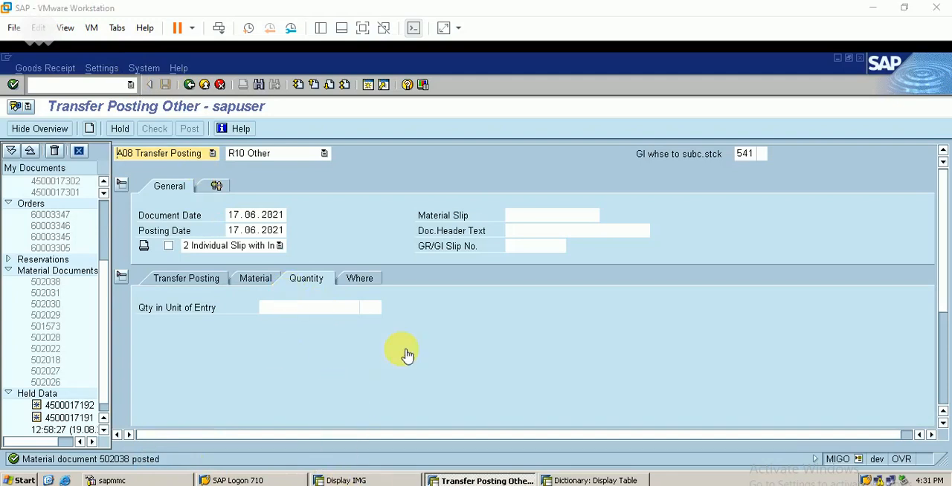
left_click(193, 154)
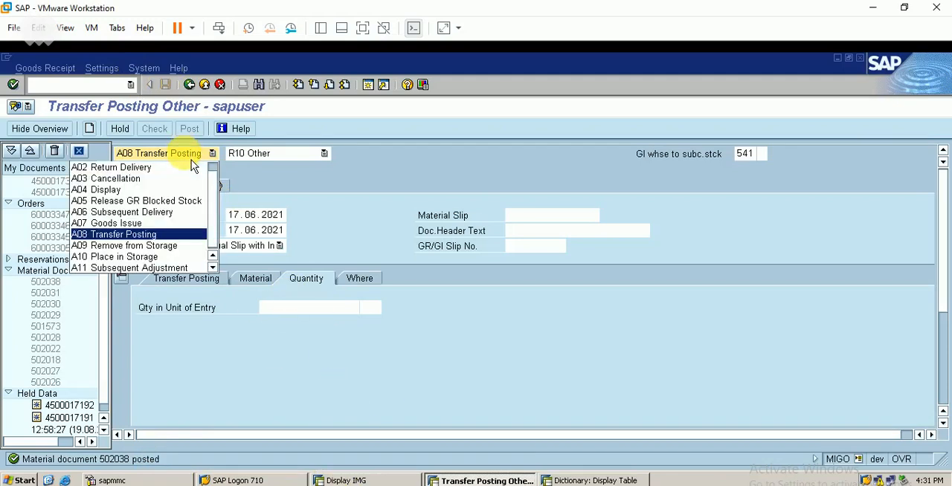
left_click(160, 192)
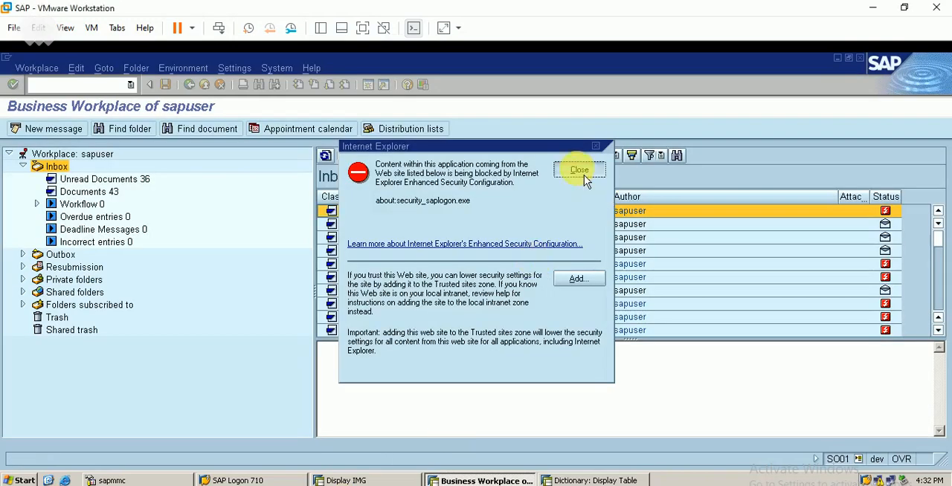
- Read the inbox message about the transfer order creation error in the Business Workplace and return to the material document display
left_click(584, 172)
left_click(569, 224)
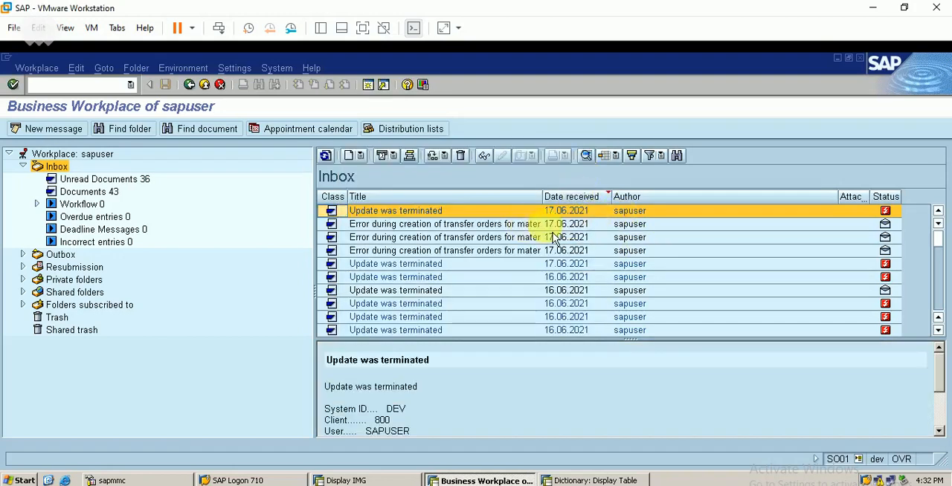
double_click(503, 237)
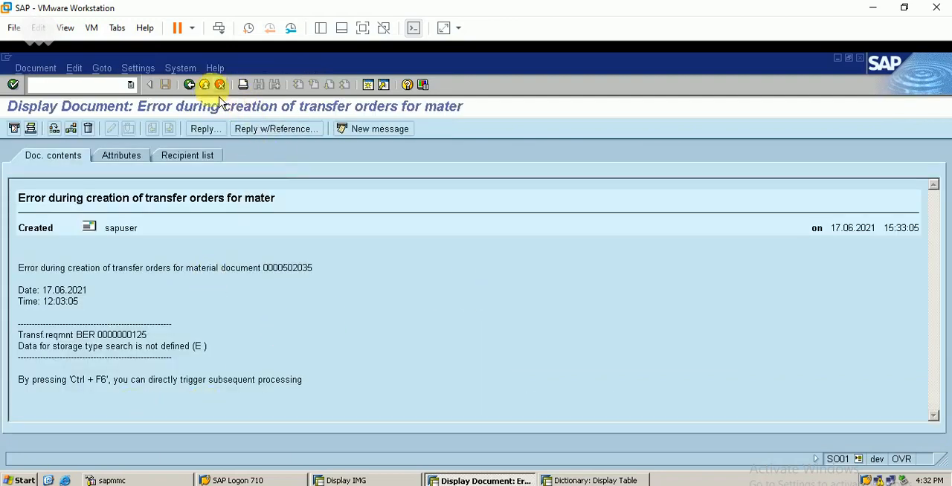
left_click(205, 129)
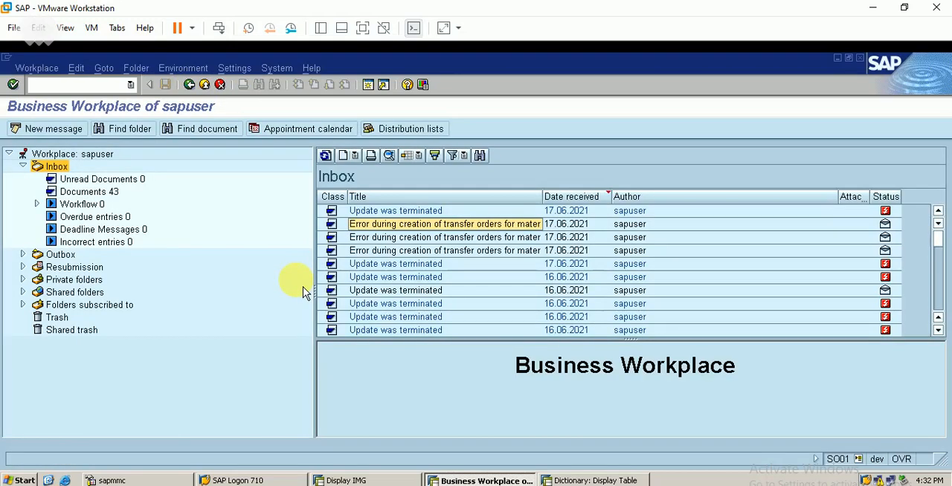
left_click(380, 387)
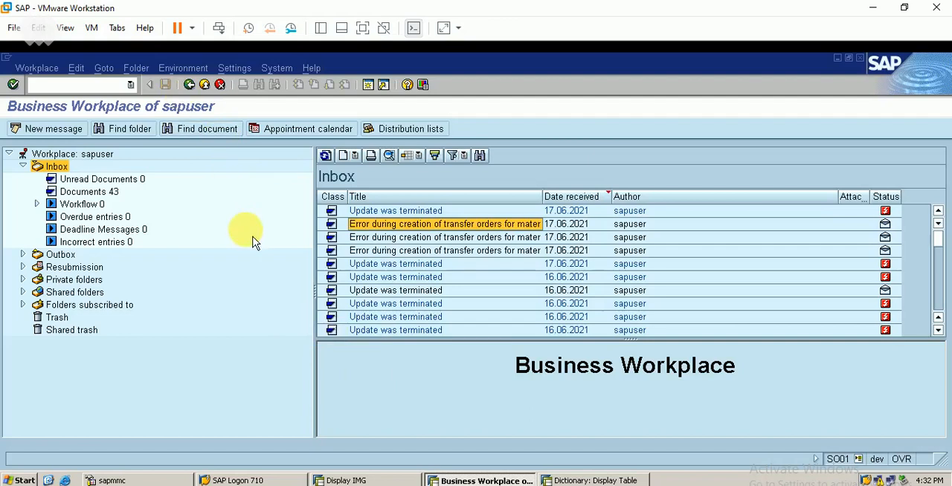
left_click(190, 84)
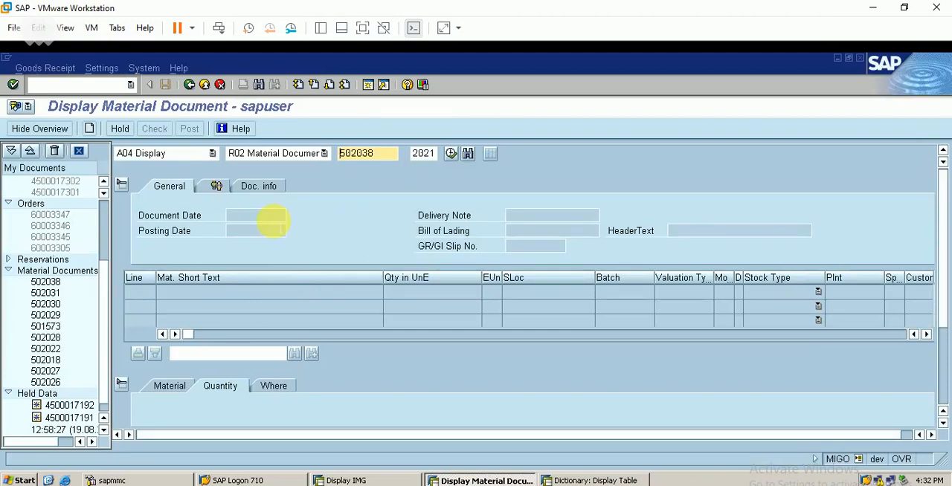
- Display material document 502038 and check its document info for related FI documents
key("Return")
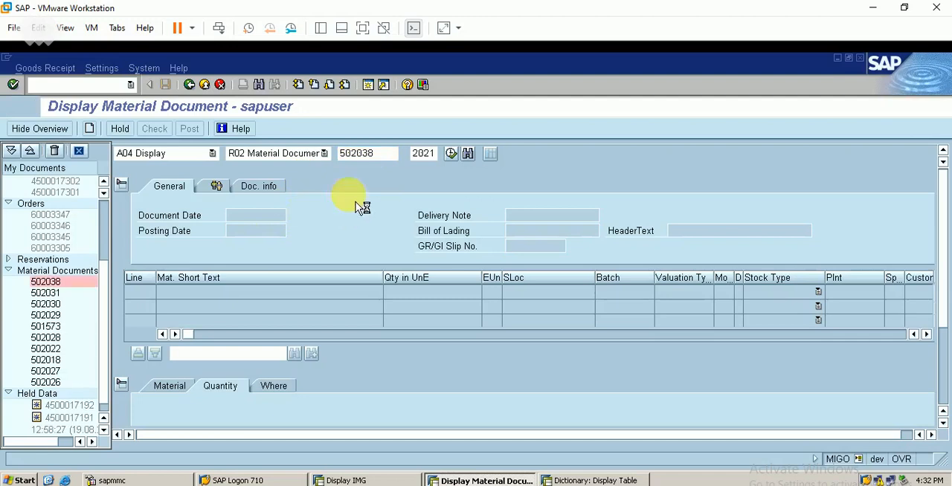
left_click(268, 189)
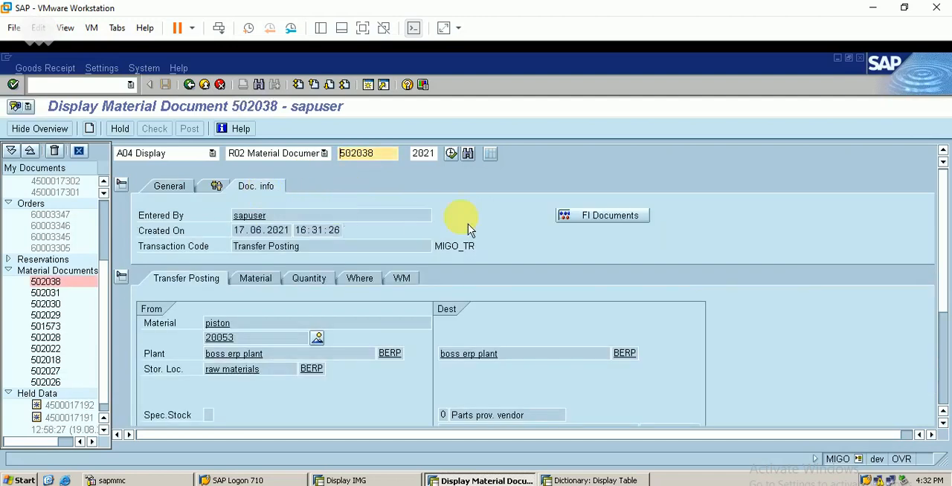
left_click(588, 216)
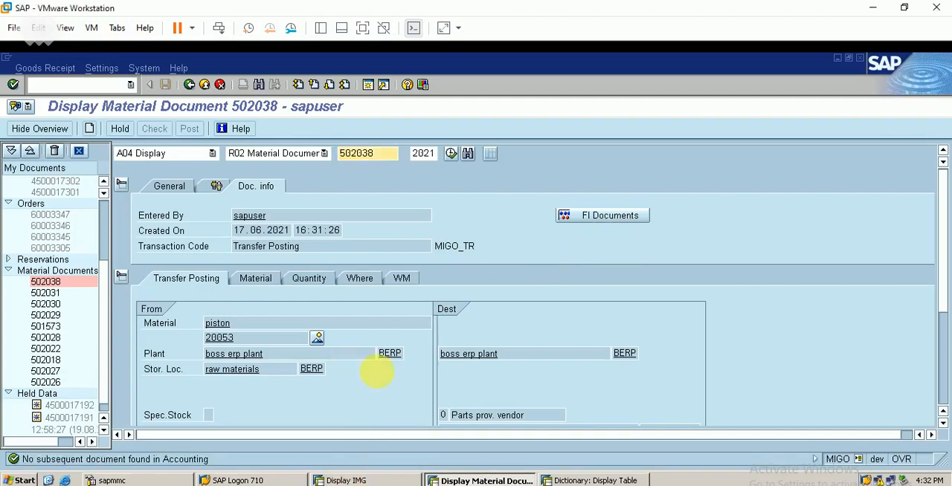
- Run the MMBE stock overview for piston material 20053 to check the stock provided to the vendor
left_click(103, 86)
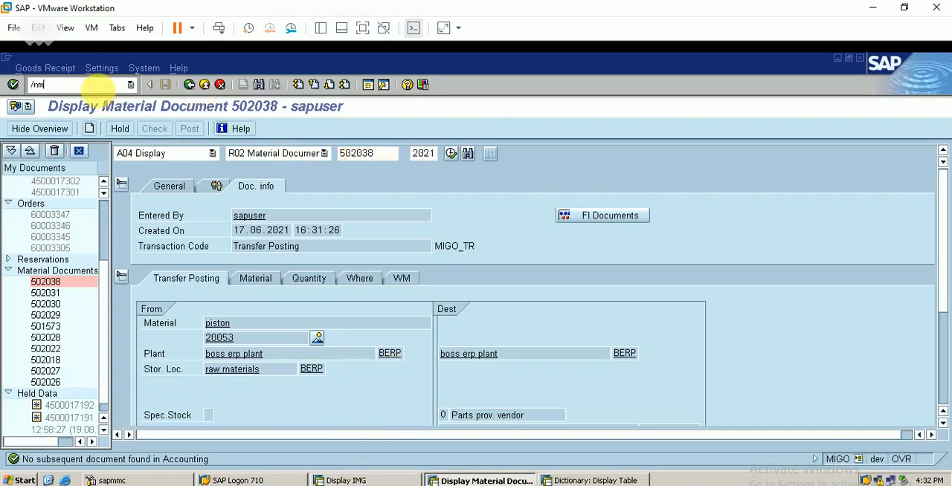
type("/nmmbe")
key("Return")
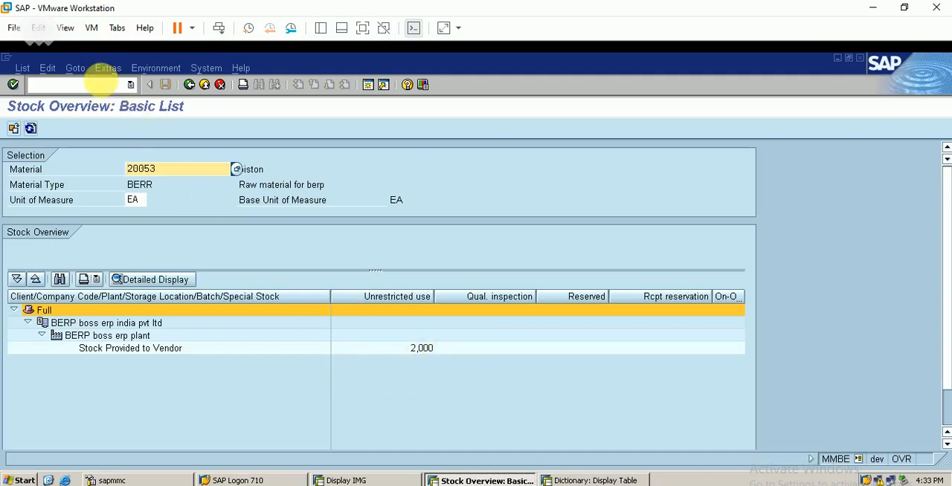
- Return to MIGO and start another transfer posting with movement type 541
left_click(101, 84)
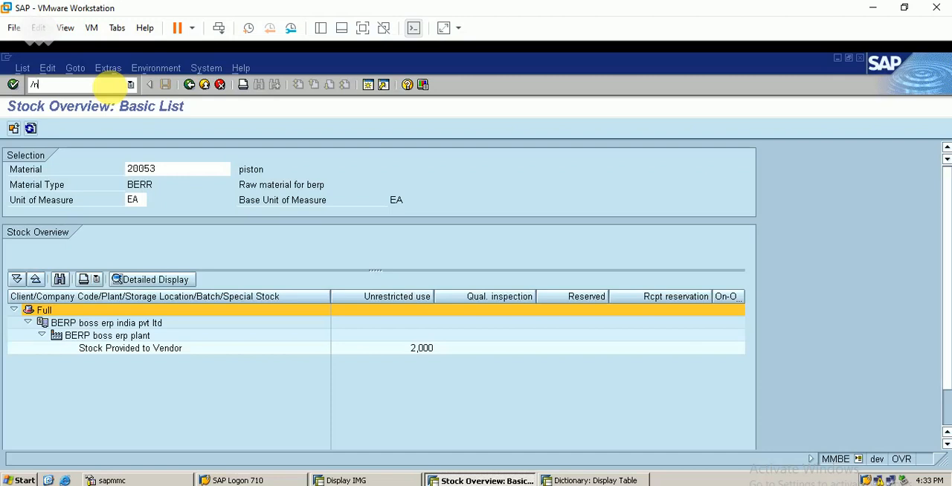
key("Return")
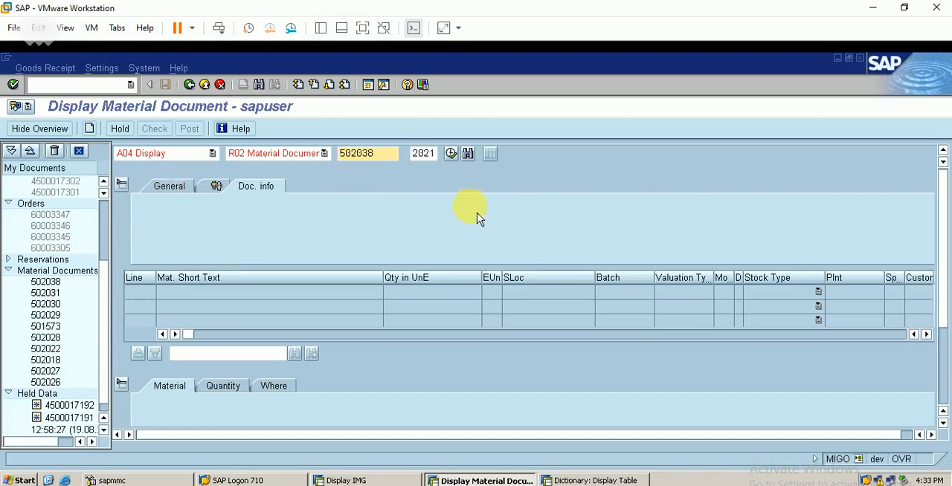
left_click(179, 158)
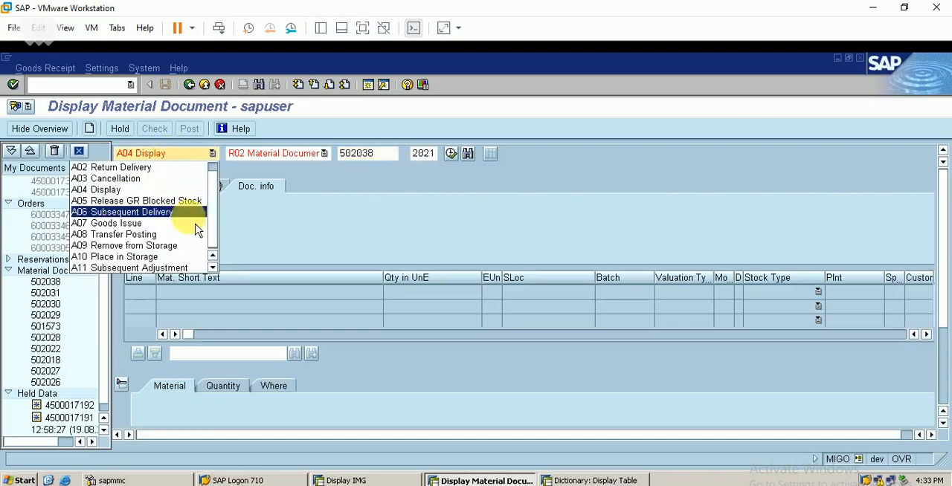
left_click(180, 235)
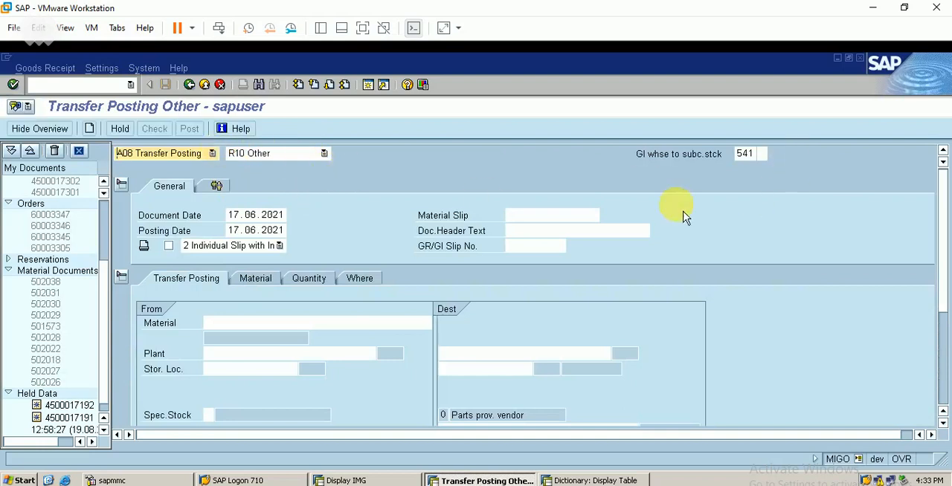
- Search materials of type FBER and select ENGINE (300000440) as the source material
left_click(253, 319)
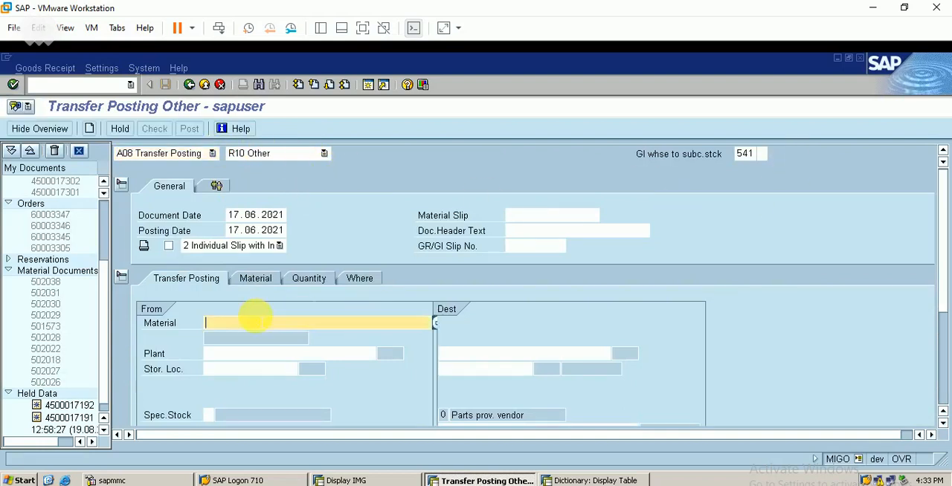
left_click(437, 325)
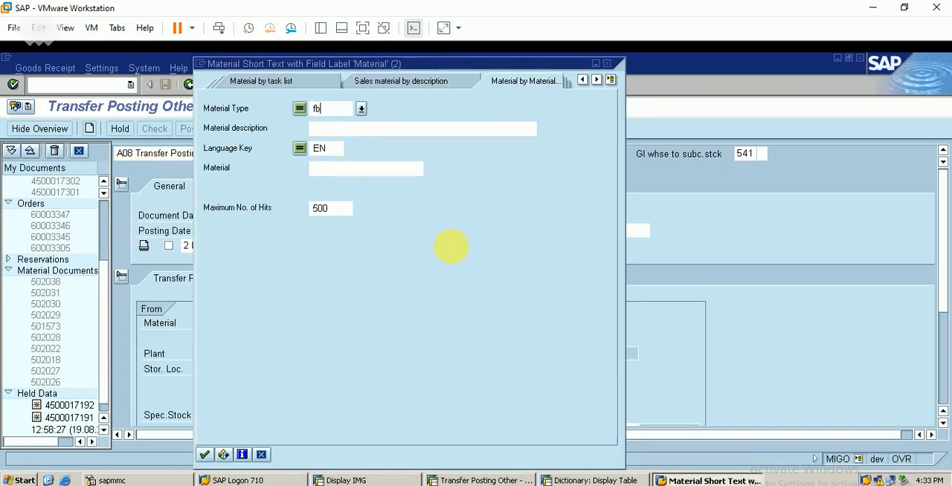
key("Return")
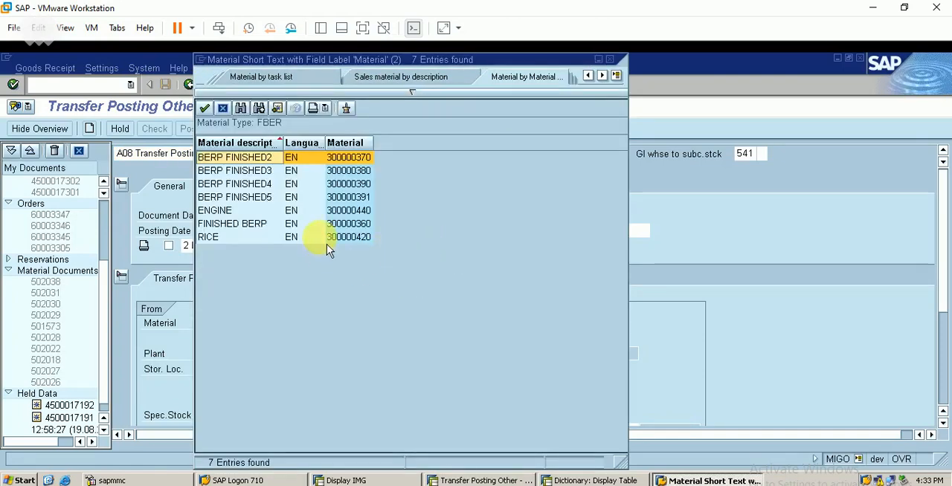
double_click(327, 213)
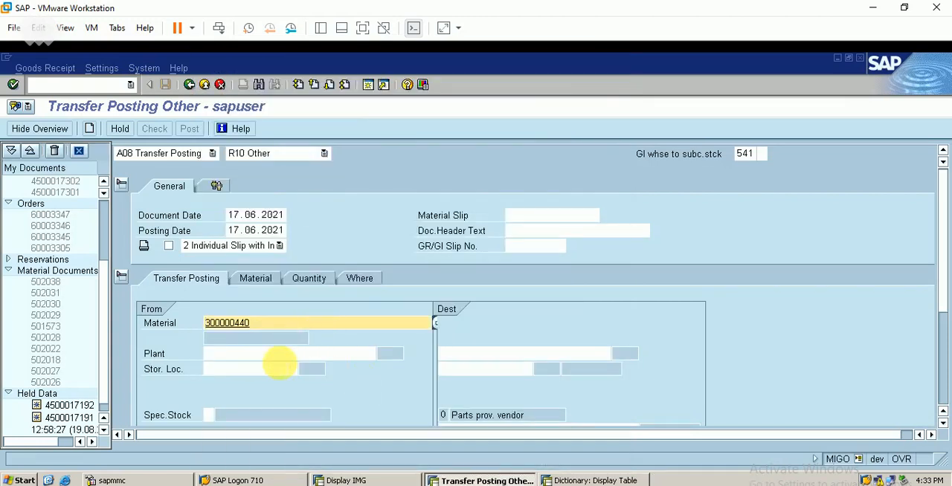
- Set the engine's source plant and storage location to BERP and the parts-provided vendor to 66
left_click(245, 356)
type("ber")
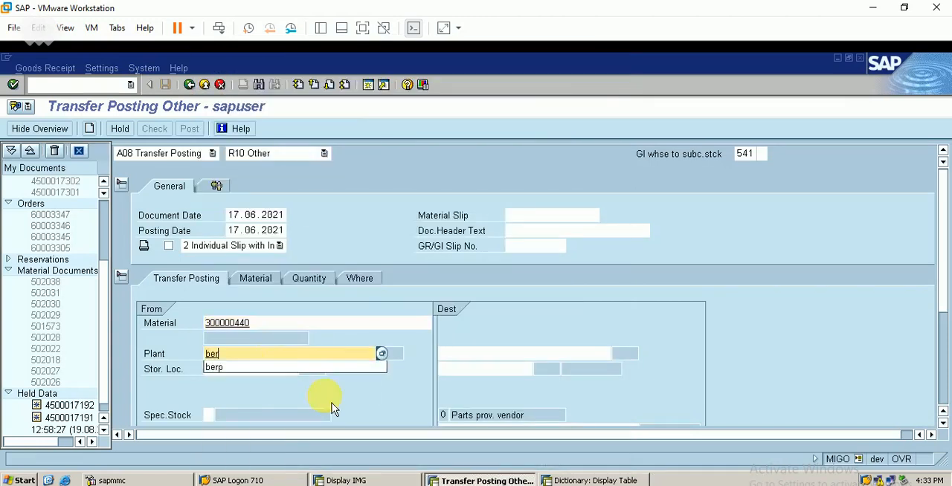
type("p")
left_click(232, 369)
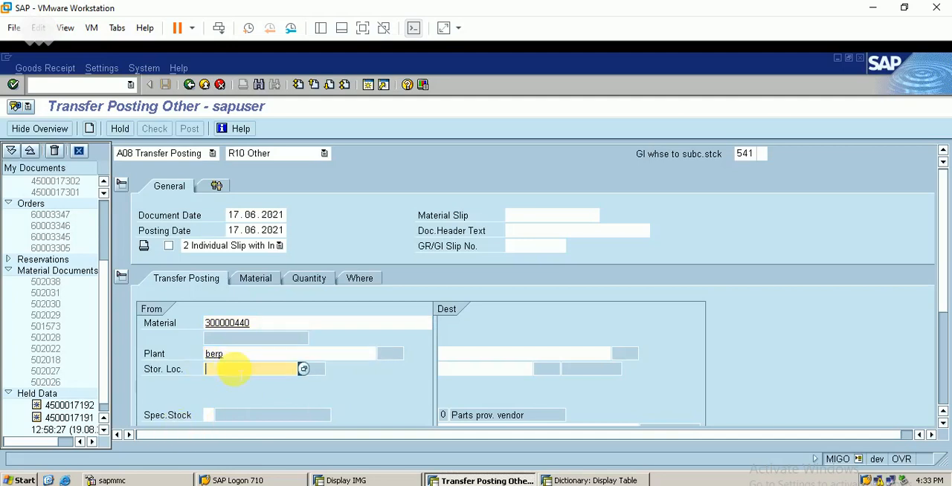
type("berp")
key("Return")
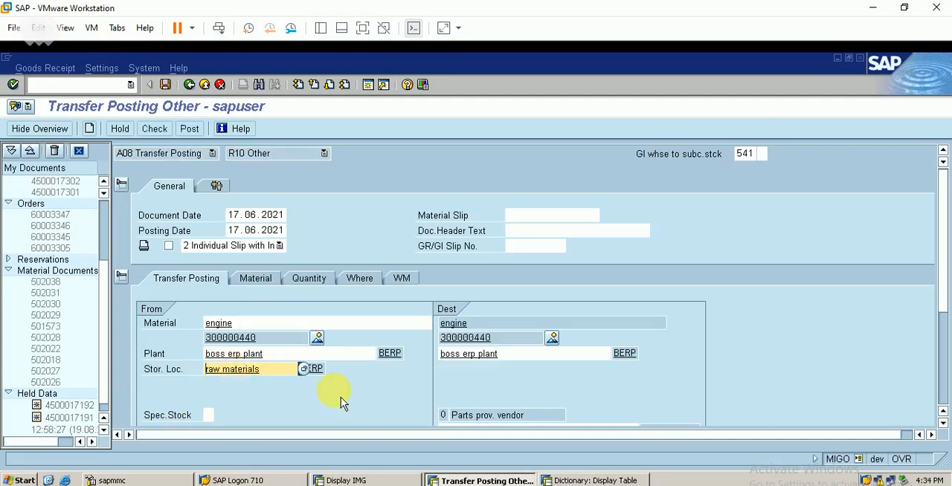
left_click(942, 423)
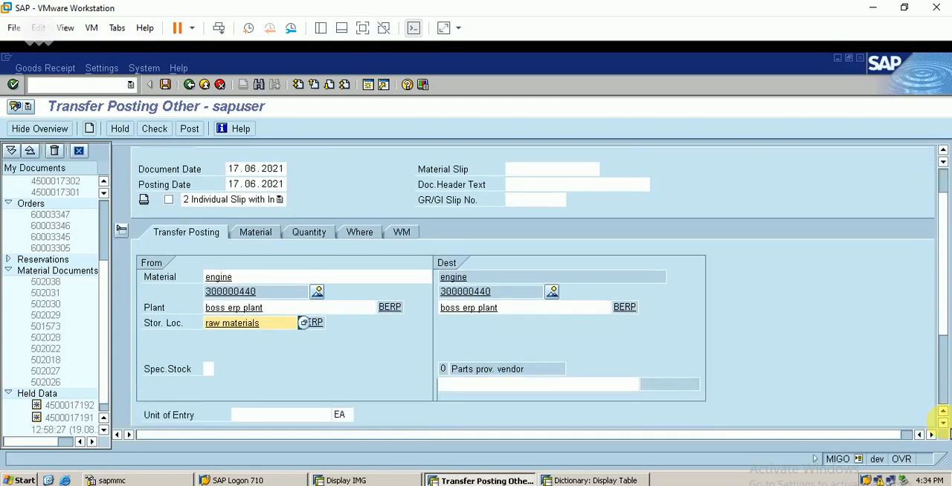
left_click(545, 385)
type("66")
key("Return")
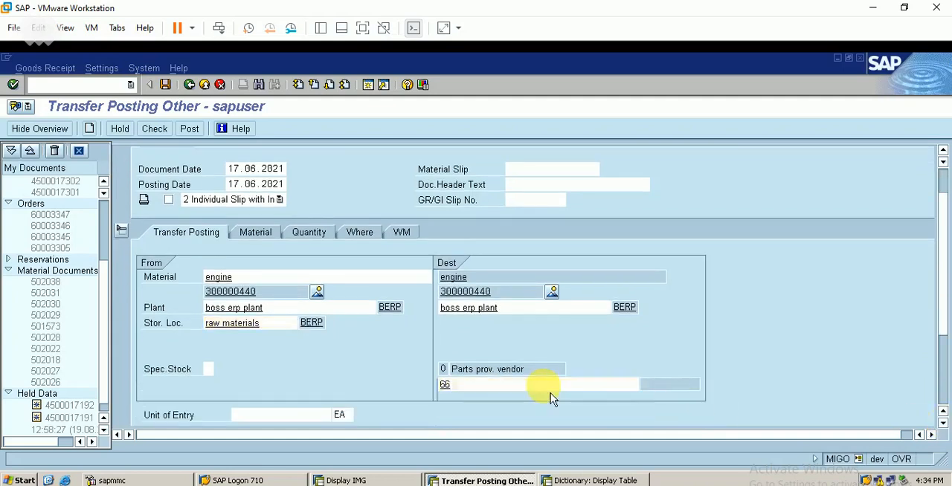
- Set the engine's quantity in unit of entry to 1, then check and post the transfer posting
left_click(258, 239)
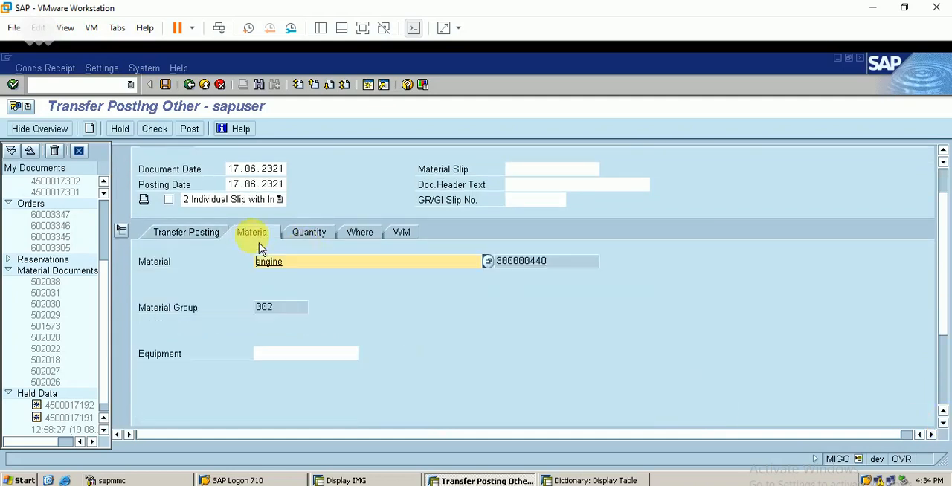
left_click(313, 237)
type("1")
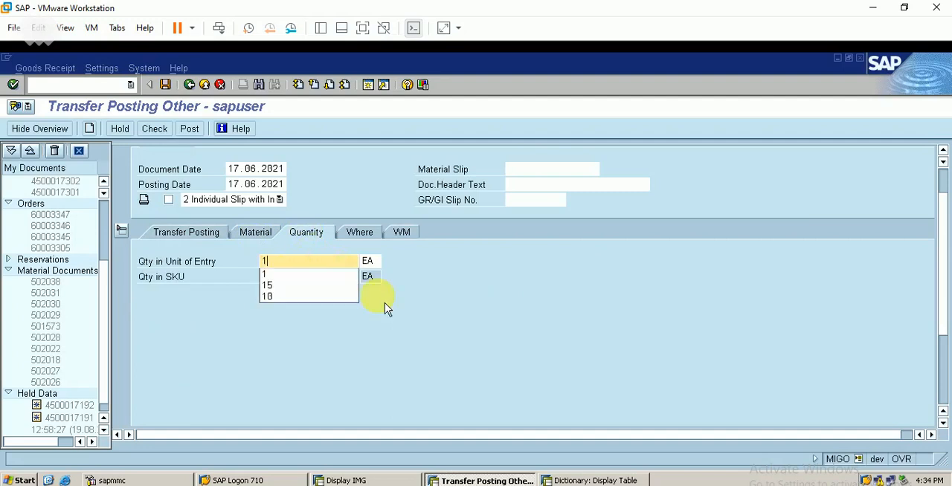
left_click(165, 135)
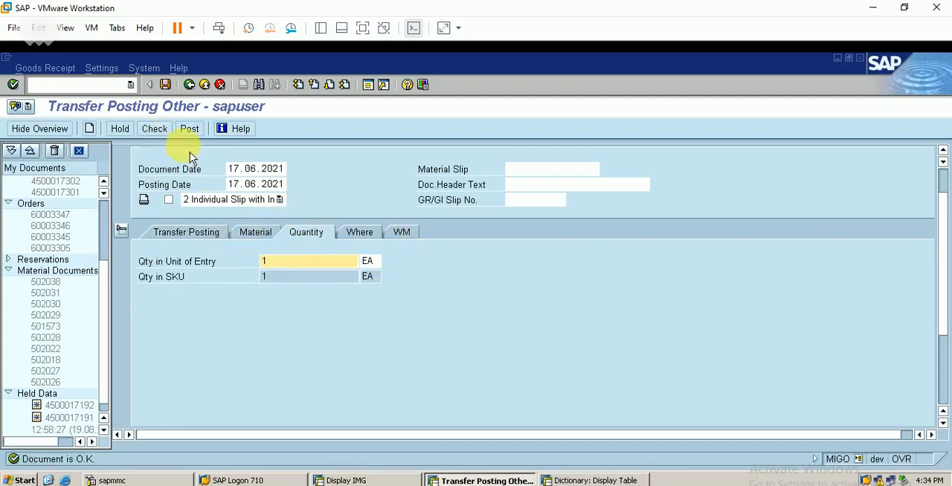
left_click(189, 130)
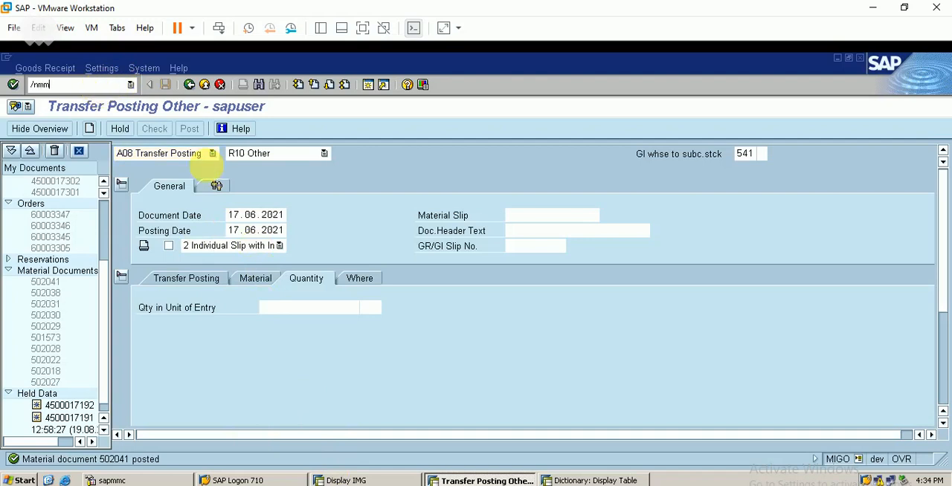
- Open the stock overview transaction MMBE and dismiss the express document message
key("Return")
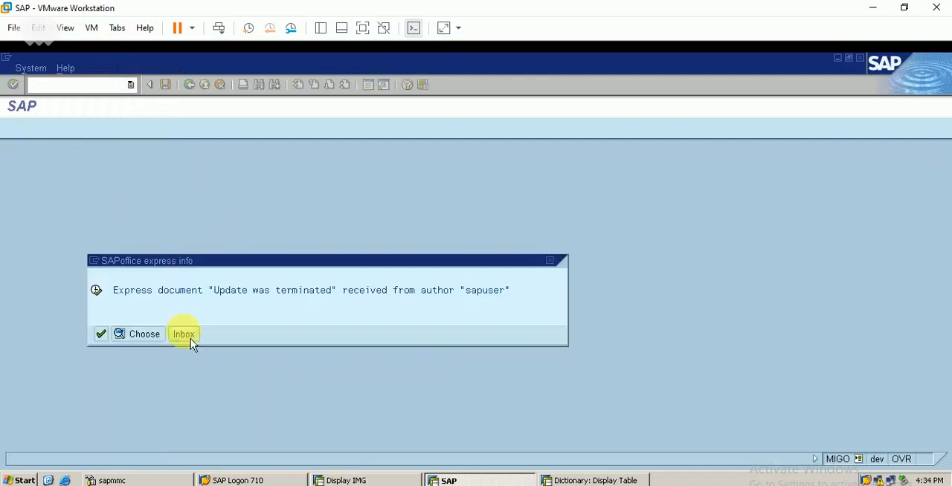
left_click(102, 336)
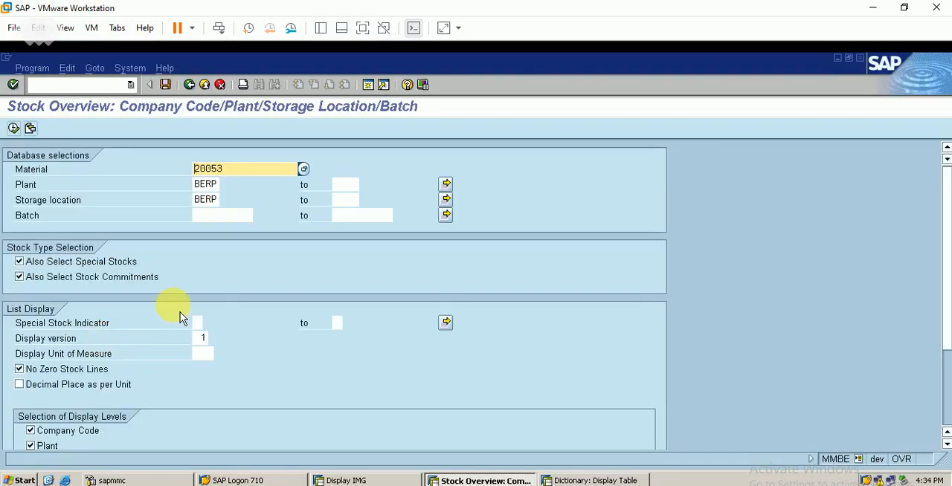
key("F5")
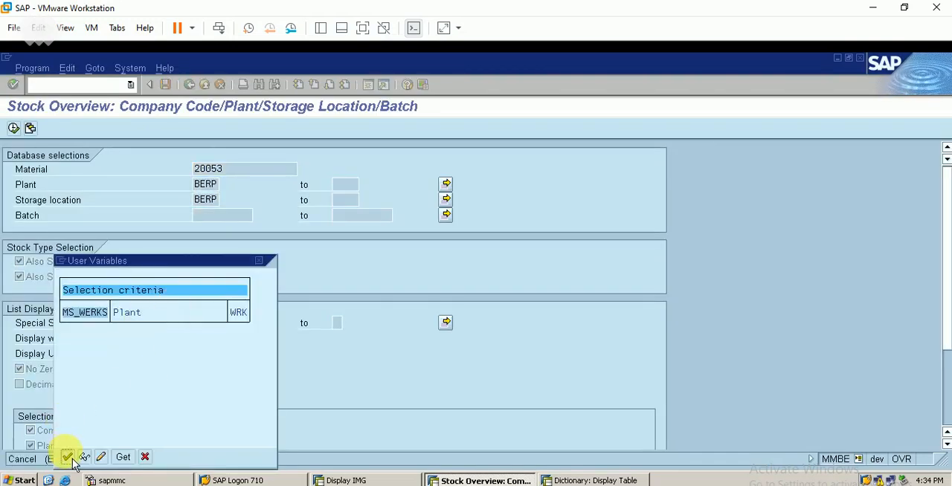
left_click(68, 457)
left_click(189, 84)
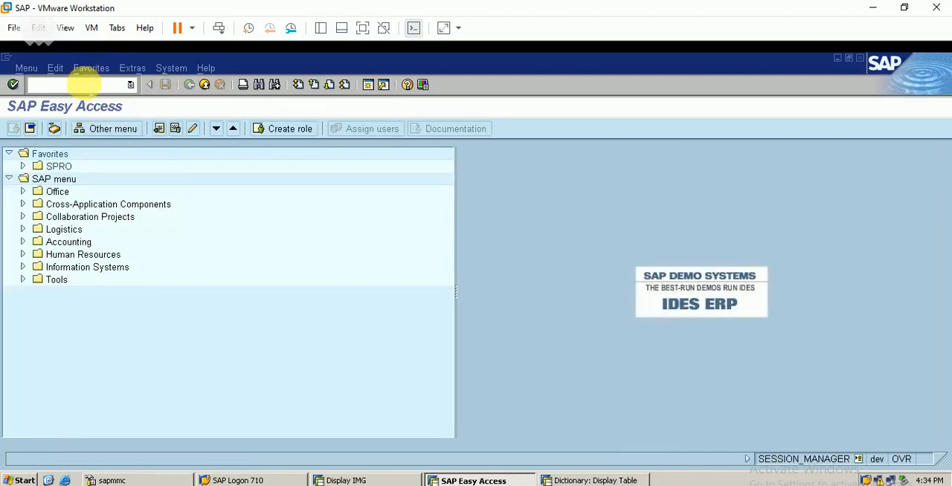
key("Return")
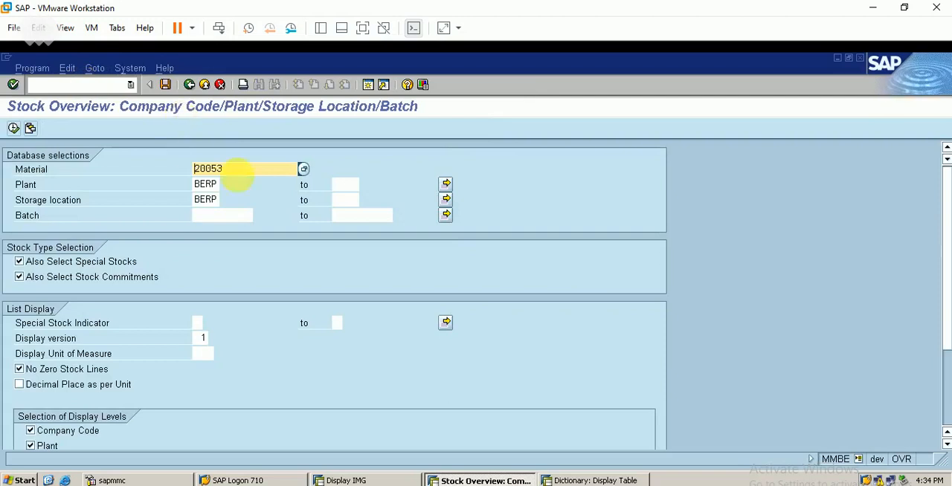
- Select ENGINE (300000440) from the FBER materials and display its stock overview for plant and storage location BERP
left_click(305, 171)
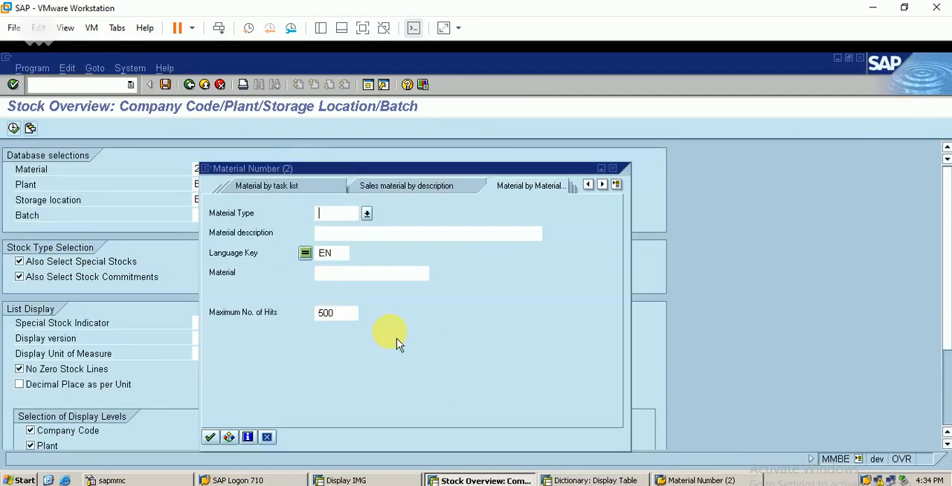
type("fber")
key("Return")
double_click(354, 210)
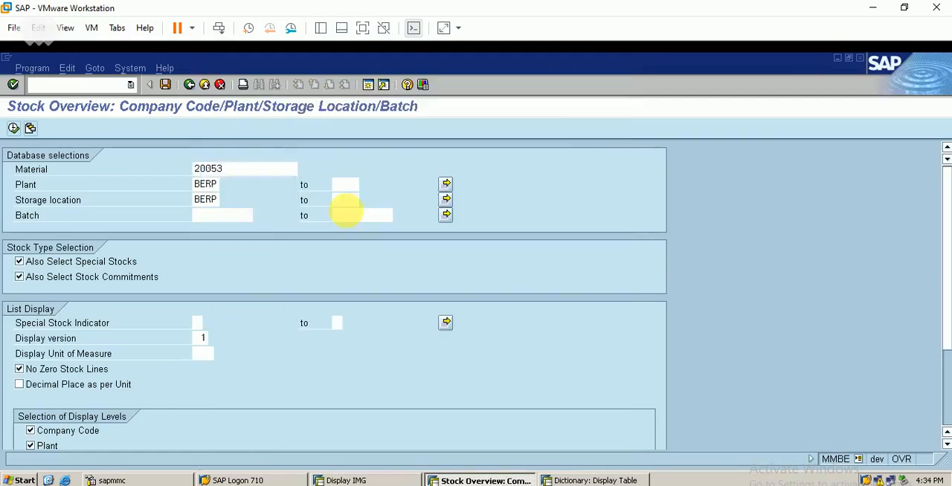
left_click(20, 129)
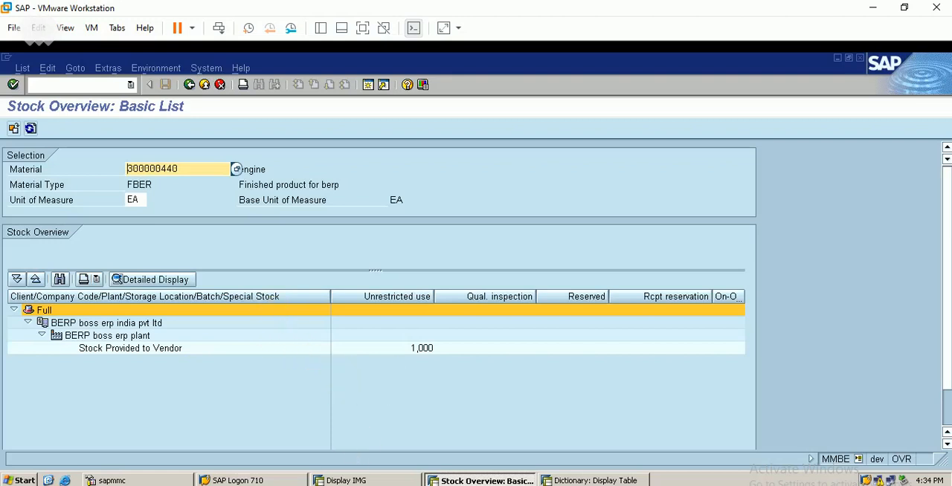
- Review the goods receipt stage in the subcontracting process list of the SAP PP Excel workbook, then return to SAP
left_click(372, 485)
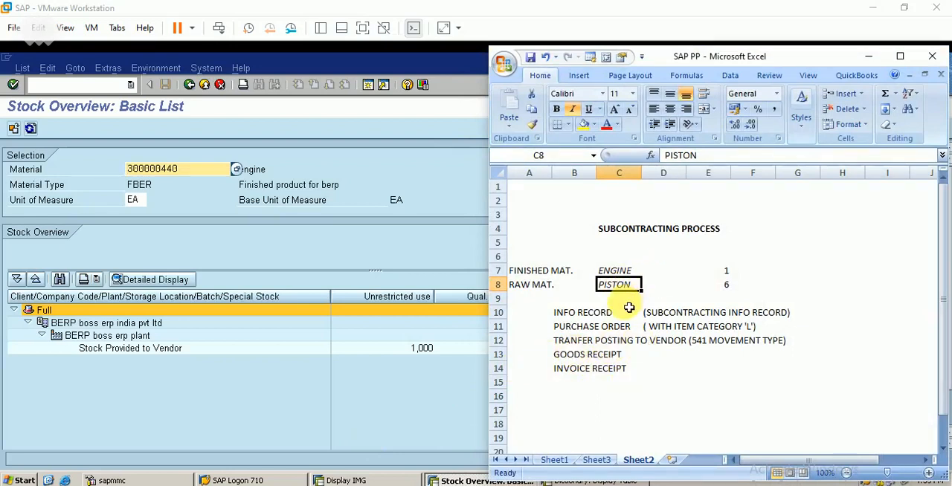
left_click(617, 355)
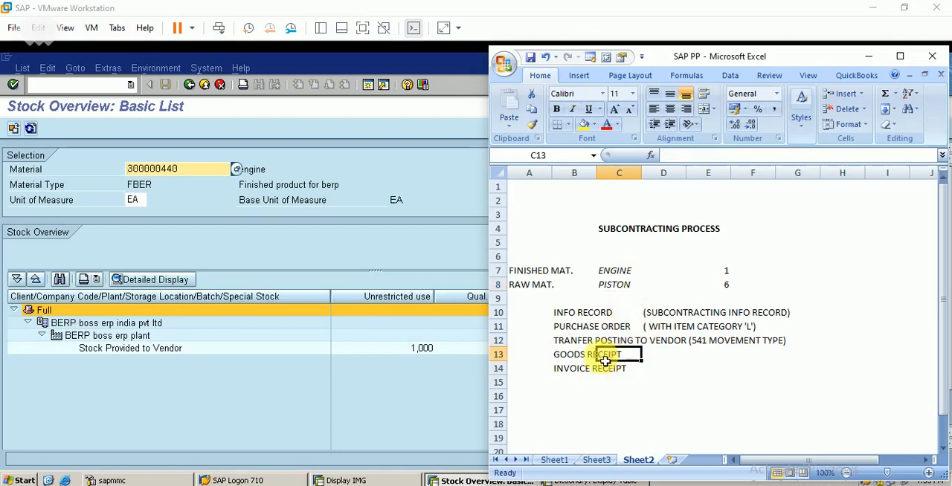
left_click(547, 359)
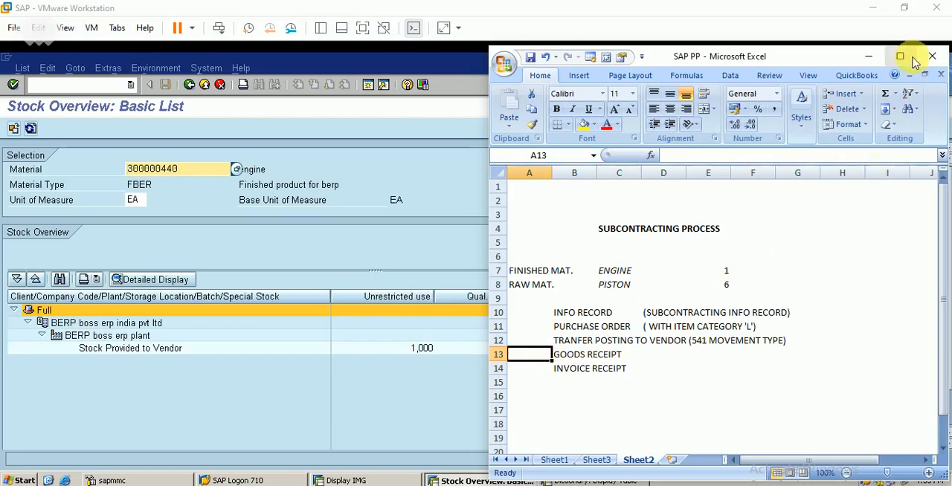
left_click(869, 56)
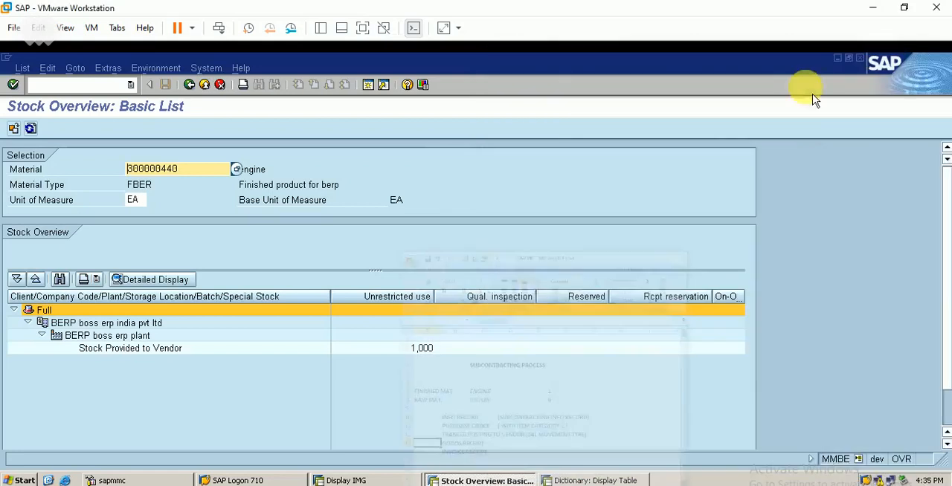
- Open MIGO and set the transaction to Goods Receipt for a purchase order
left_click(88, 85)
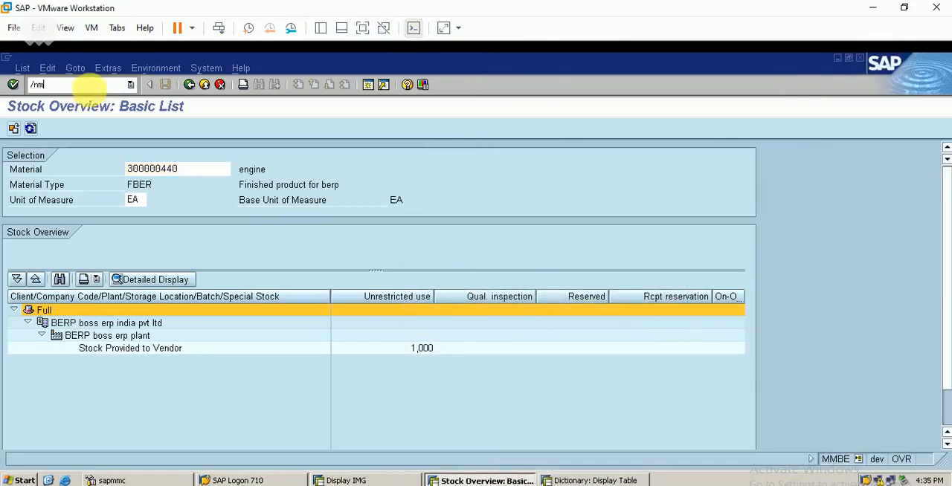
type("/nmigo")
key("Return")
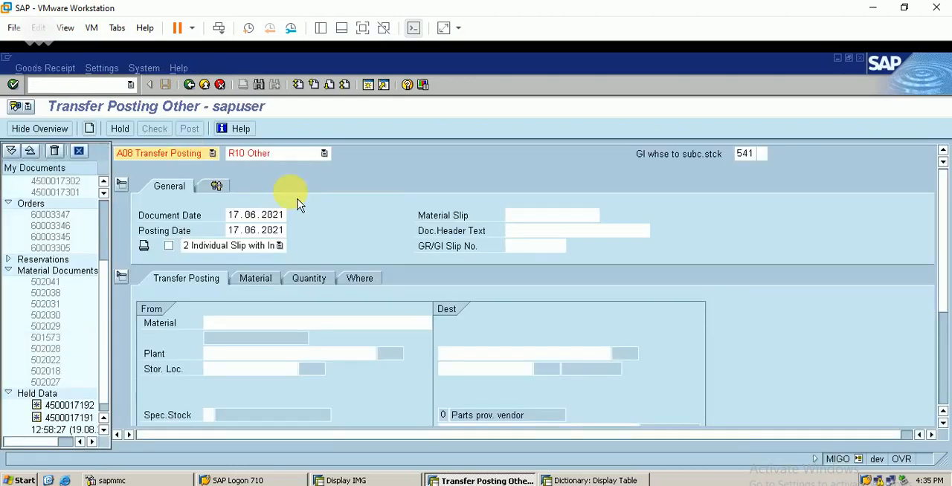
scroll(226, 176, "up", 1)
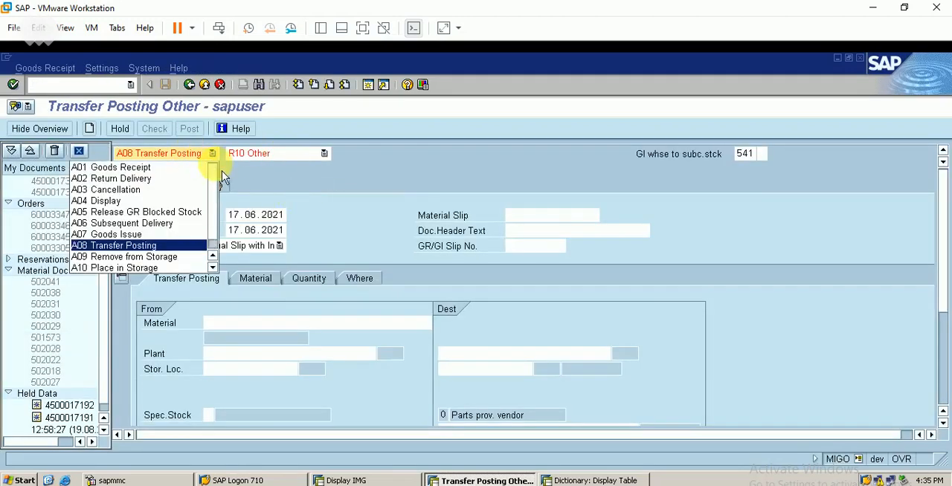
left_click(149, 168)
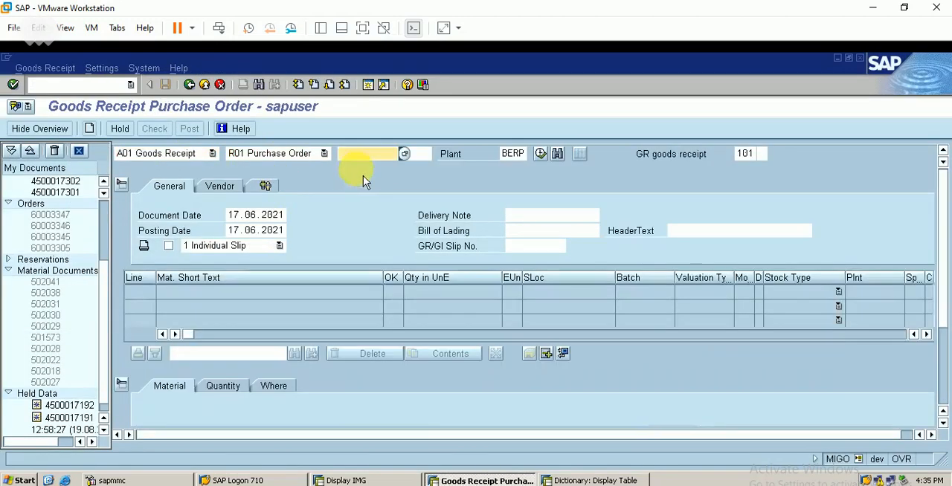
- Enter the number of the engine's subcontracting purchase order and load its items into the goods receipt
type("45")
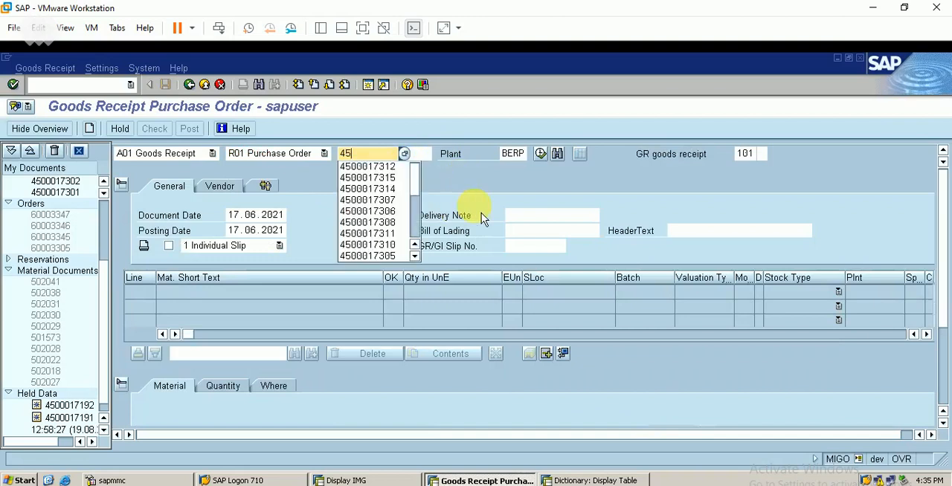
left_click(368, 167)
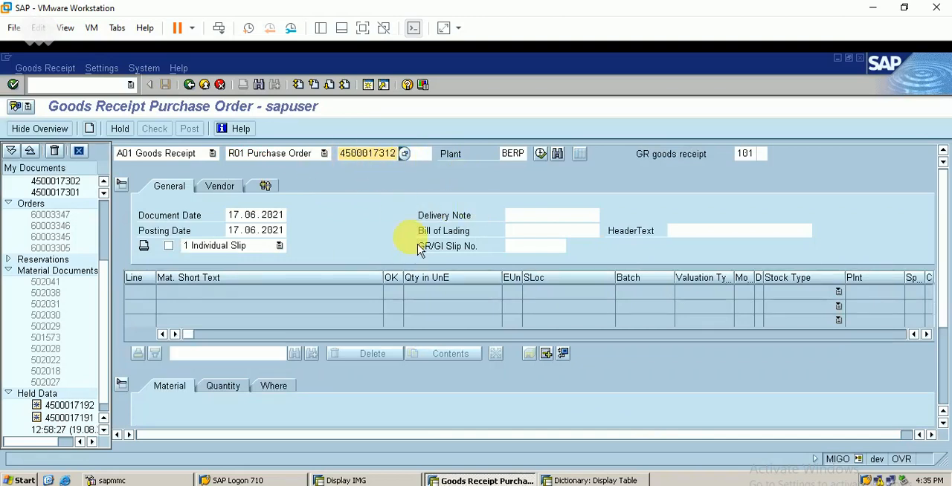
key("BackSpace")
type("4")
key("Return")
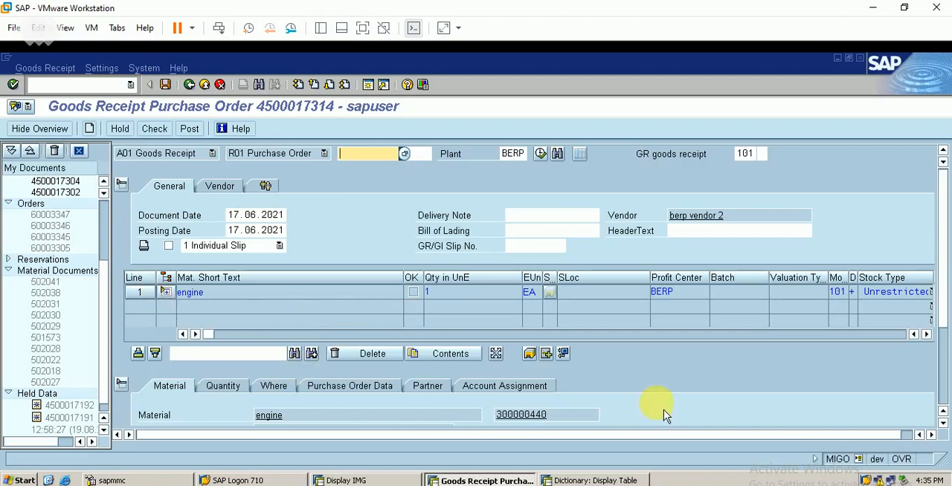
- Mark the engine item as OK and set its storage location to BERP
scroll(942, 425, "down", 5)
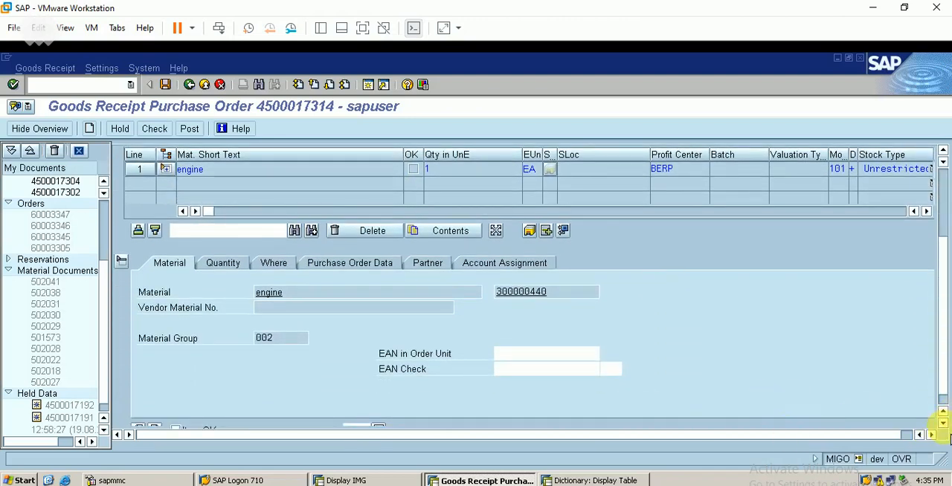
left_click(943, 422)
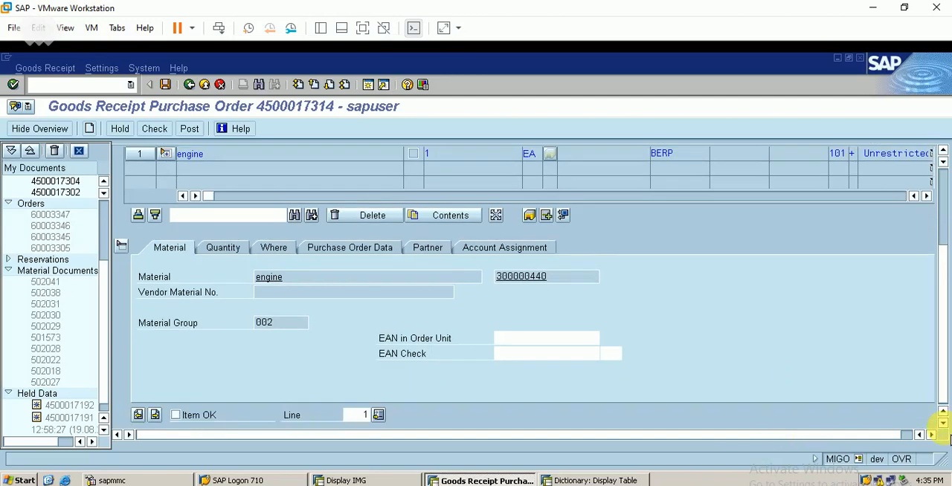
left_click(177, 415)
left_click(224, 249)
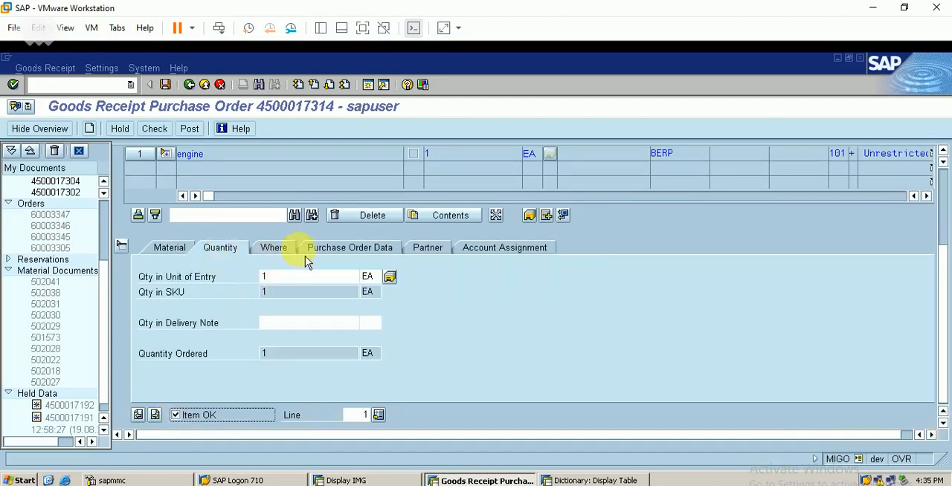
left_click(281, 253)
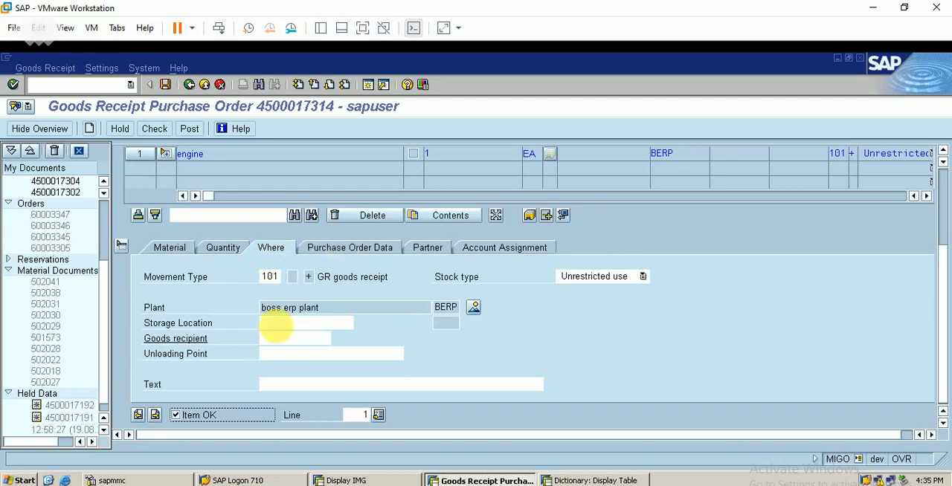
left_click(287, 324)
type("ber")
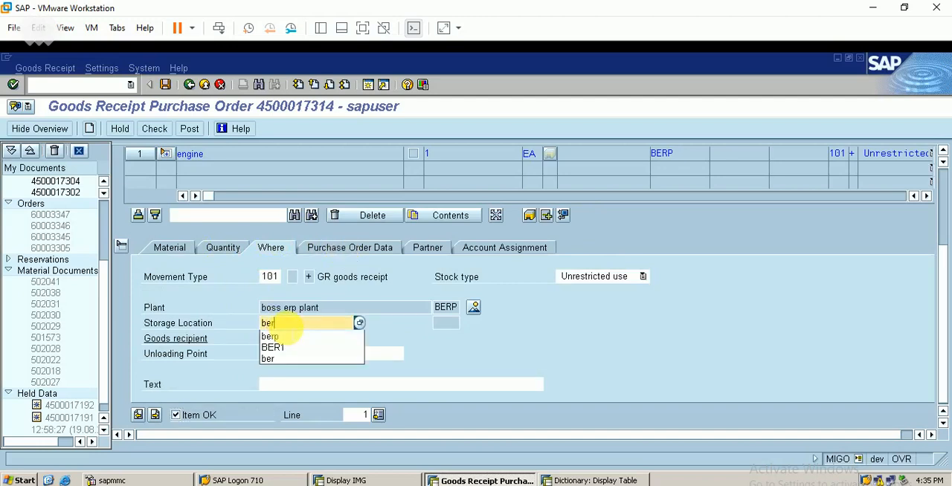
type("p")
key("Return")
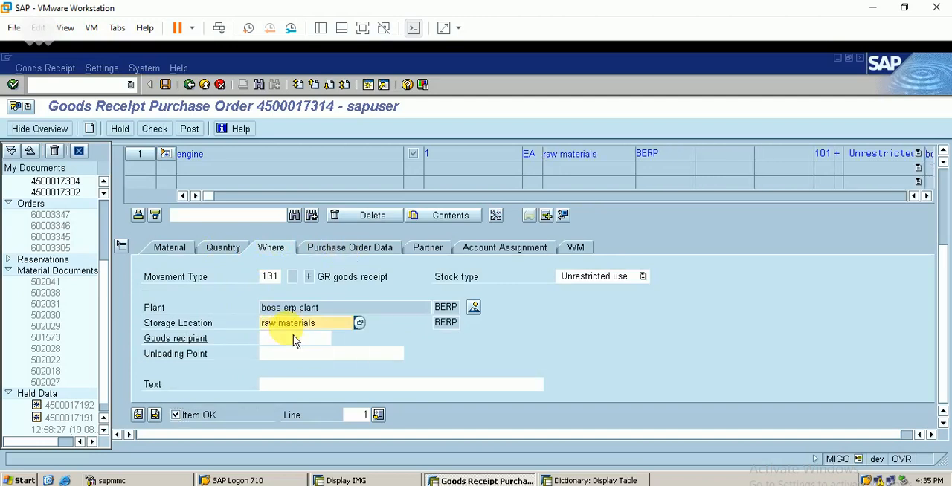
- Select No Transfer Requirement in the engine item's warehouse data and check the goods receipt
left_click(578, 253)
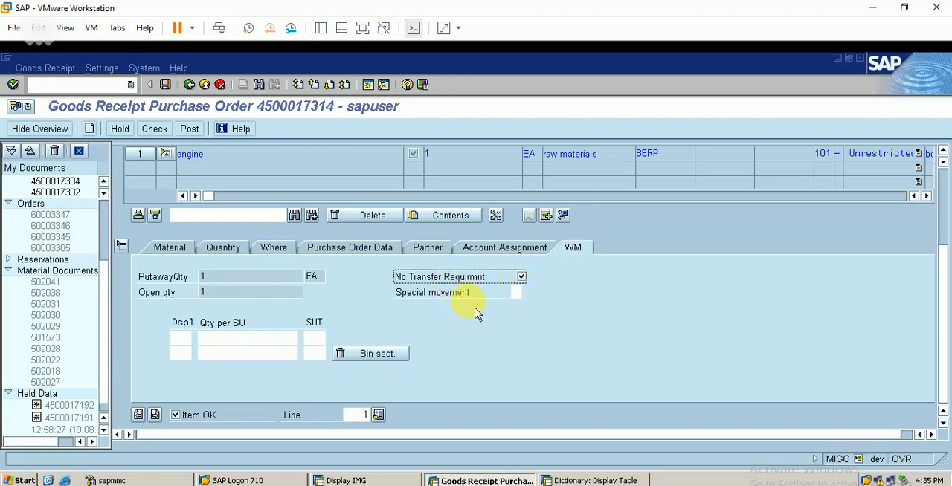
left_click(165, 133)
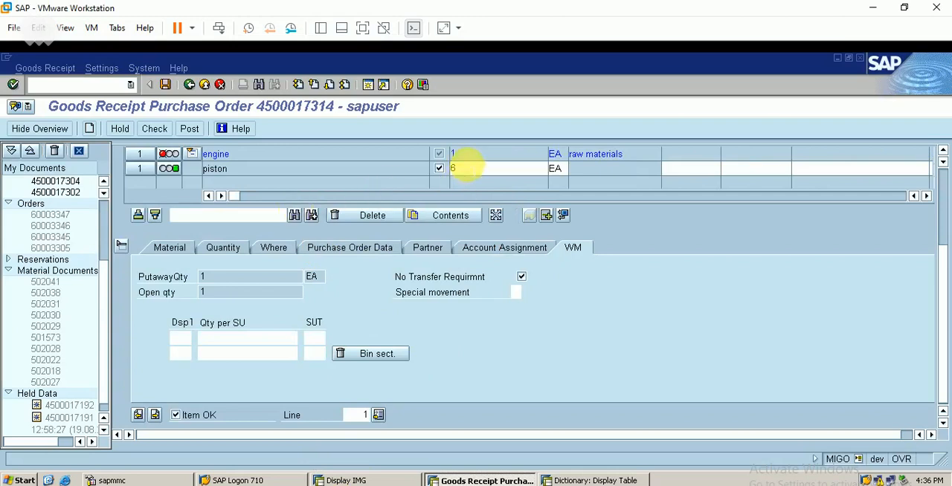
- Set the piston component's quantity to 2, check the goods receipt again and try to post it
left_click(470, 166)
key("BackSpace")
type("2")
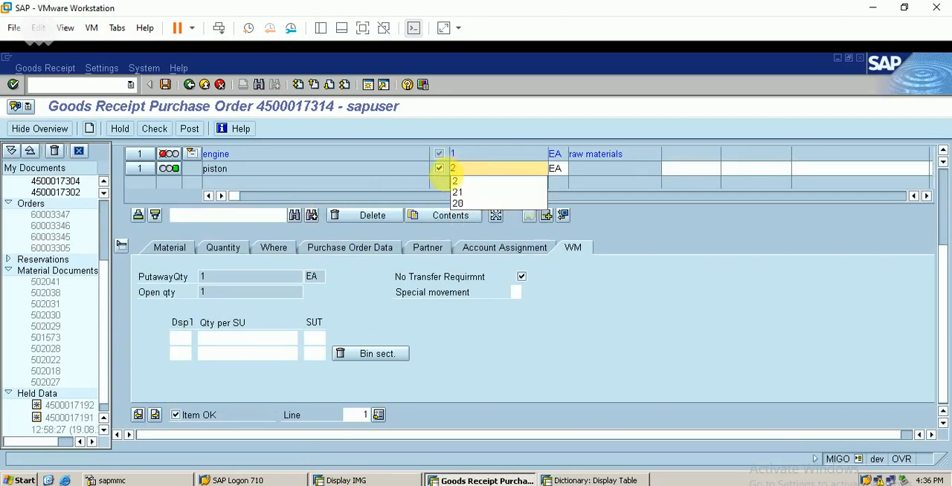
left_click(491, 336)
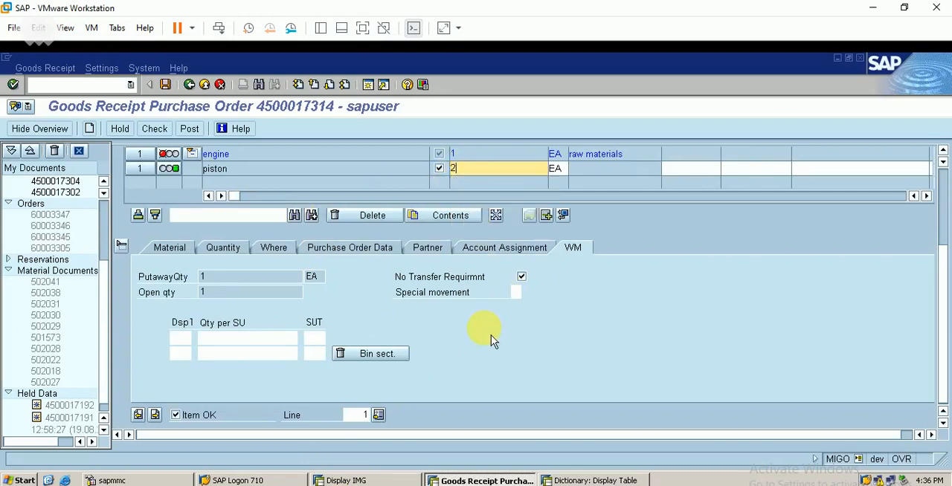
left_click(158, 133)
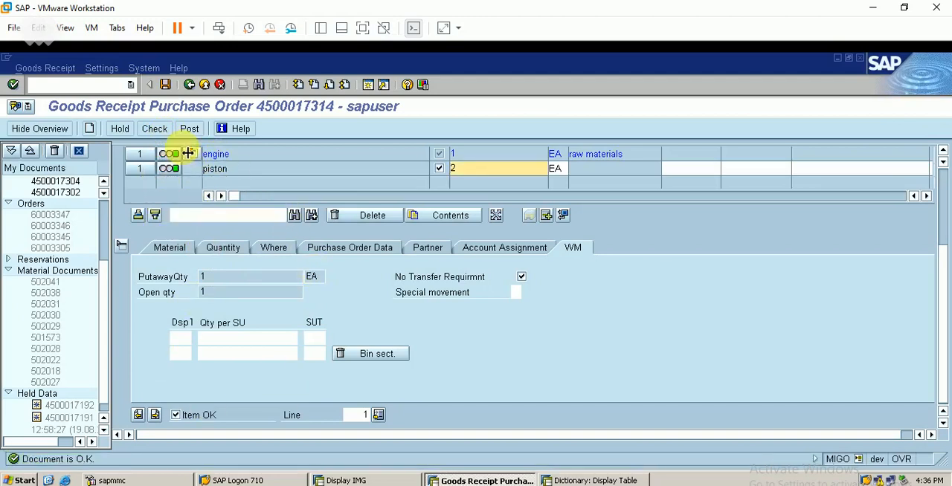
left_click(189, 129)
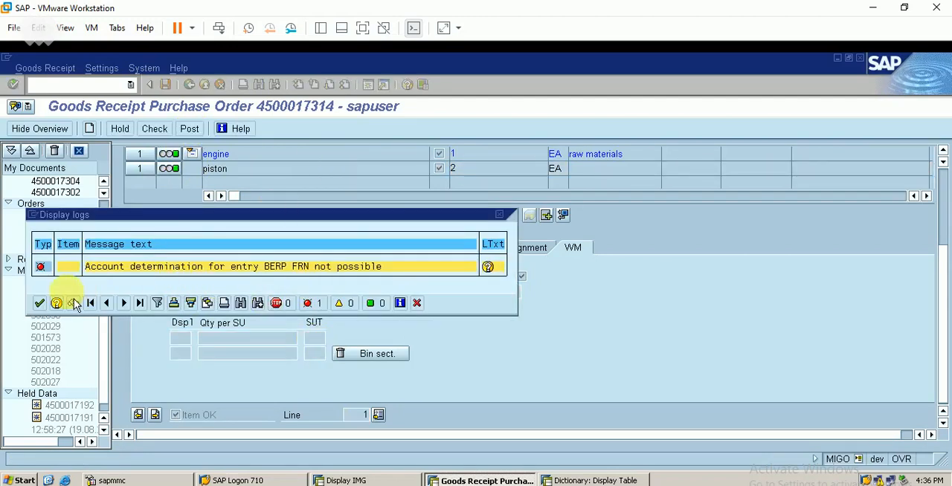
left_click(40, 303)
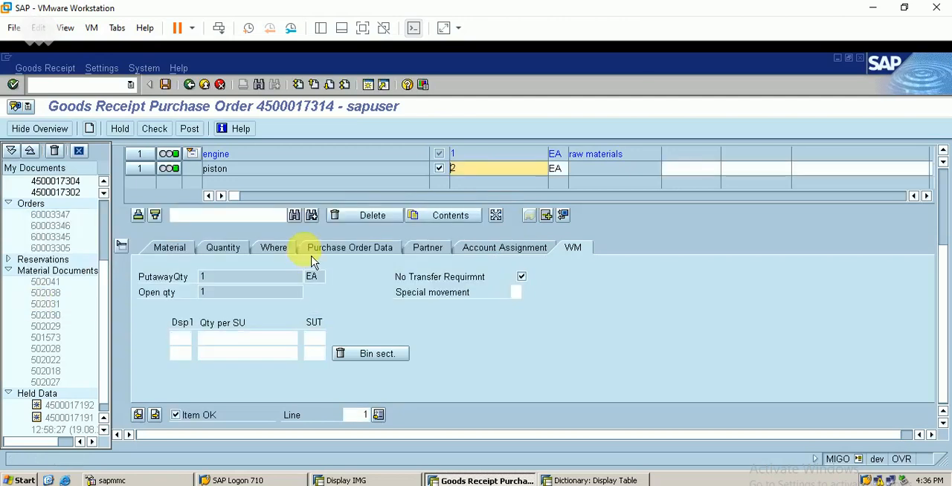
- Switch to the Dictionary: Display Table session and open the automatic posting procedures configuration (OBYC) there
left_click(595, 476)
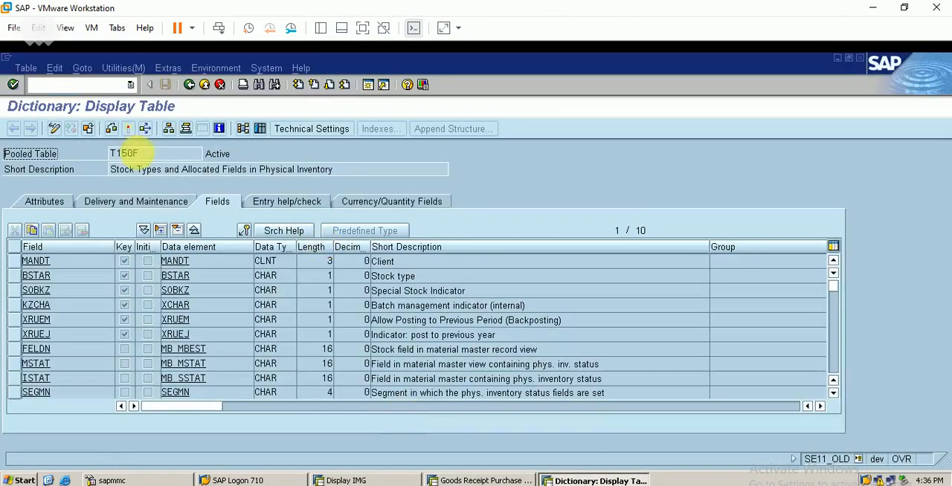
left_click(100, 87)
type("/n")
key("Return")
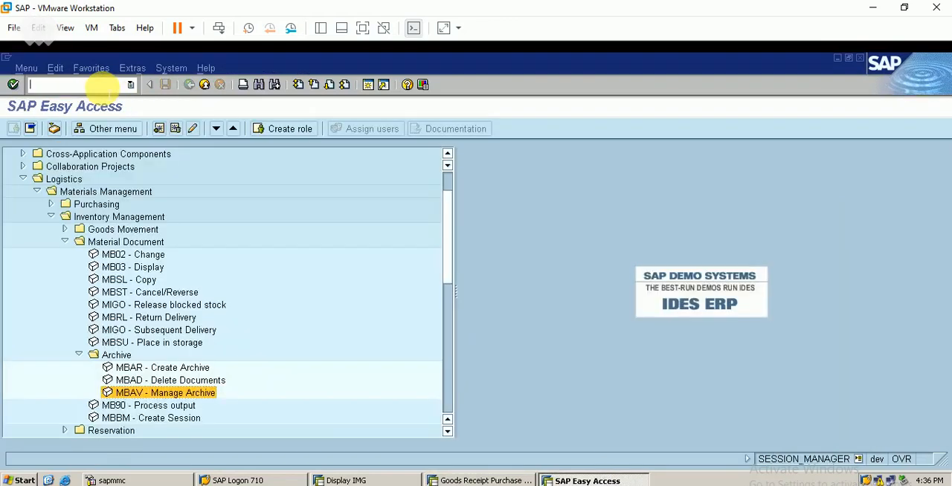
key("Return")
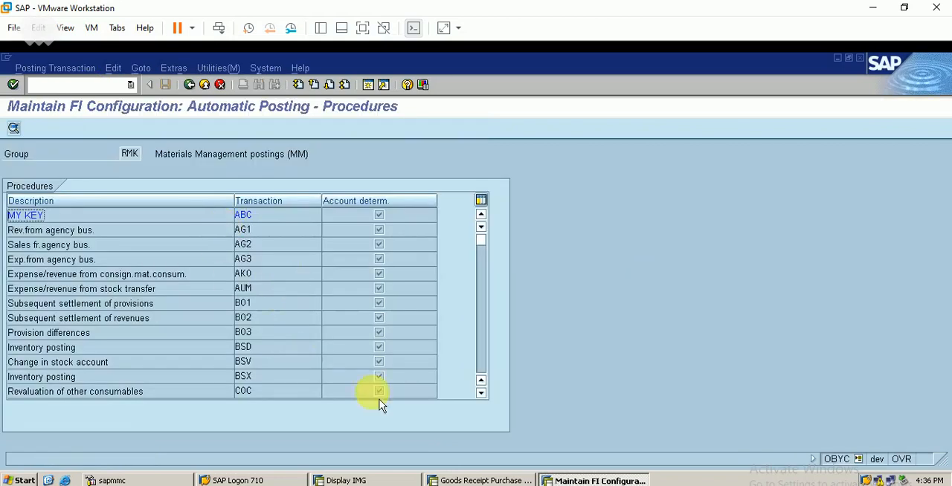
- Open the Incidental costs of external activities procedure (FRN) for chart of accounts BERP and save its posting rules
left_click(482, 394)
left_click(482, 393)
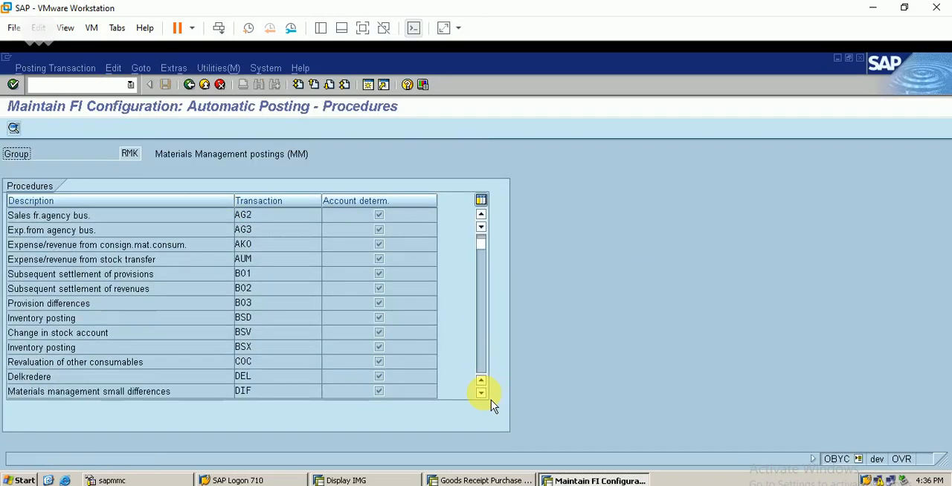
left_click(482, 394)
left_click(482, 394)
left_click(482, 393)
left_click(482, 394)
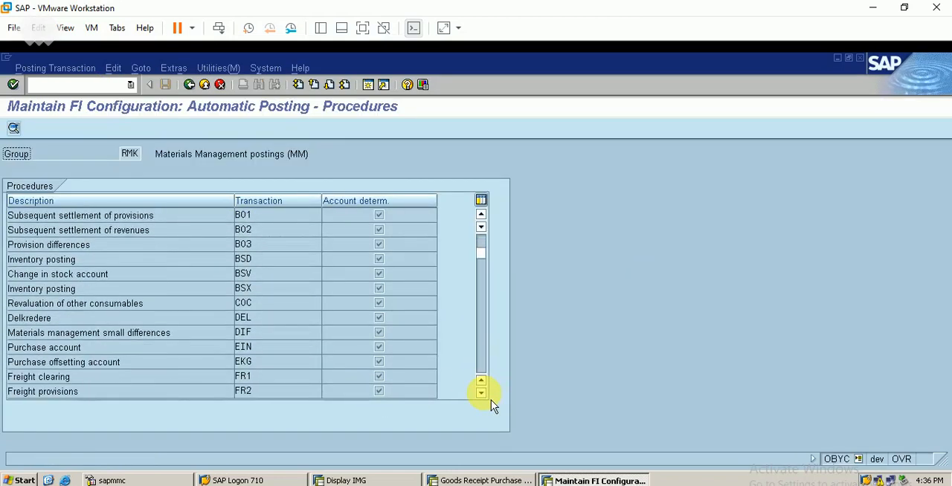
left_click(482, 393)
left_click(482, 393)
left_click(482, 393)
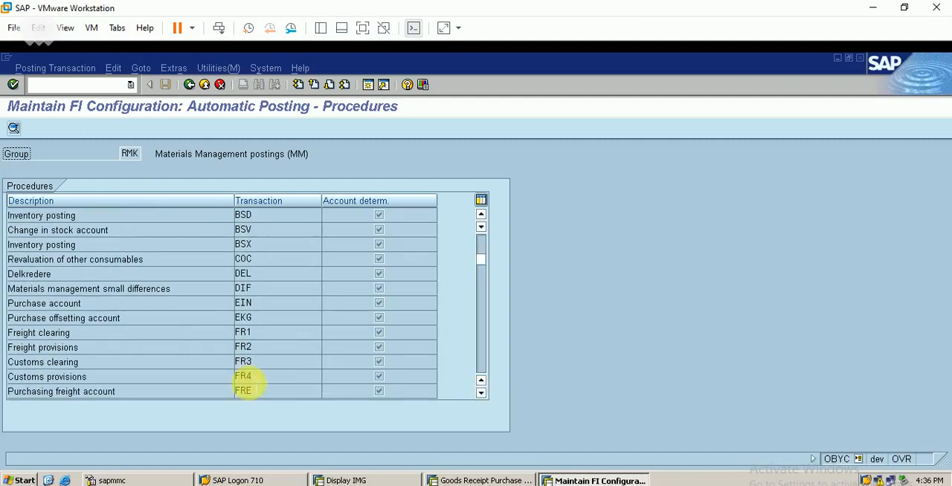
left_click(482, 394)
left_click(482, 394)
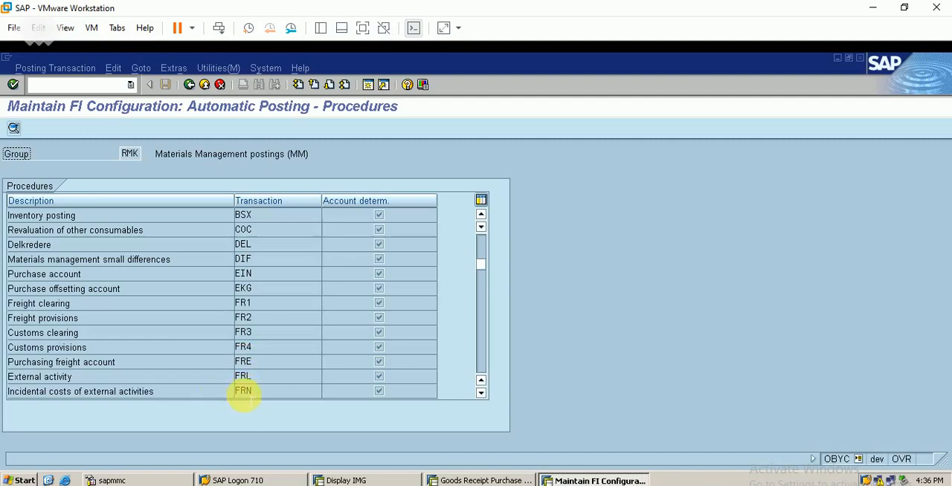
double_click(245, 397)
type("b")
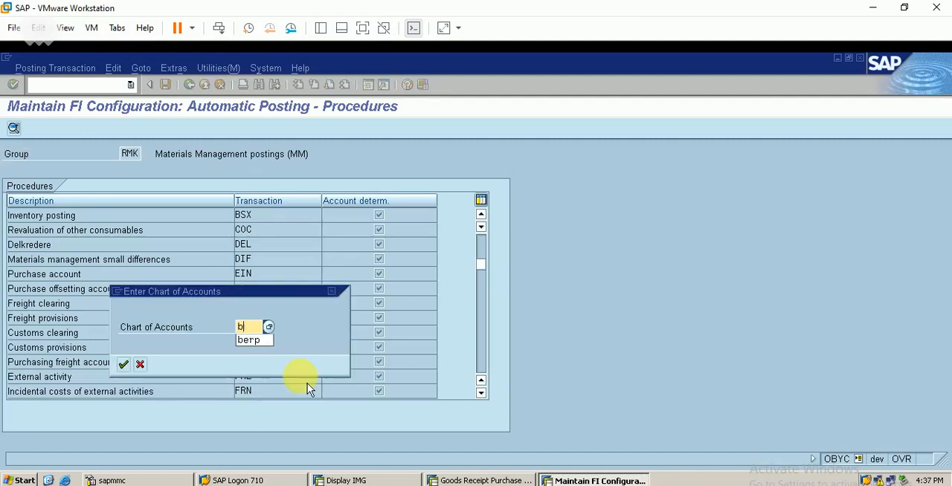
type("erp")
key("Return")
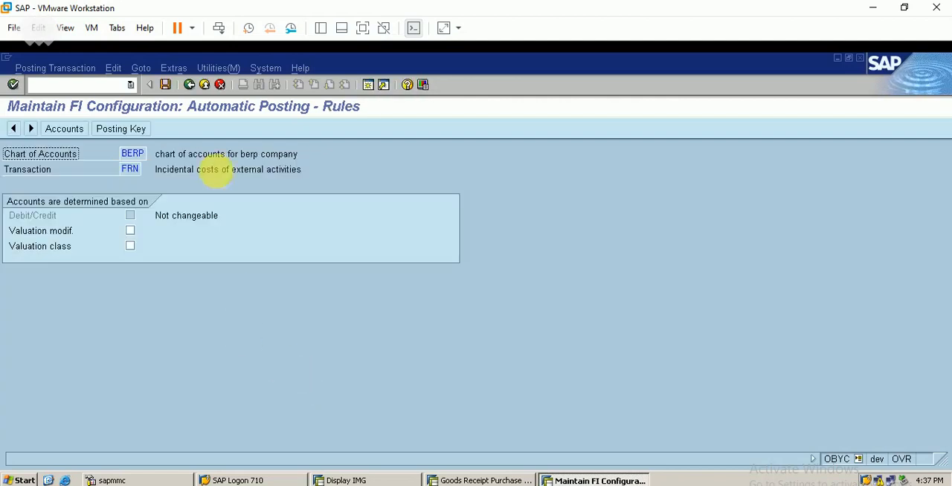
left_click(165, 88)
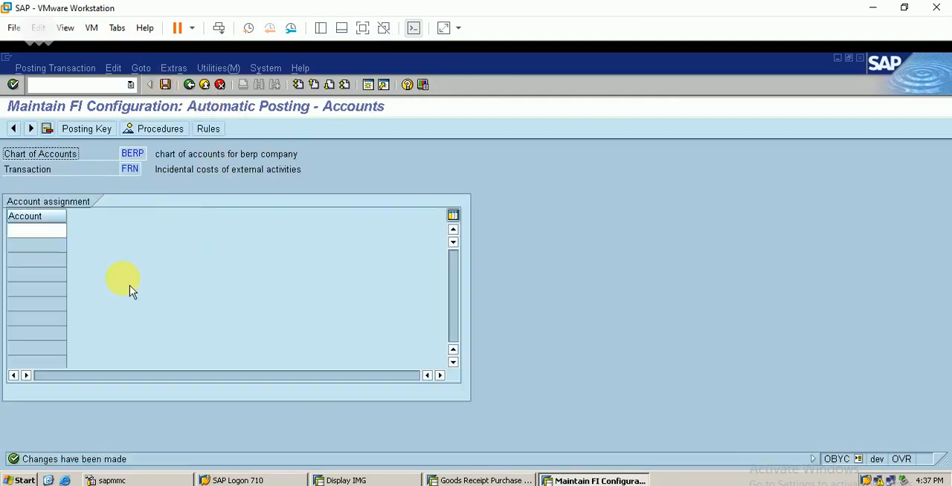
- Open G/L account maintenance (FS00) in a new session and look up the purchases services account among the expenses
left_click(37, 231)
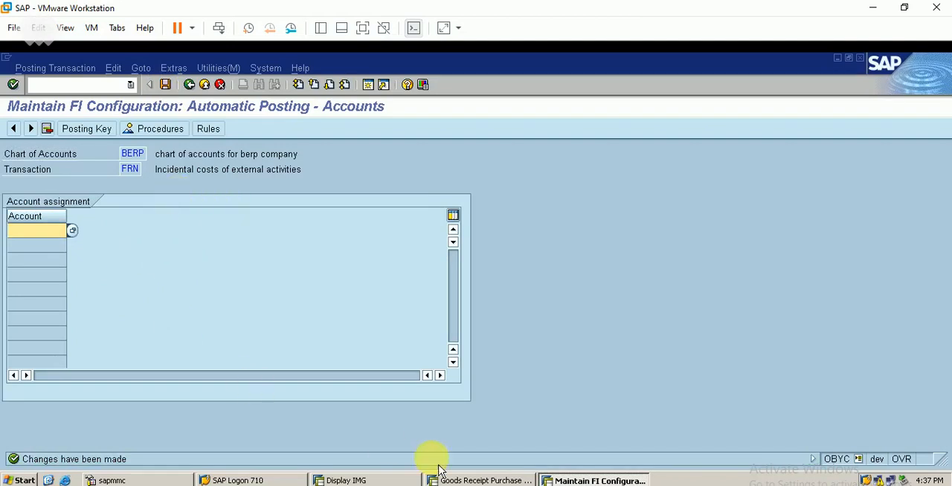
left_click(370, 85)
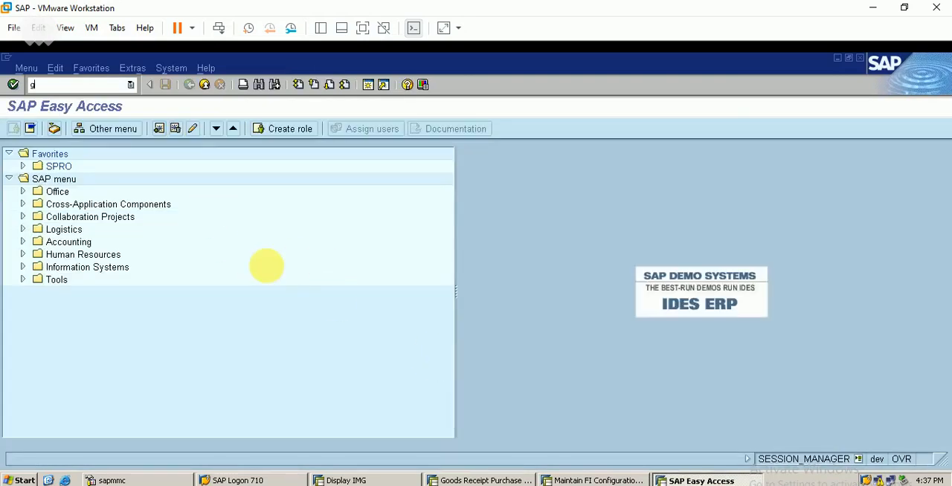
type("fs00")
key("Return")
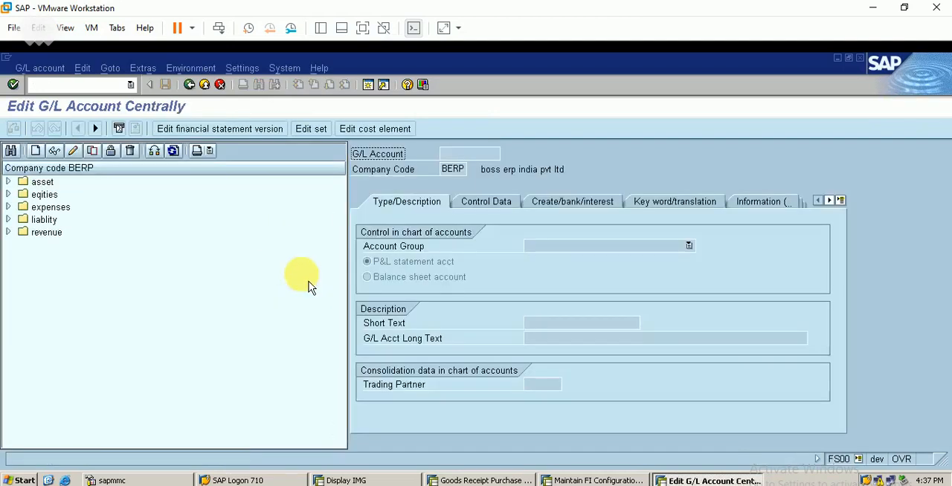
left_click(9, 209)
left_click(131, 287)
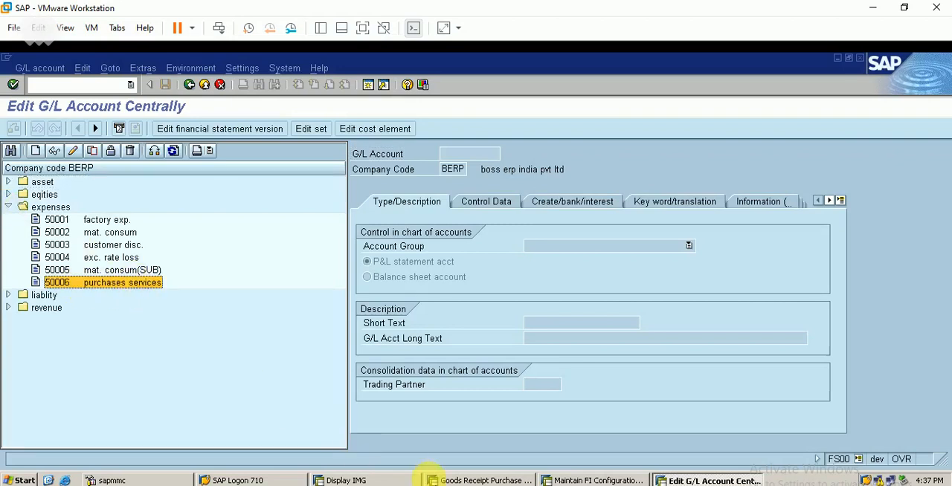
- Assign G/L account 50006 to transaction FRN in the automatic posting session, save it and return to the procedures list
left_click(482, 481)
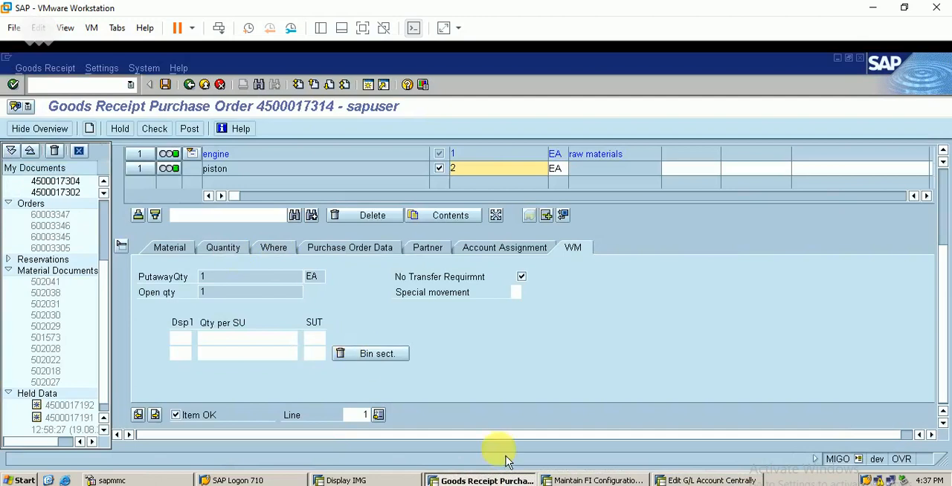
left_click(585, 481)
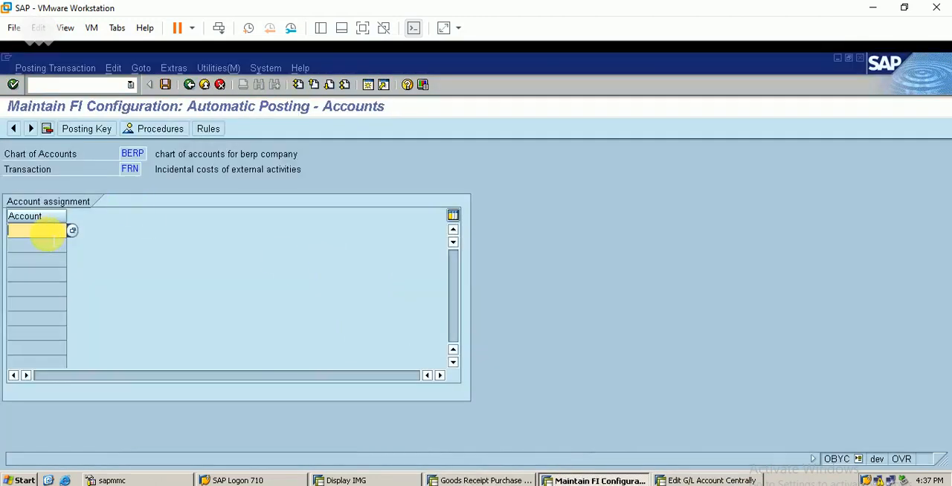
type("50006")
left_click(166, 87)
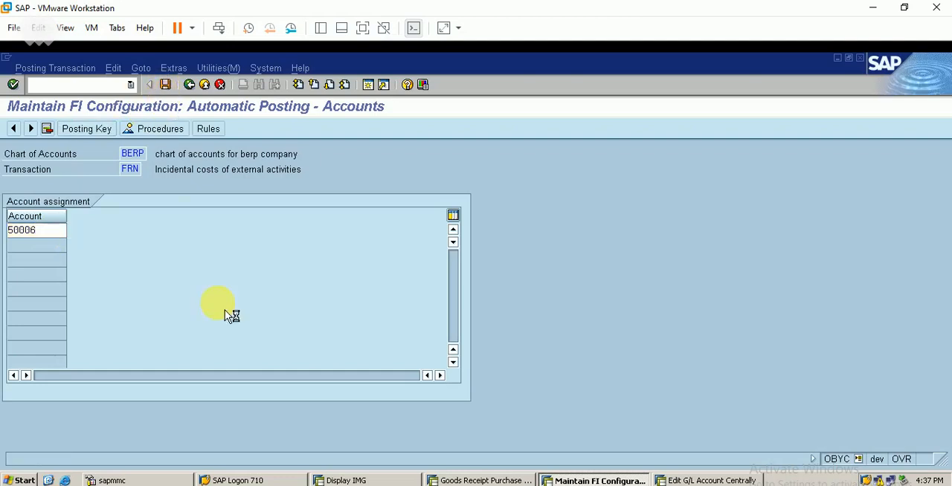
left_click(38, 272)
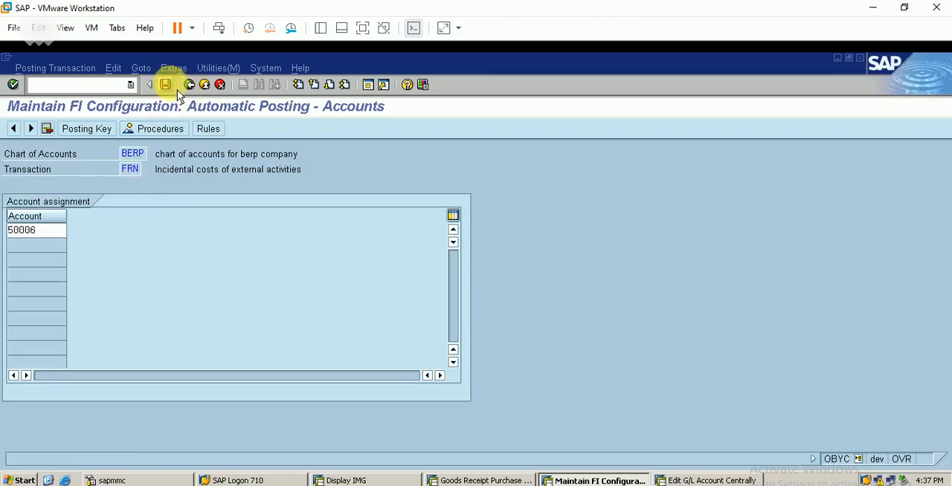
left_click(165, 84)
left_click(189, 85)
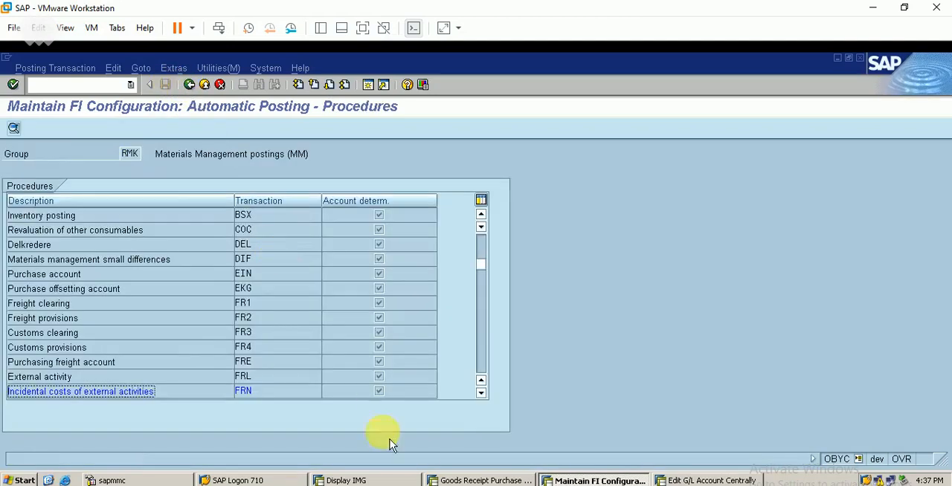
- Switch to the goods receipt session, post the engine receipt and set the transaction to A04 Display
left_click(476, 480)
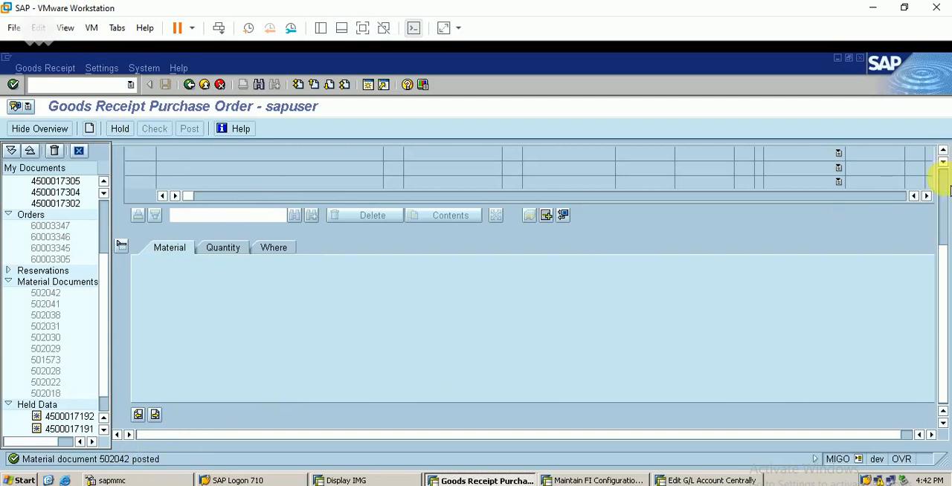
scroll(941, 174, "up", 3)
left_click(211, 154)
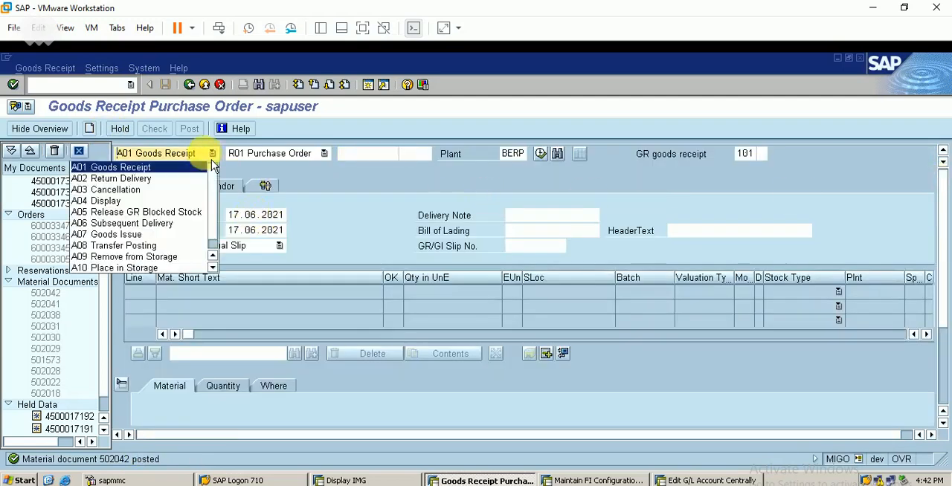
left_click(179, 201)
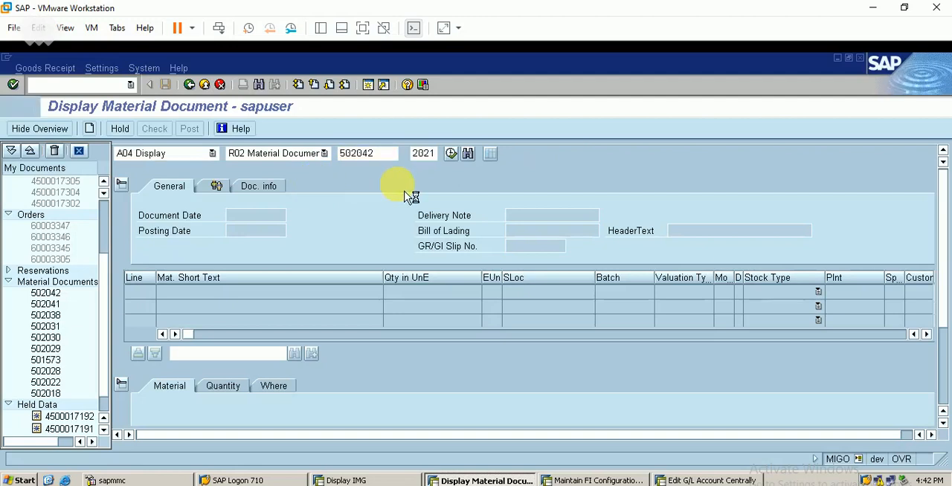
- Open the accounting document of the posted material document and examine its line items, including in the General Ledger View
left_click(306, 187)
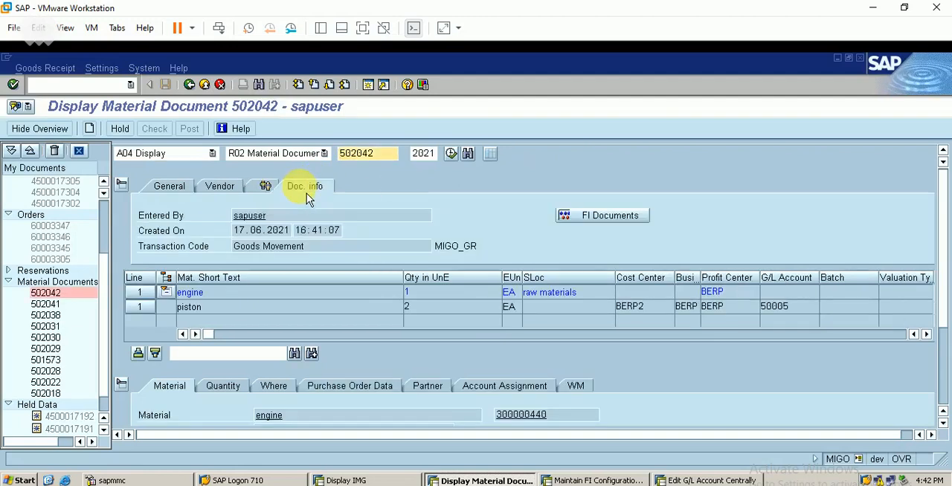
left_click(621, 219)
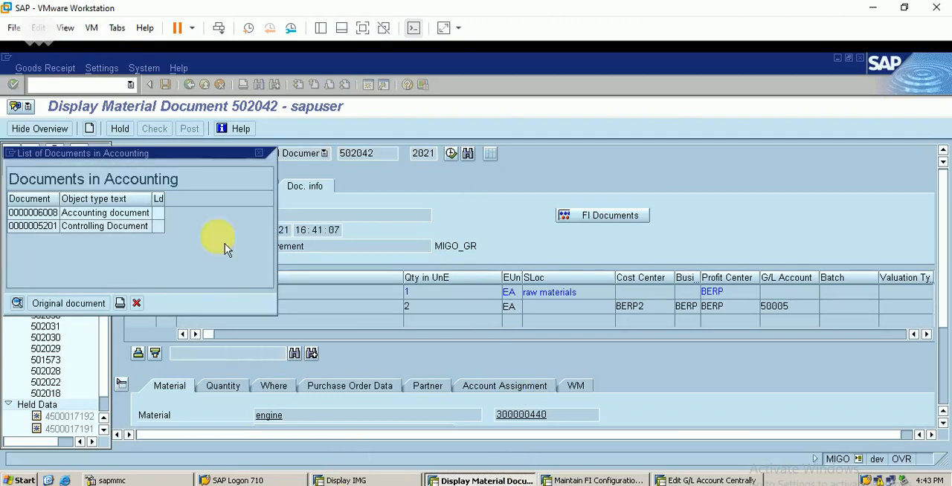
double_click(141, 213)
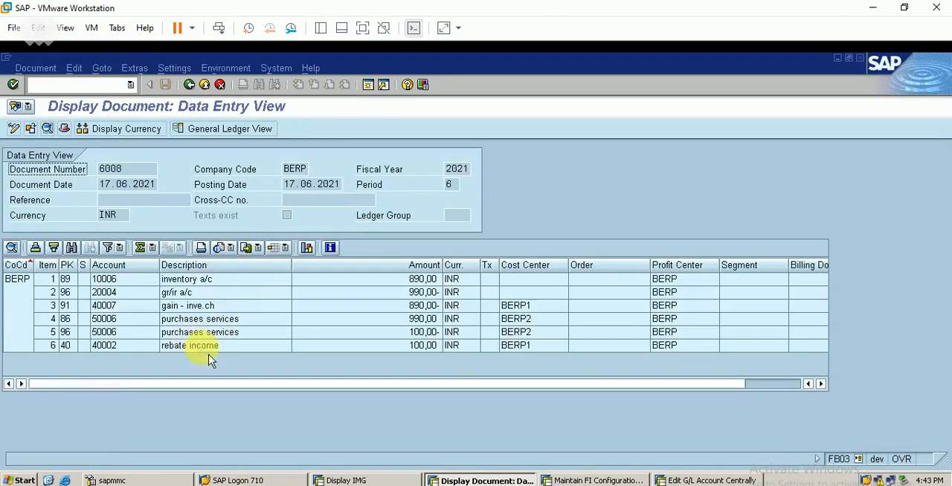
left_click(223, 311)
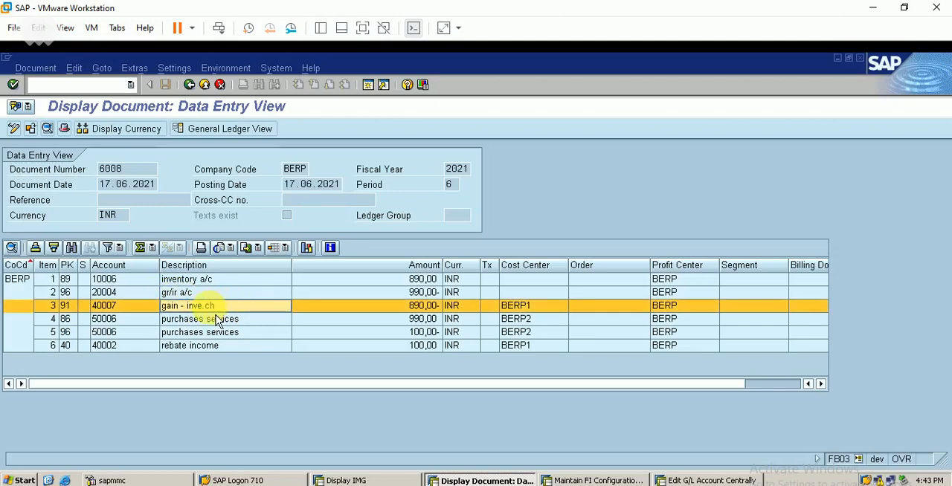
left_click(237, 324)
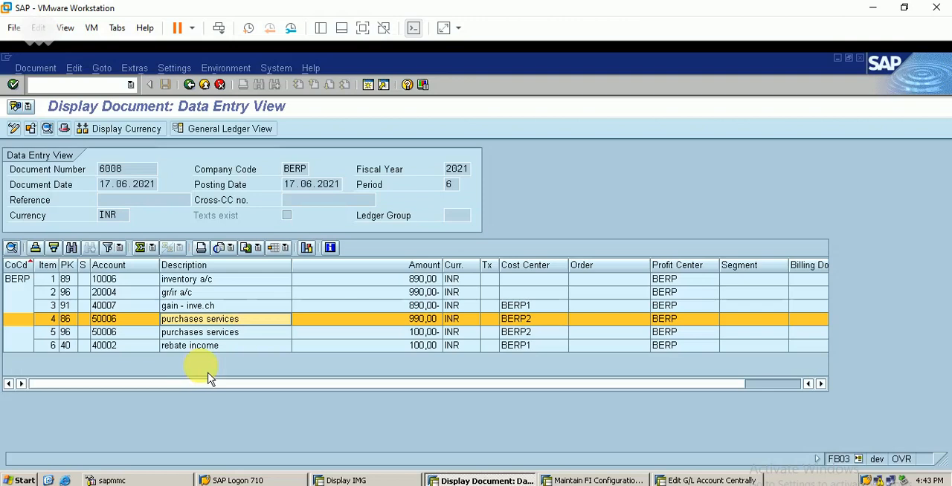
left_click(232, 131)
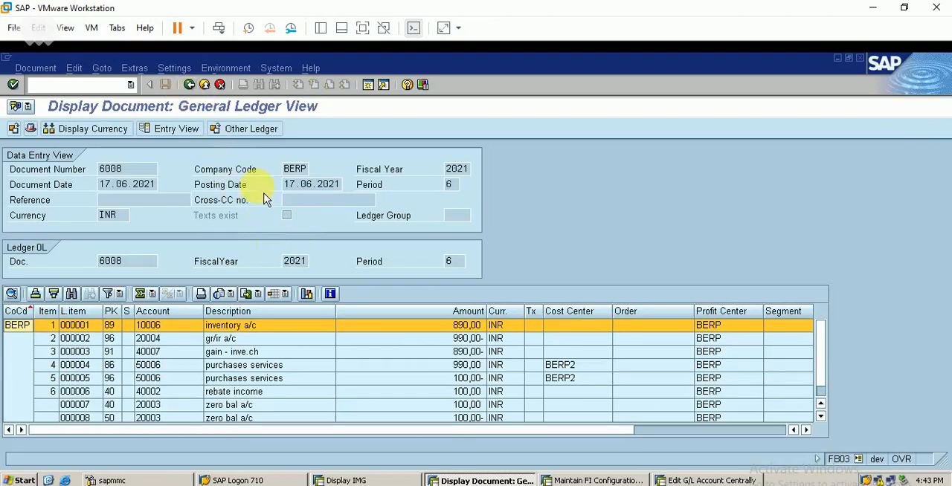
- Start incoming invoice entry (MIRO) and reference the invoice to the engine purchase order
left_click(112, 84)
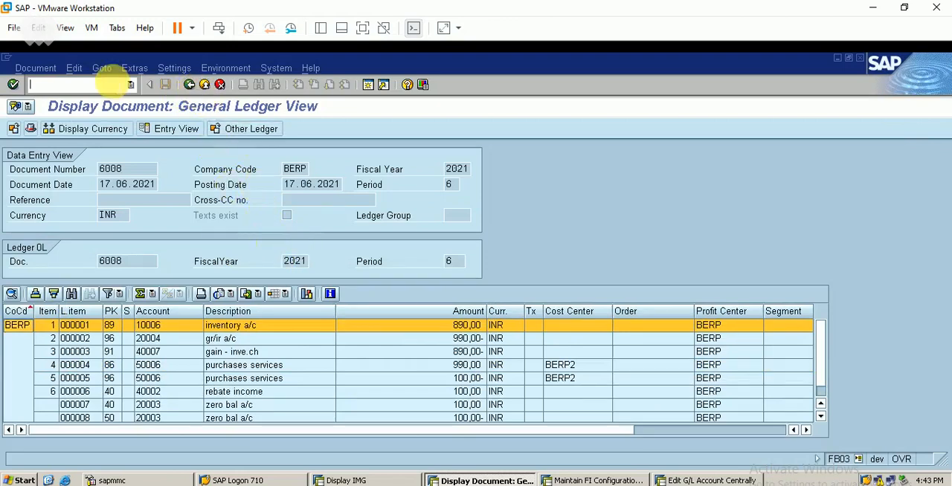
type("/n")
key("Return")
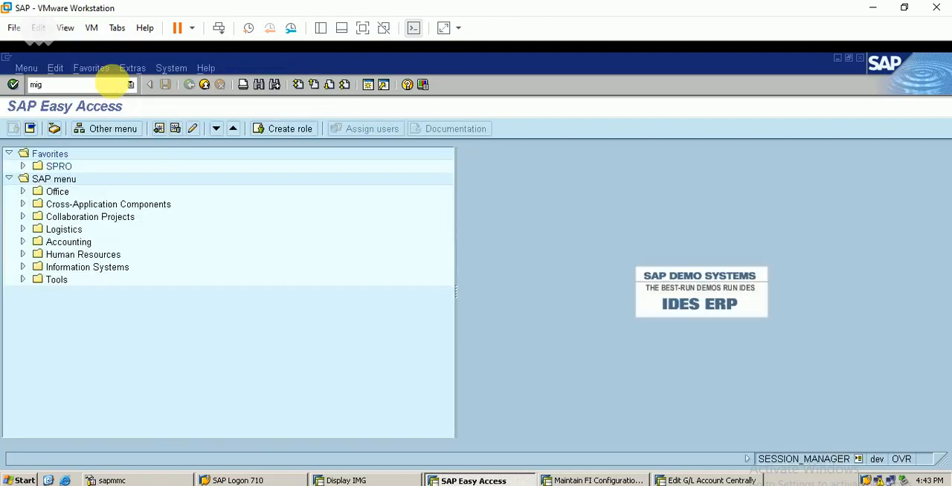
type("miro")
key("Return")
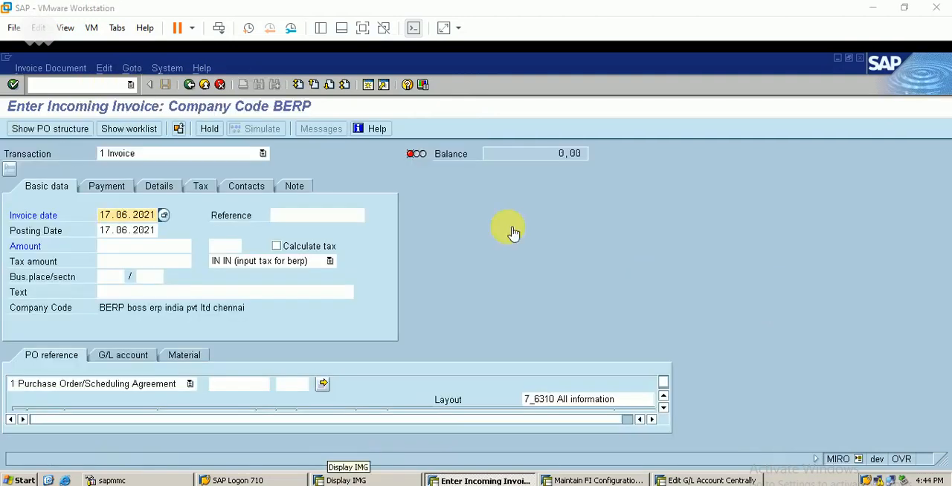
left_click(240, 384)
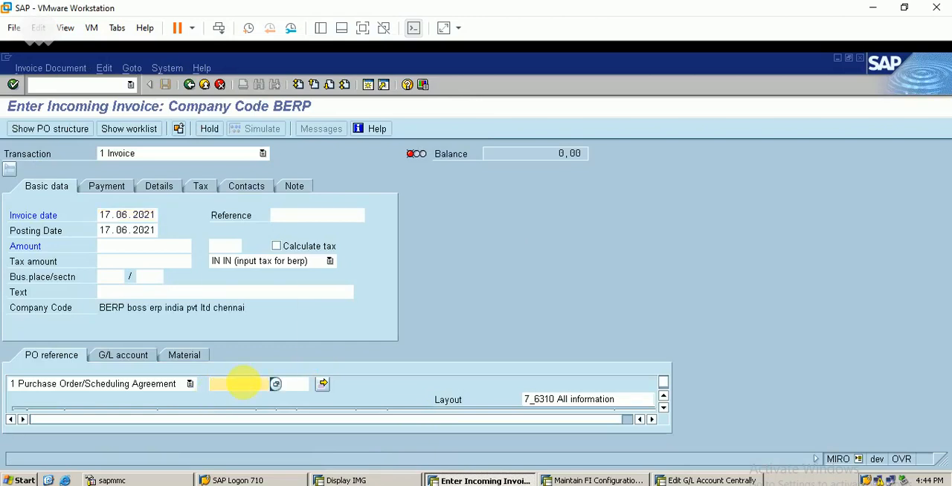
type("45")
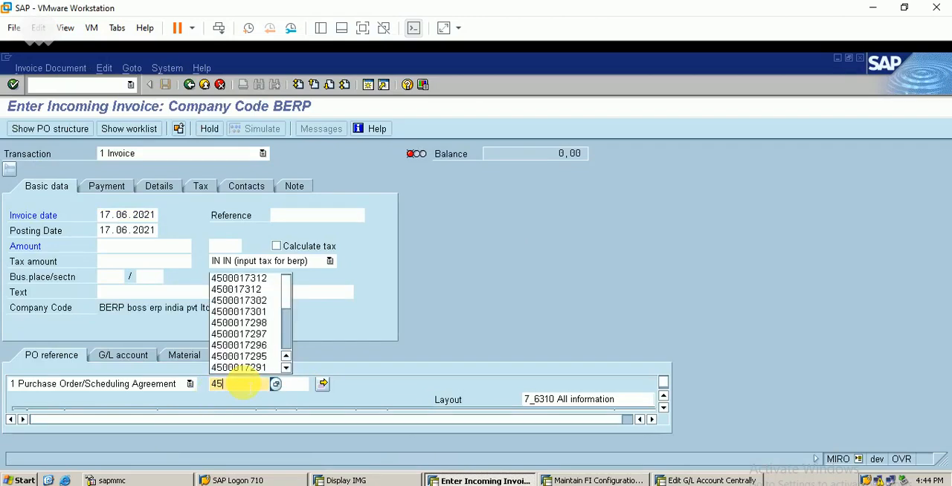
left_click(272, 291)
key("BackSpace")
type("4")
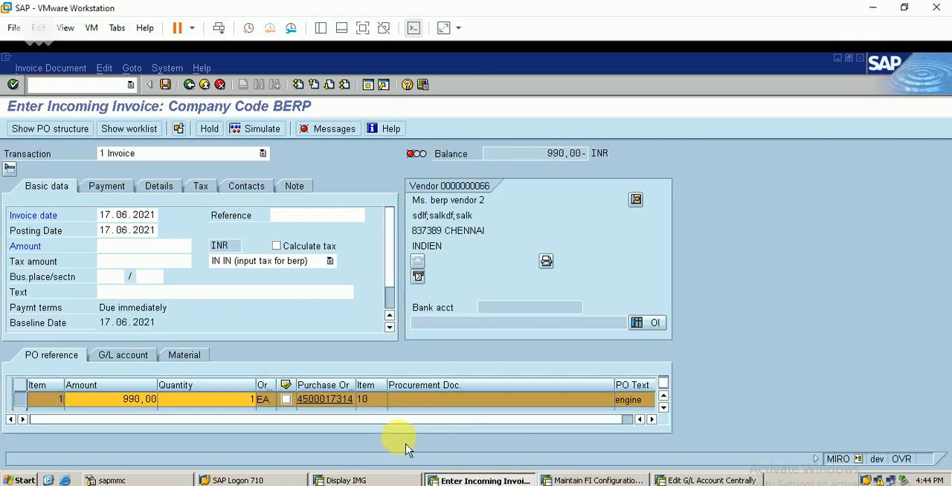
- Adopt the engine purchase order reference into the invoice with item type 3 Goods/service items + planned delivery costs
scroll(665, 405, "up", 2)
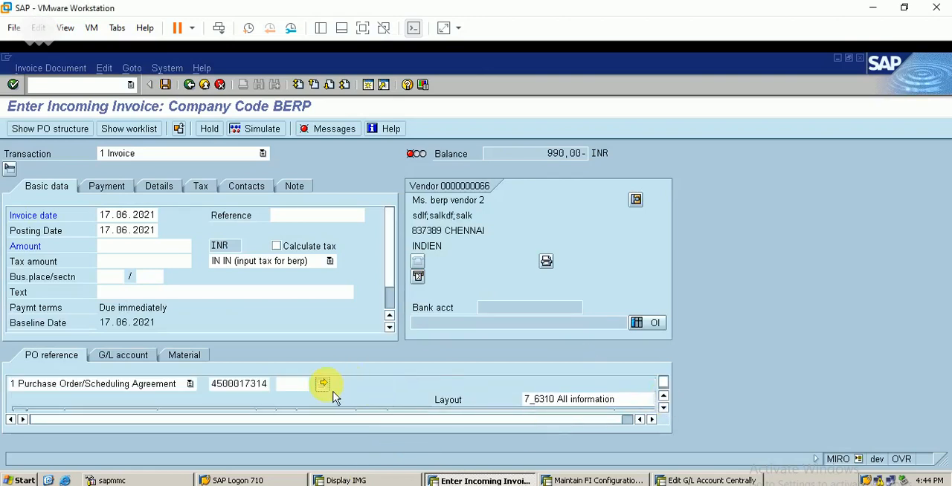
left_click(324, 385)
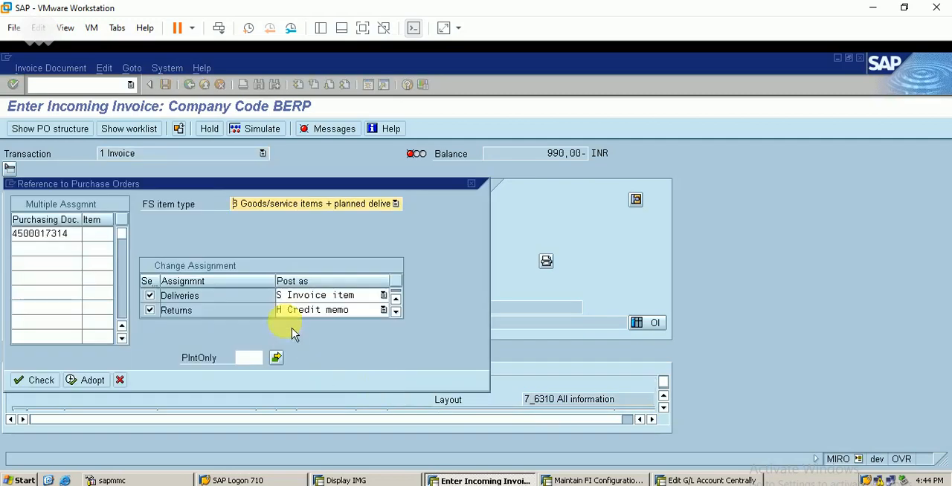
left_click(345, 211)
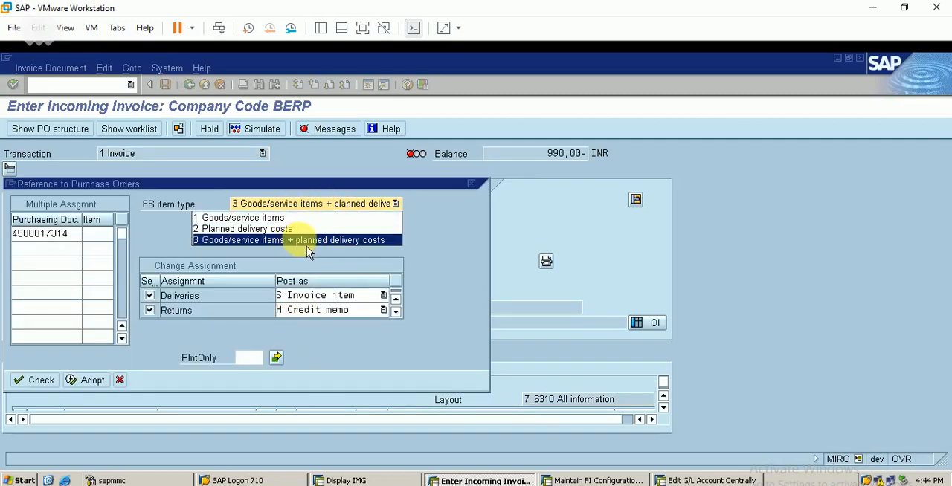
left_click(352, 245)
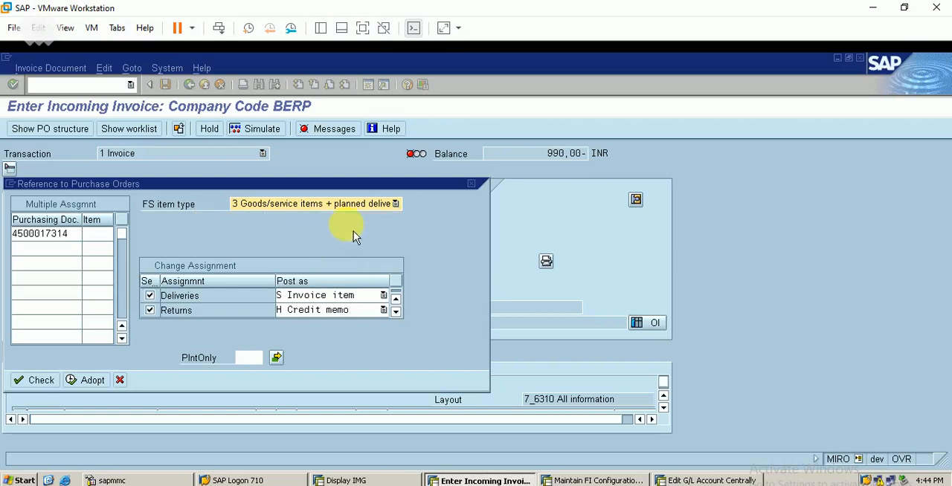
left_click(87, 381)
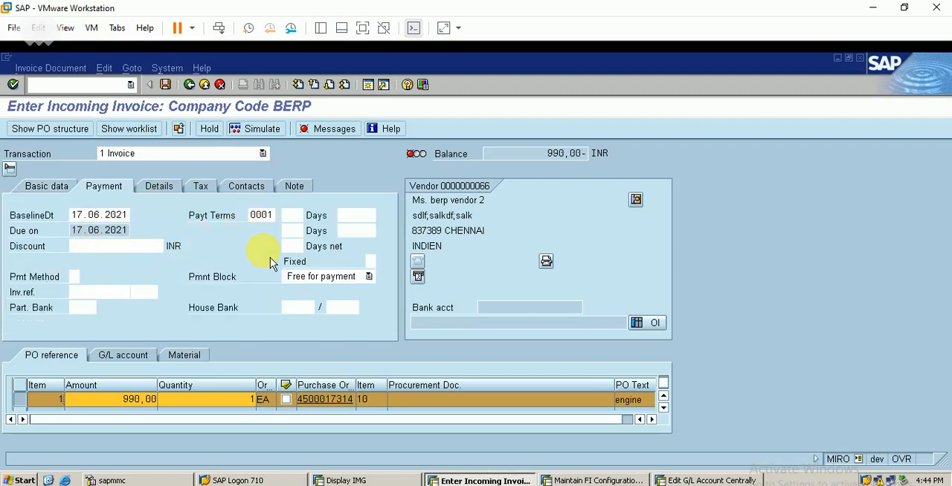
- Turn on automatic tax calculation for the invoice, set its amount to 1168,20 INR and post it
left_click(209, 190)
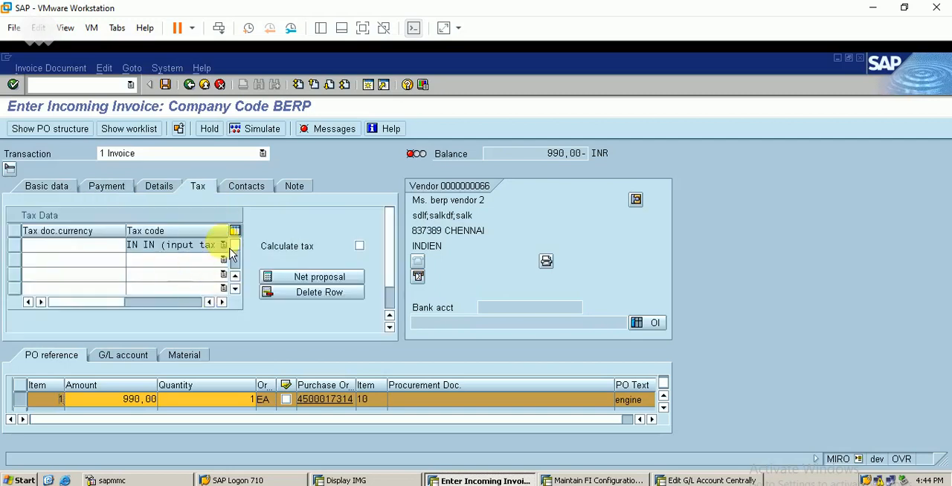
left_click(360, 246)
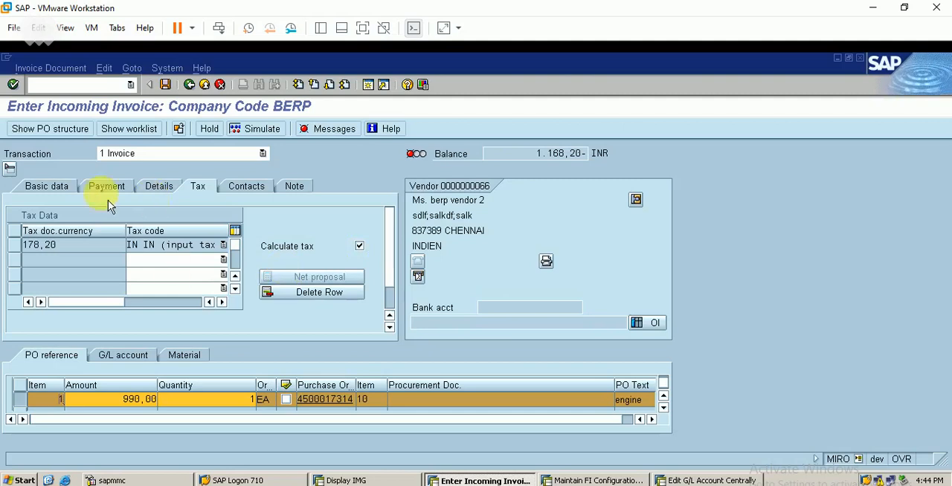
left_click(62, 191)
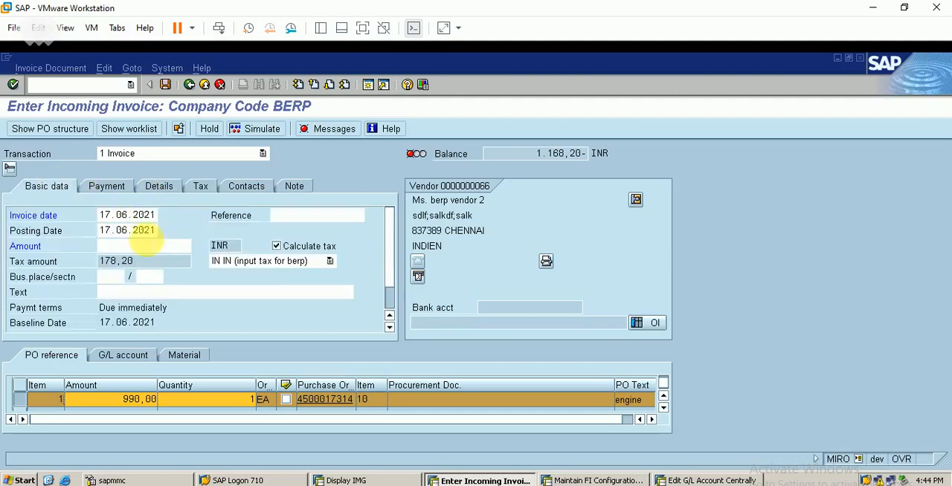
left_click(130, 245)
type("1")
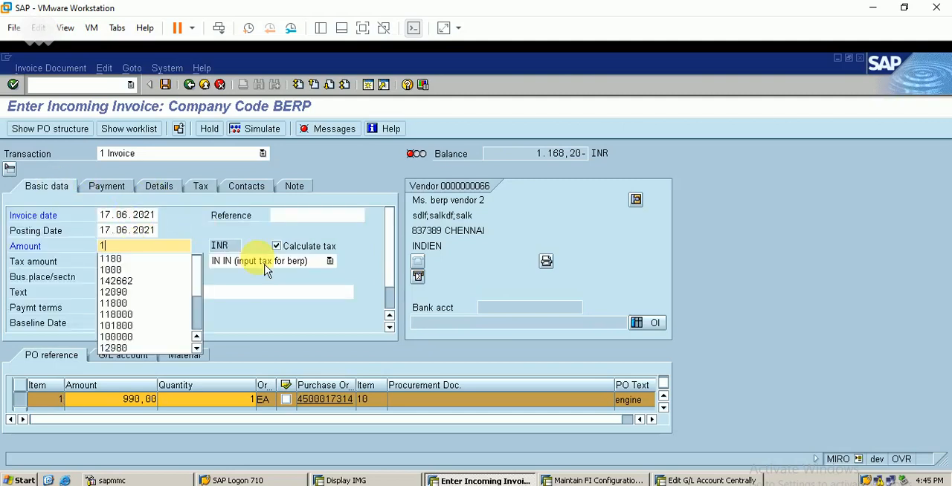
type("168,20")
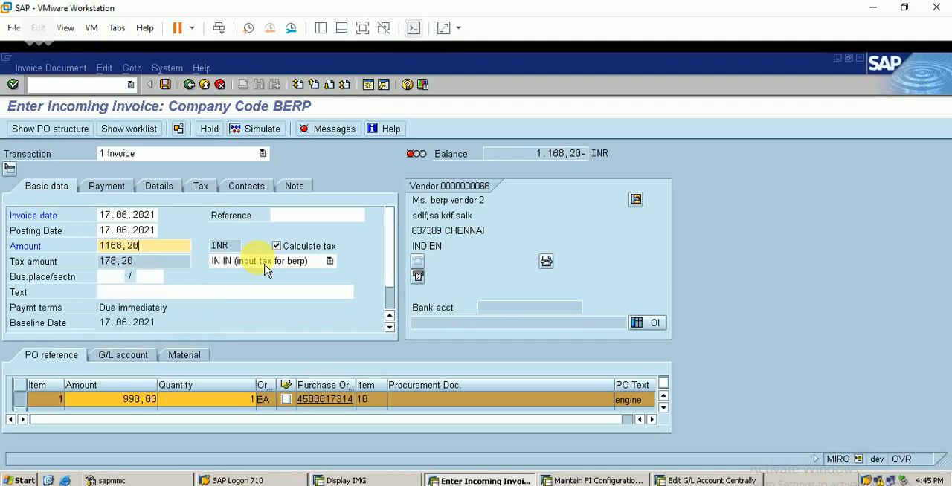
key("Return")
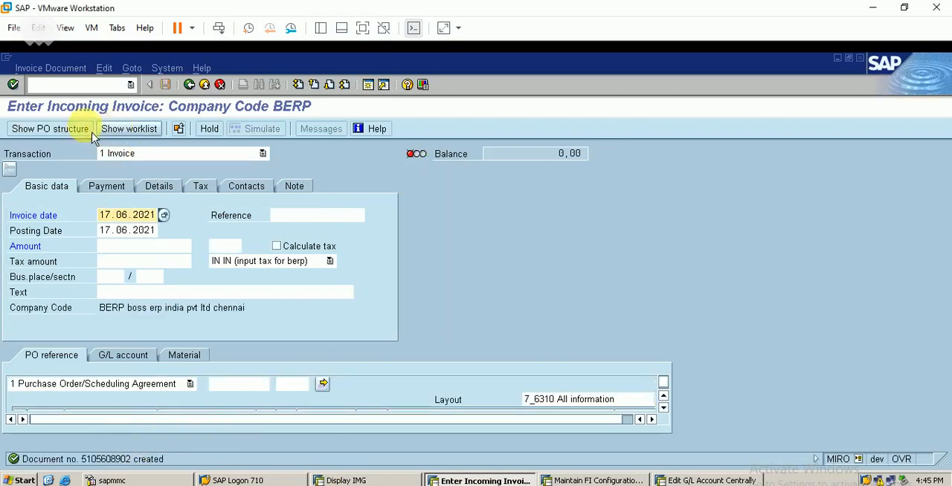
- Display the posted invoice document and open its follow-on accounting document to examine the line items
left_click(74, 68)
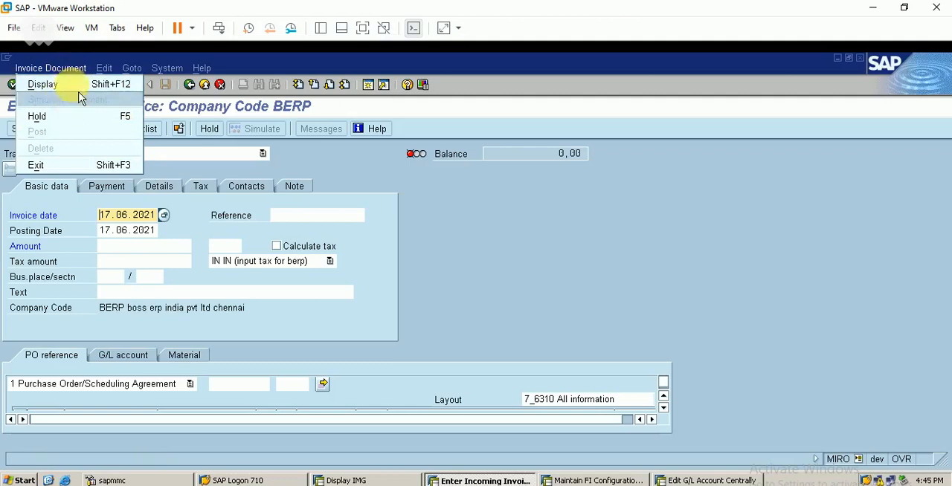
left_click(81, 88)
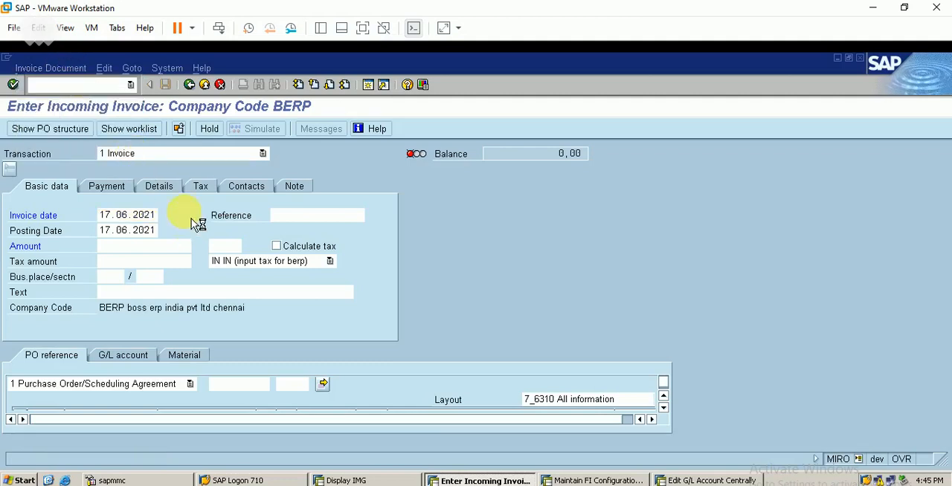
left_click(179, 132)
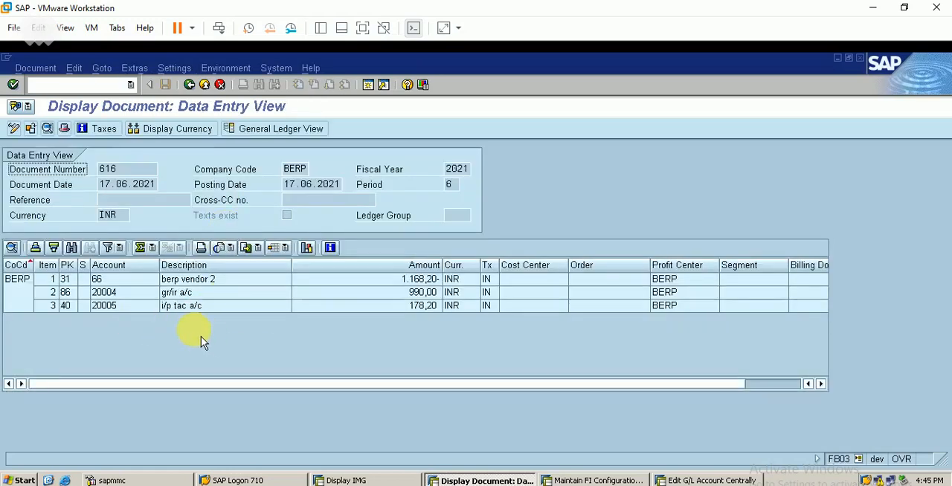
- Start purchase order display (ME23N), list my purchase orders in the document overview and open the engine order
left_click(102, 84)
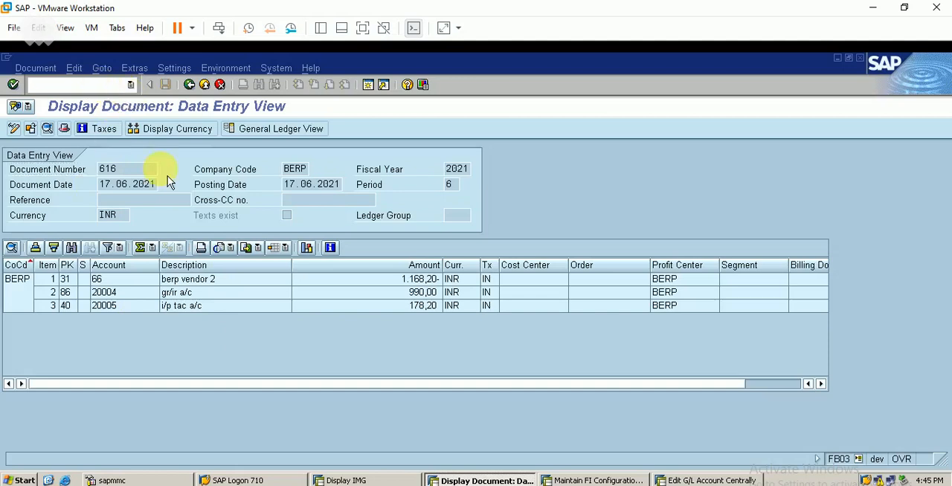
type("/nme23")
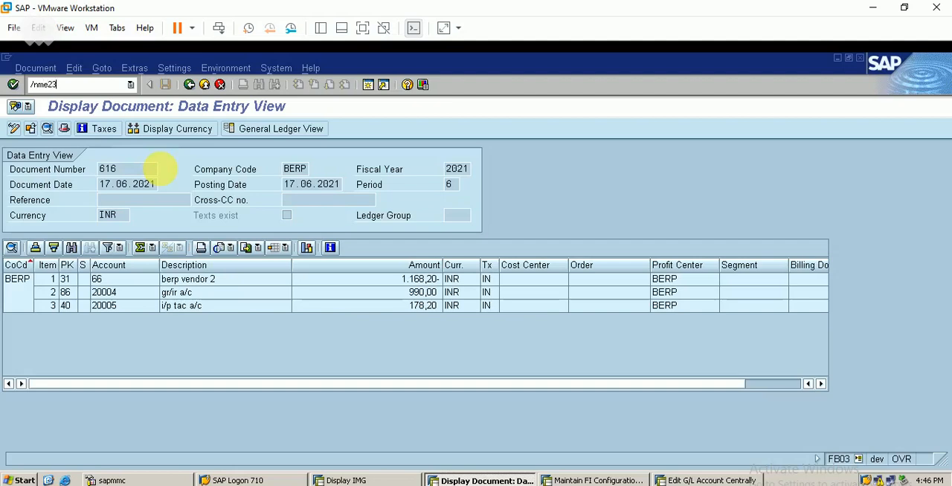
key("Return")
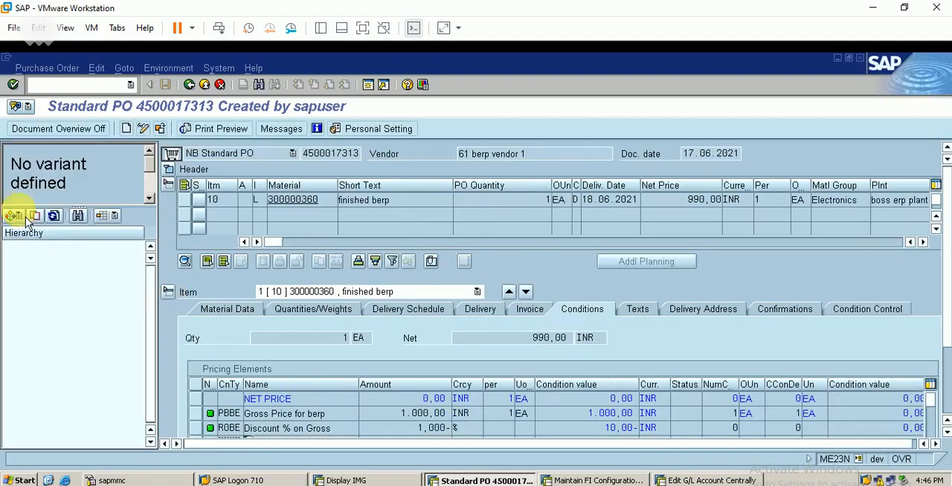
left_click(14, 215)
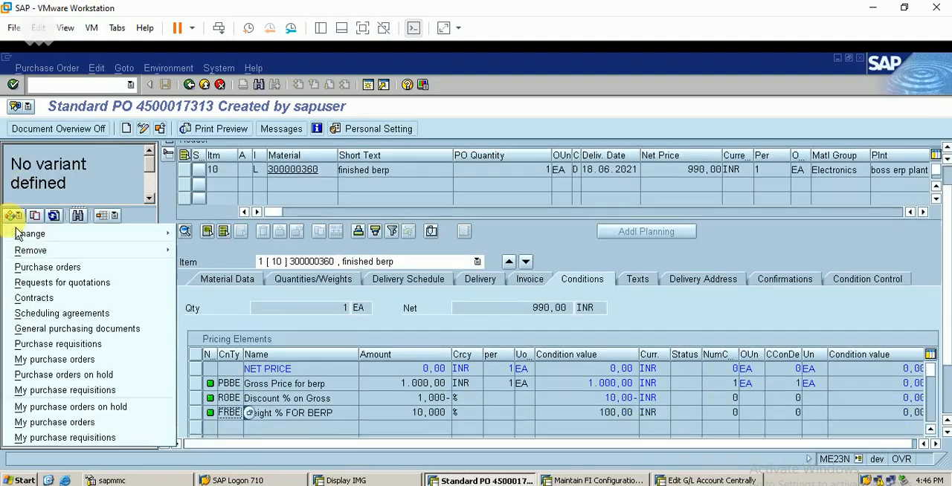
left_click(75, 424)
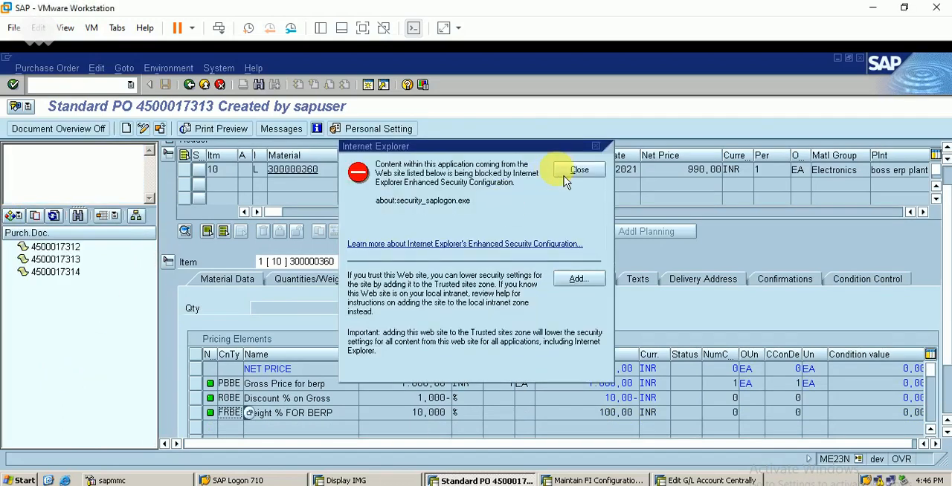
left_click(556, 174)
left_click(60, 273)
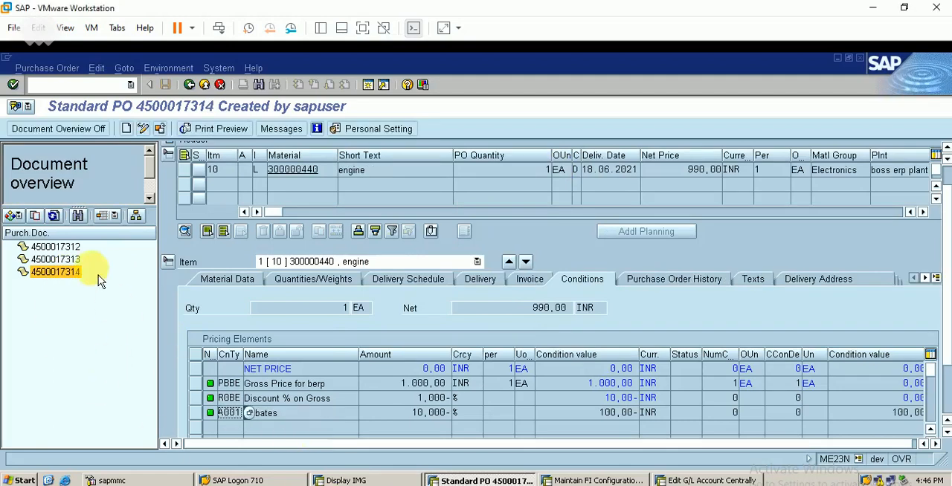
- Examine the engine order's purchase order history and open the material document of its subsequent settlement entry
left_click(683, 284)
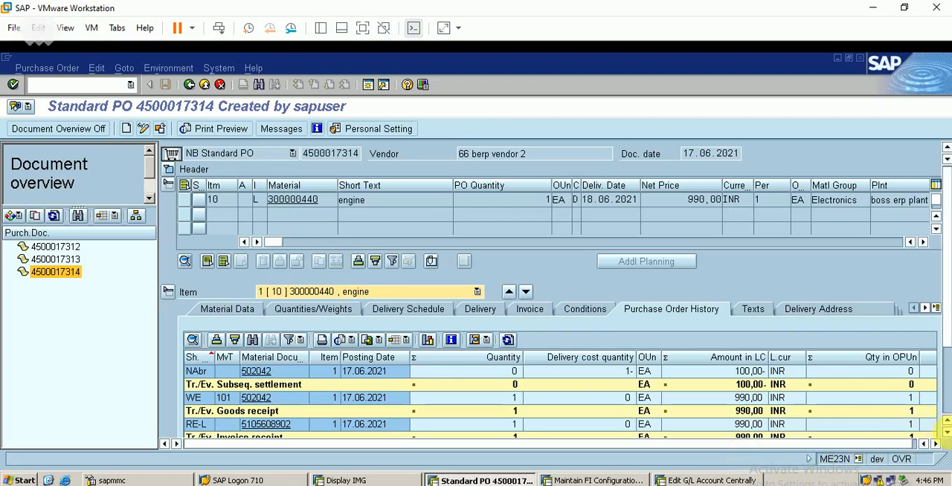
left_click(945, 432)
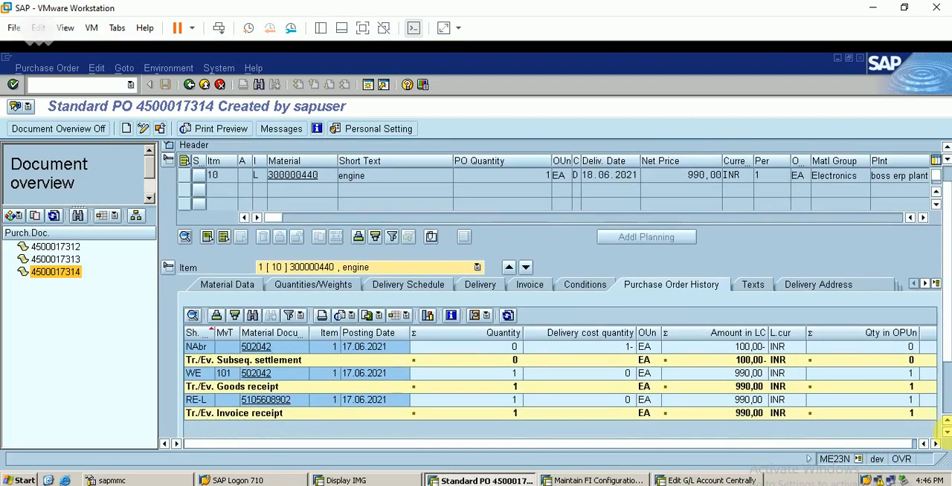
left_click(945, 432)
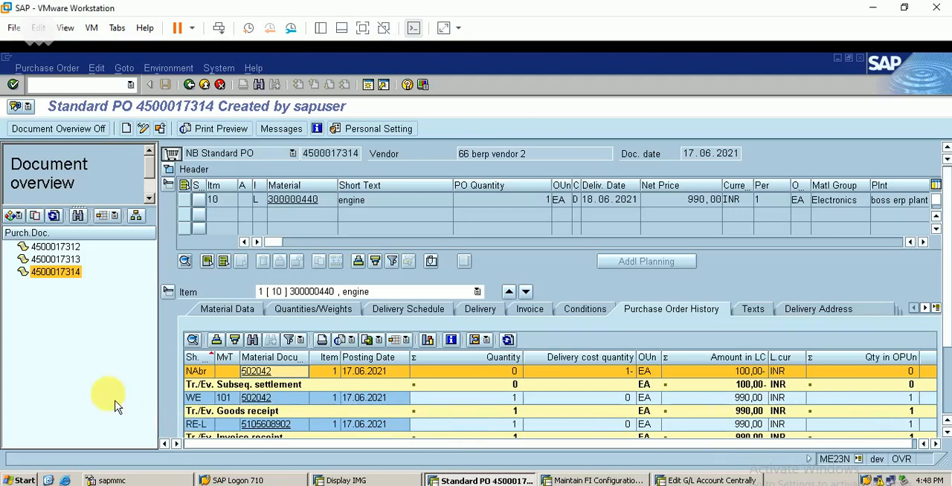
left_click(265, 372)
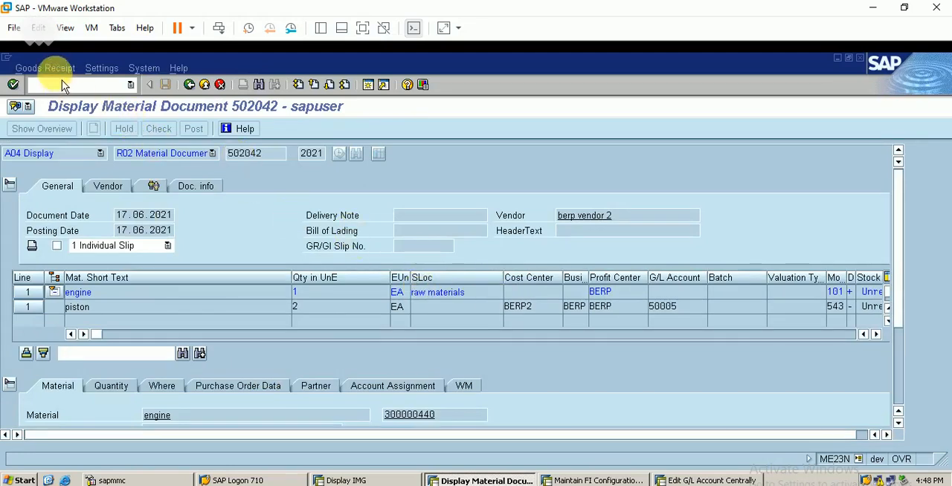
left_click(45, 68)
left_click(102, 67)
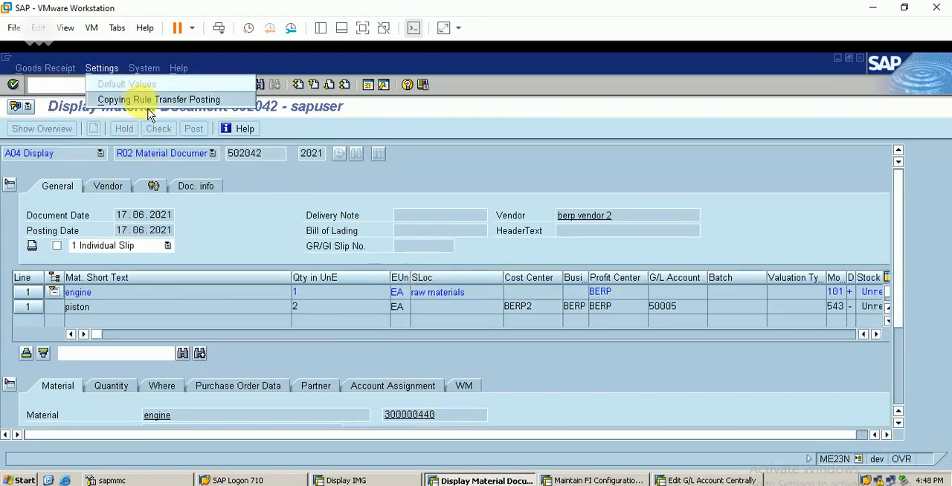
left_click(285, 201)
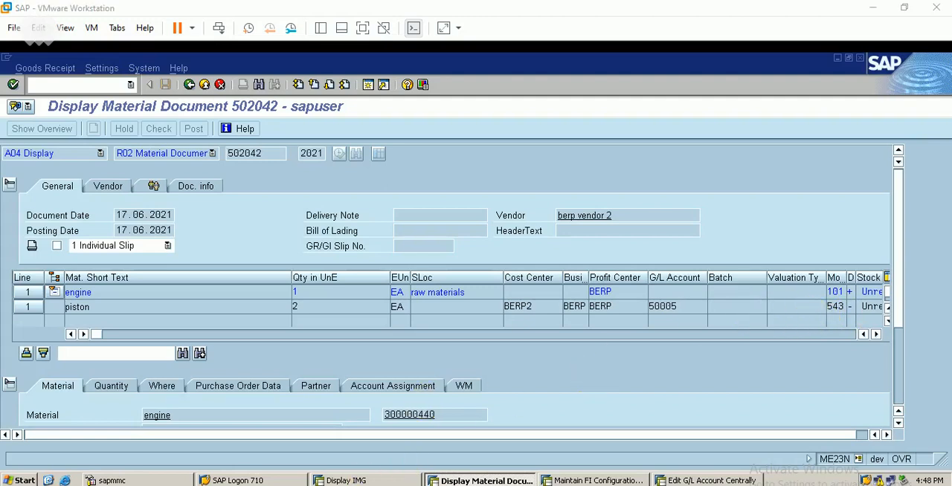
- Review the subcontracting process outline in the Excel workbook, return to SAP and switch to the Materials List session
left_click(447, 485)
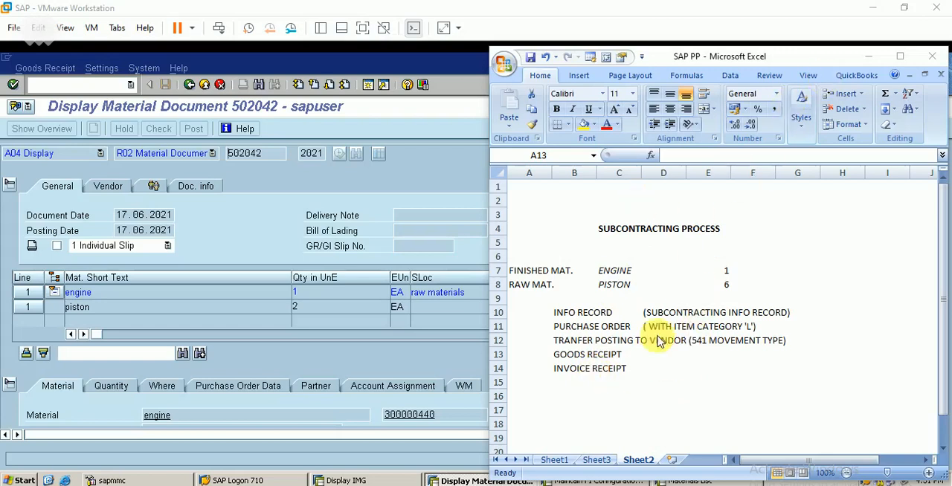
left_click(415, 442)
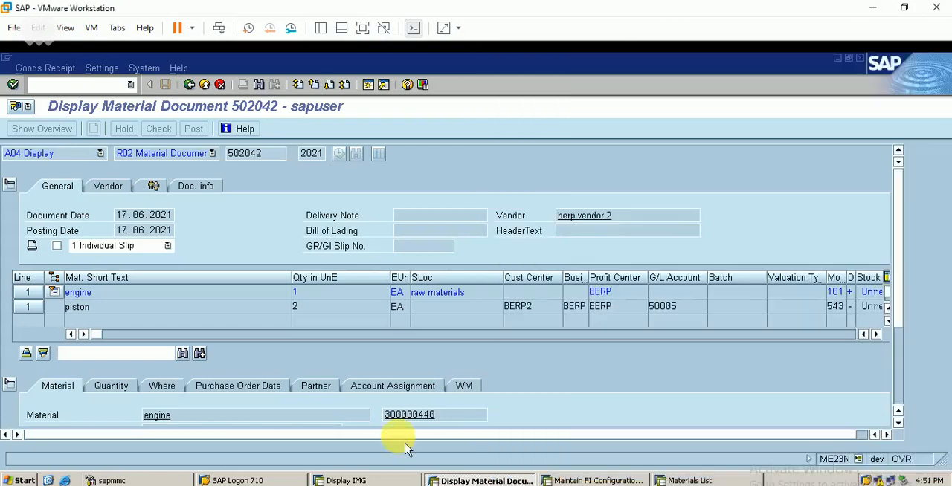
left_click(671, 480)
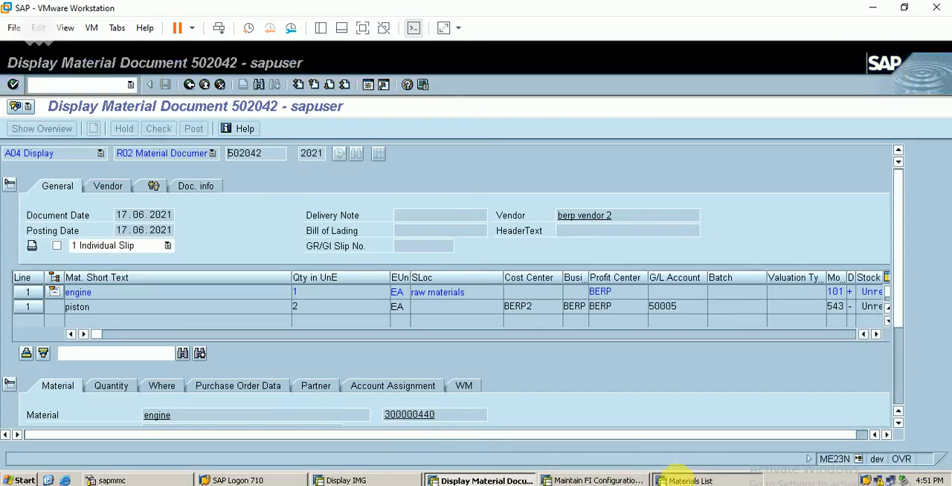